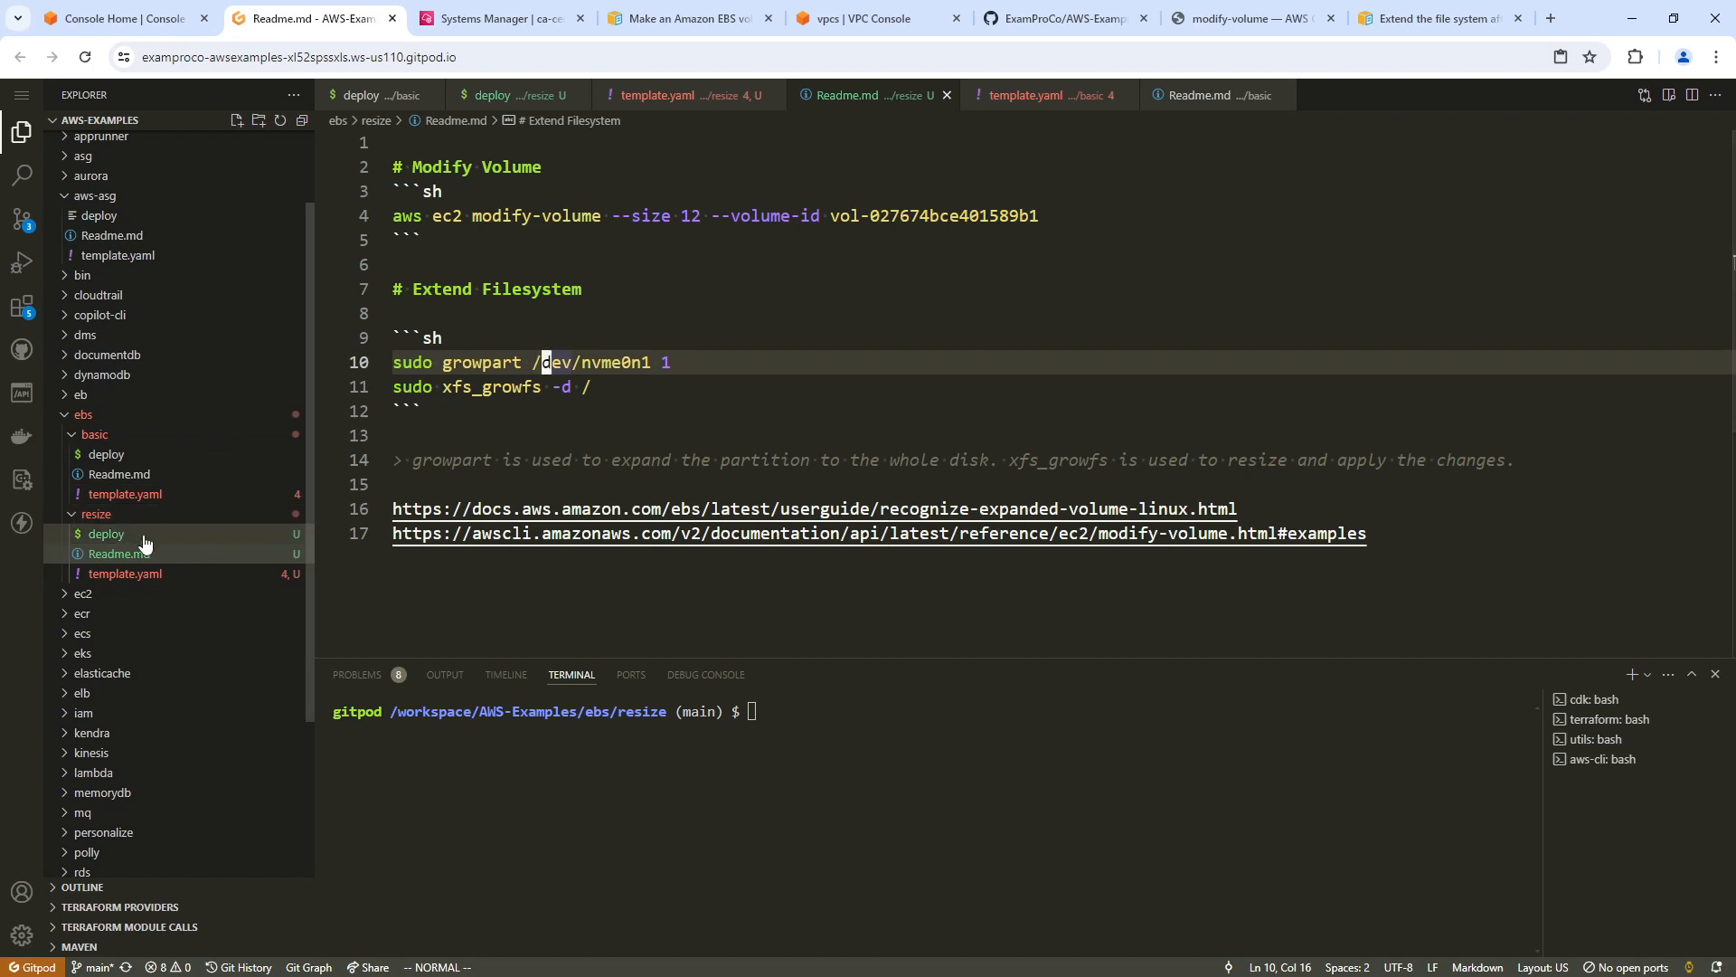
# - Review the template in the ebs/resize folder and run its ./deploy script in the terminal
pyautogui.click(122, 575)
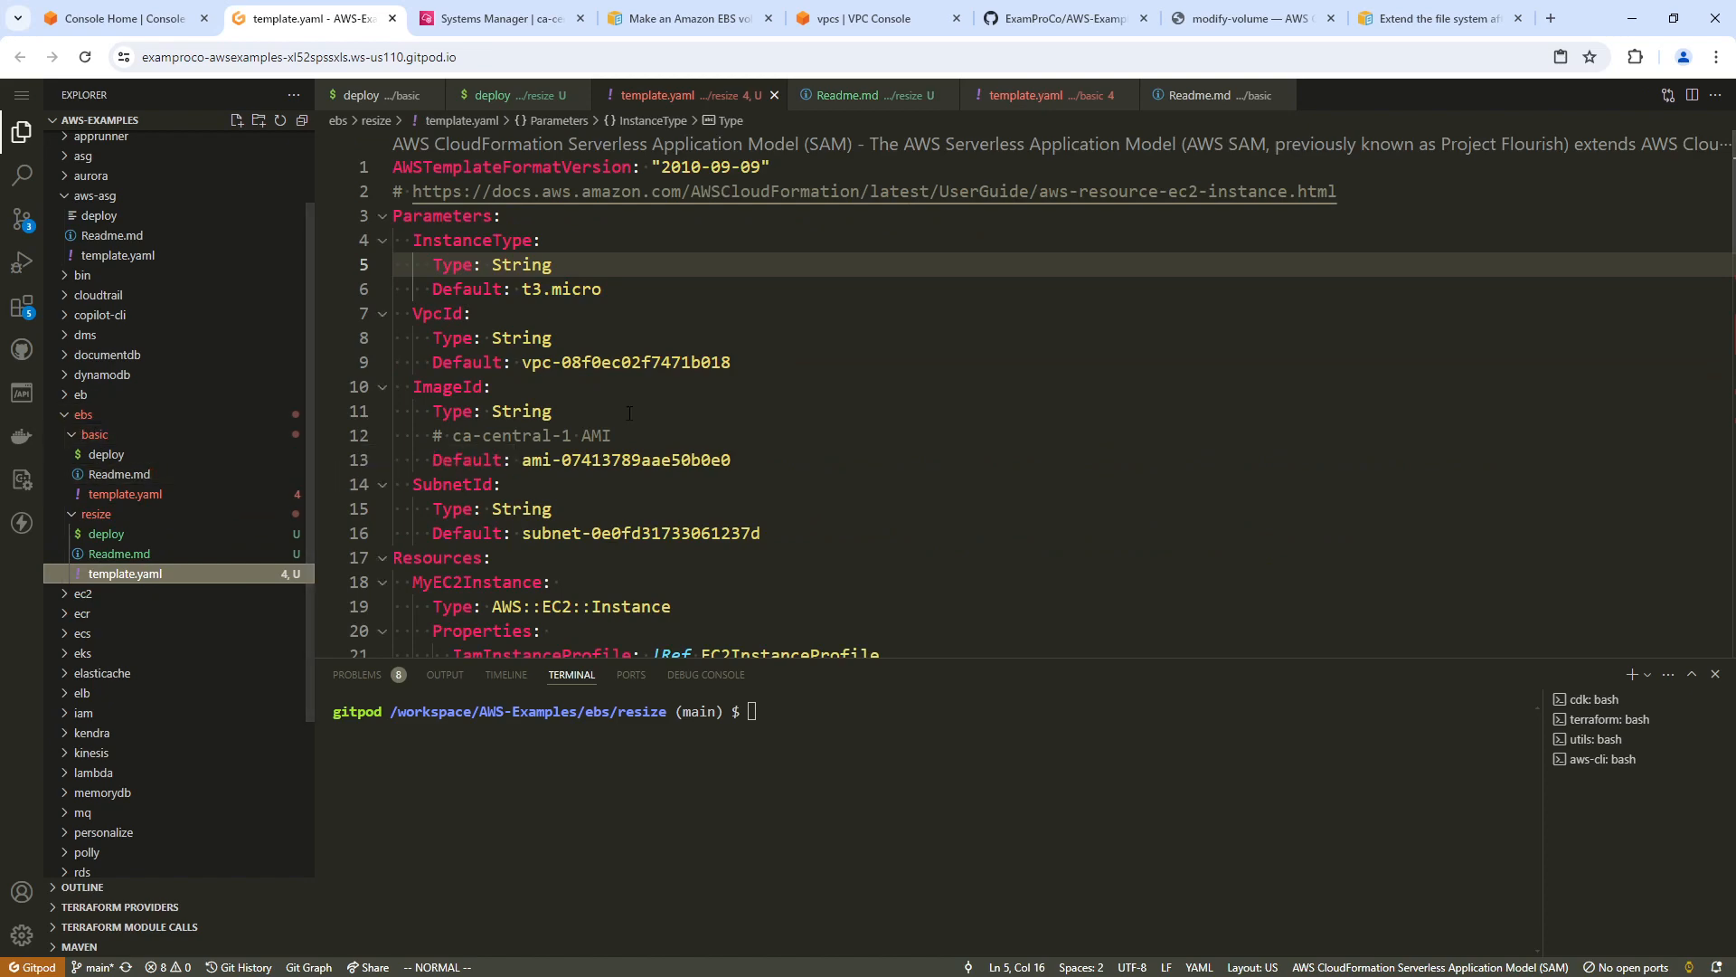
pyautogui.scroll(-13, 809, 409)
pyautogui.scroll(8, 809, 408)
pyautogui.scroll(2, 809, 409)
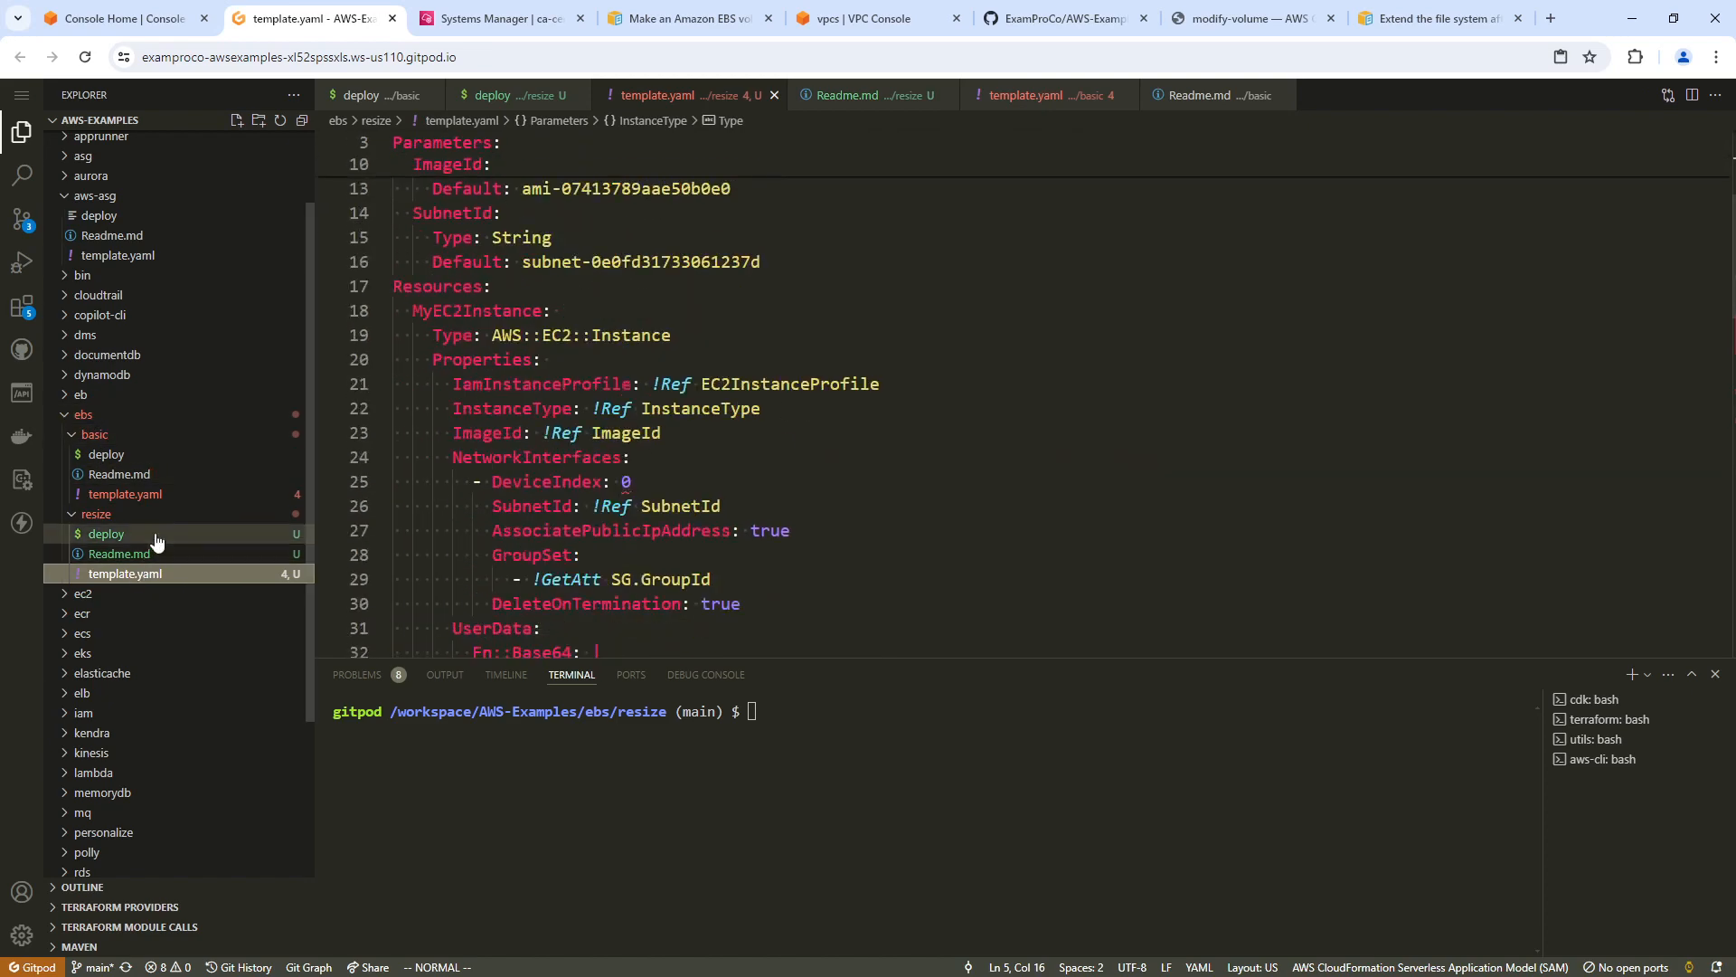
pyautogui.click(154, 535)
pyautogui.write('./deploy')
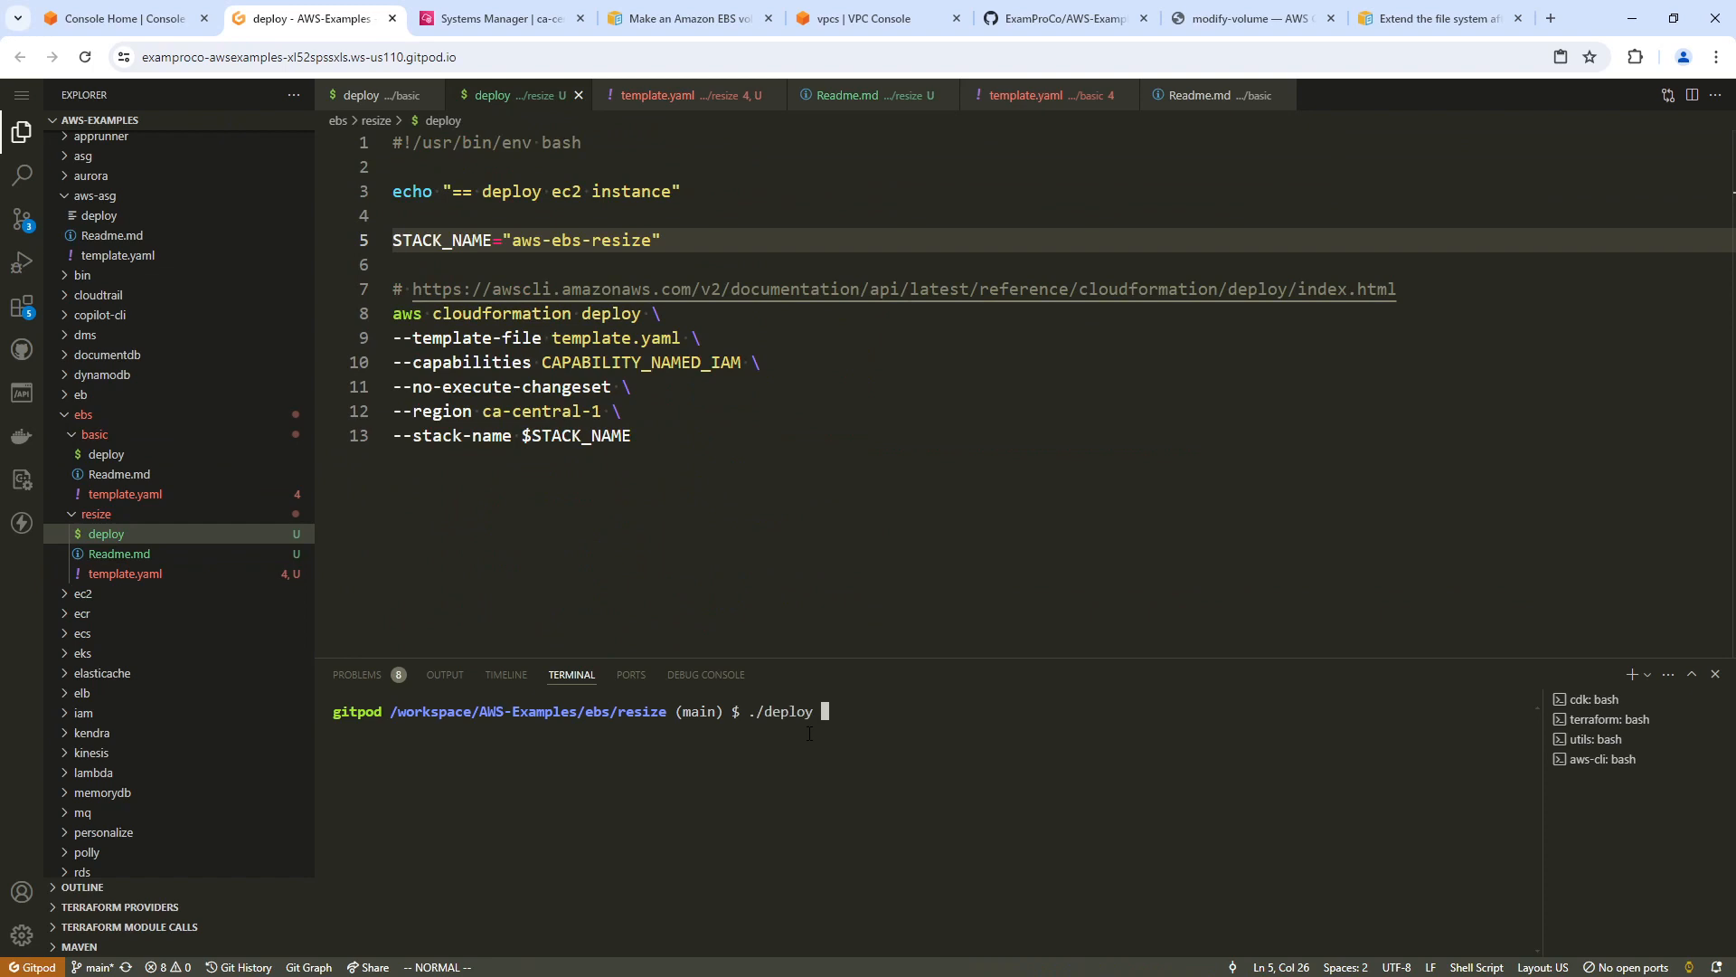
pyautogui.press('Return')
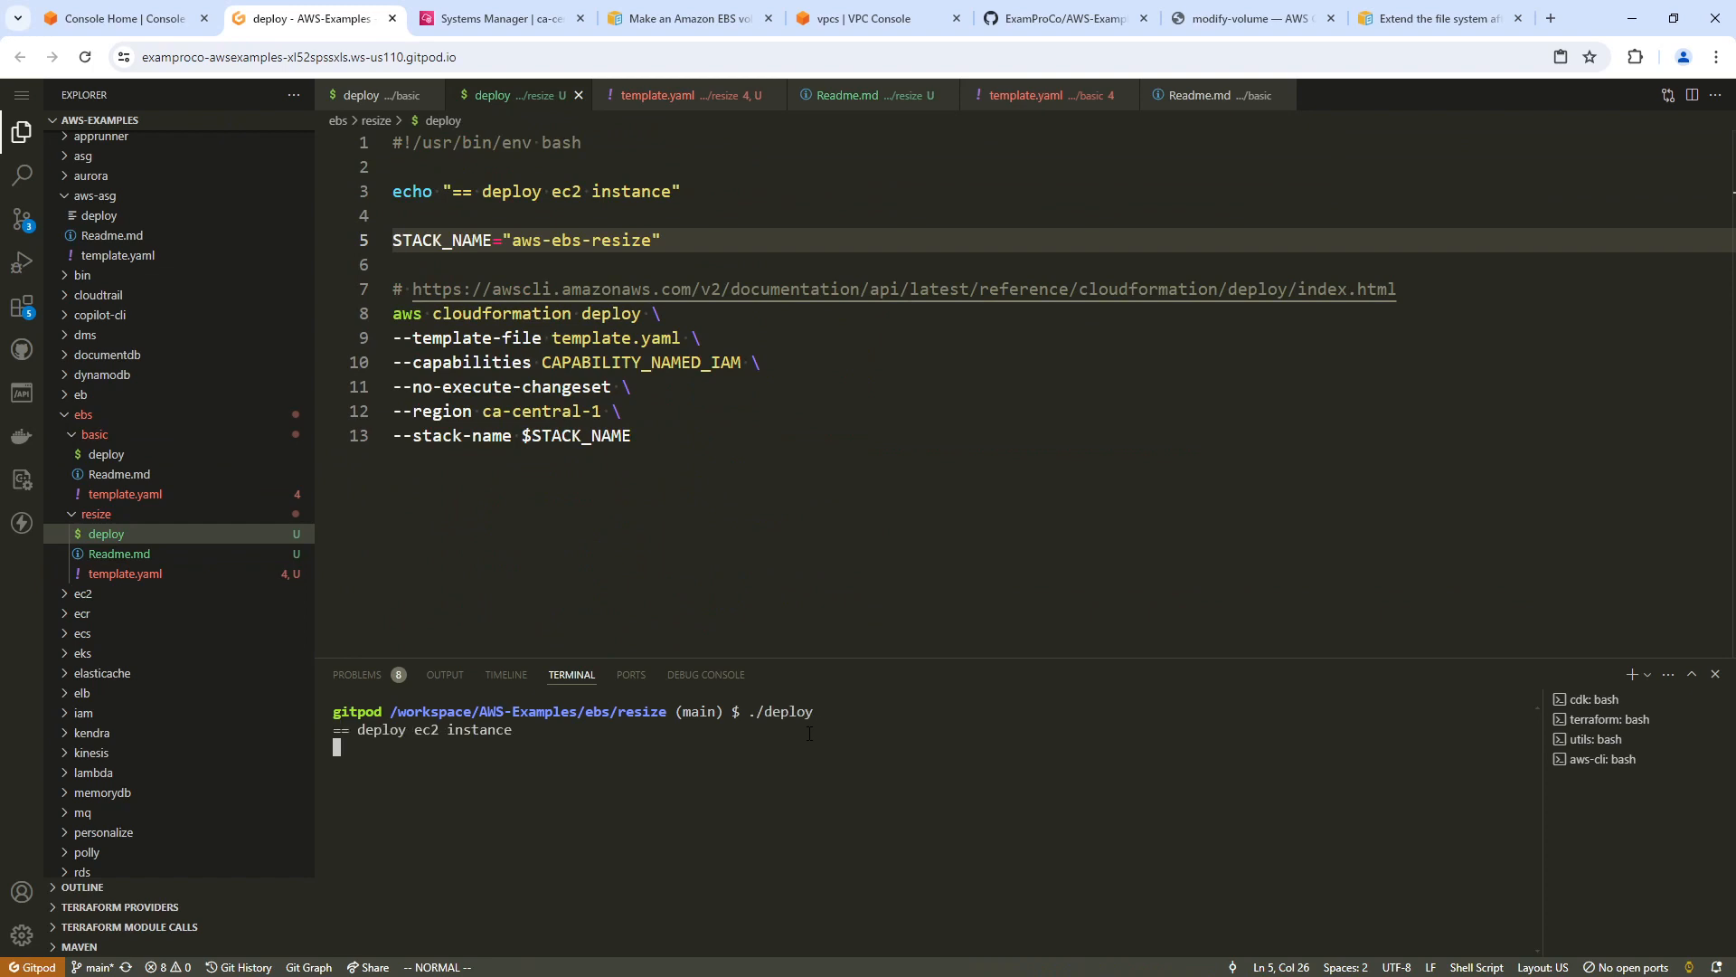
# - Switch to the AWS console and open the CloudFormation service's start page
pyautogui.click(161, 25)
pyautogui.click(217, 375)
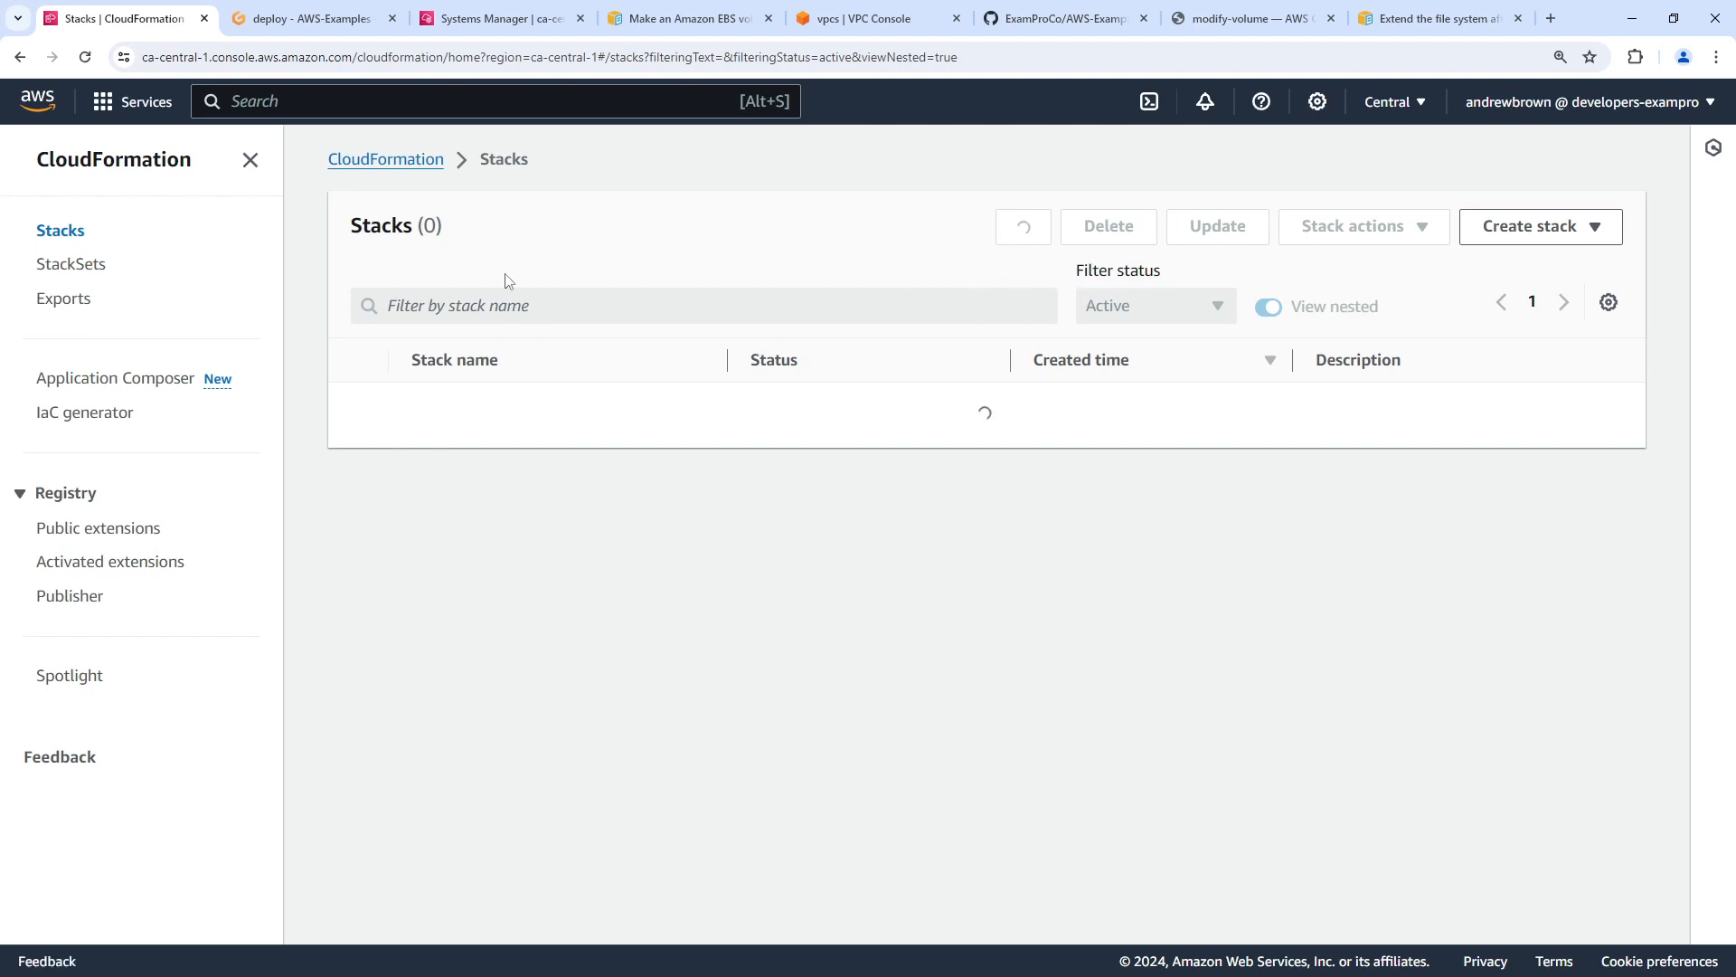
pyautogui.click(419, 161)
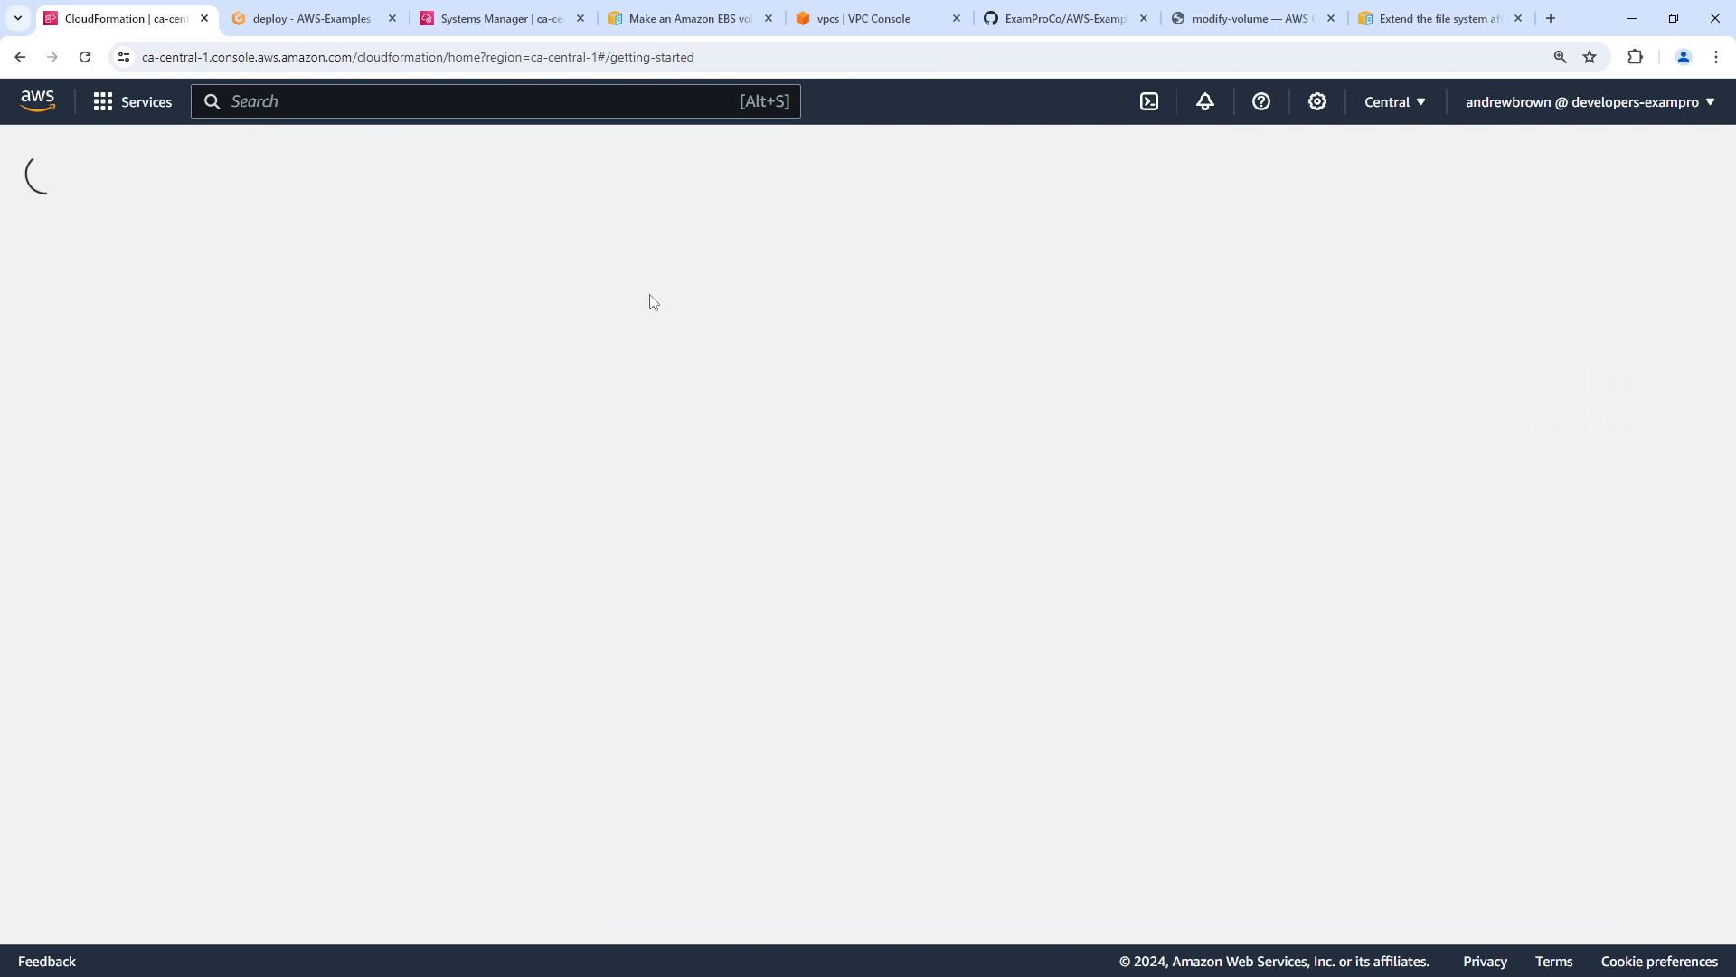
# - Try a service search for cfn, and check the connection with a throwaway web search in a new tab
pyautogui.click(323, 110)
pyautogui.write('cfn')
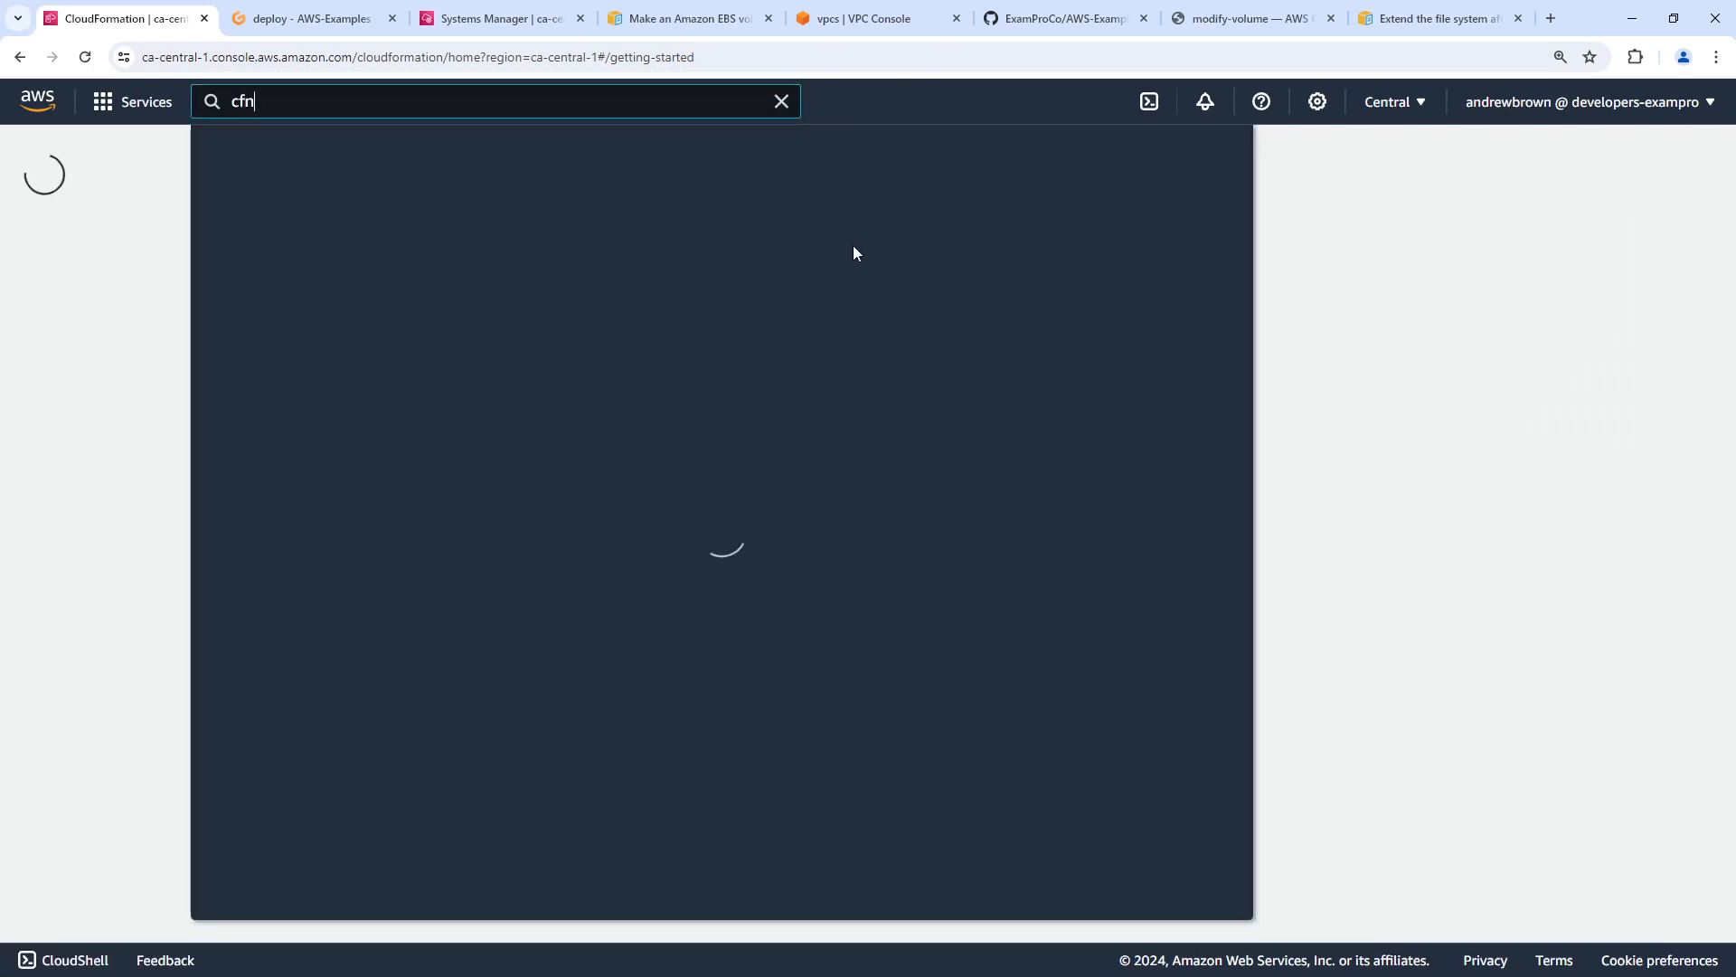
pyautogui.click(308, 19)
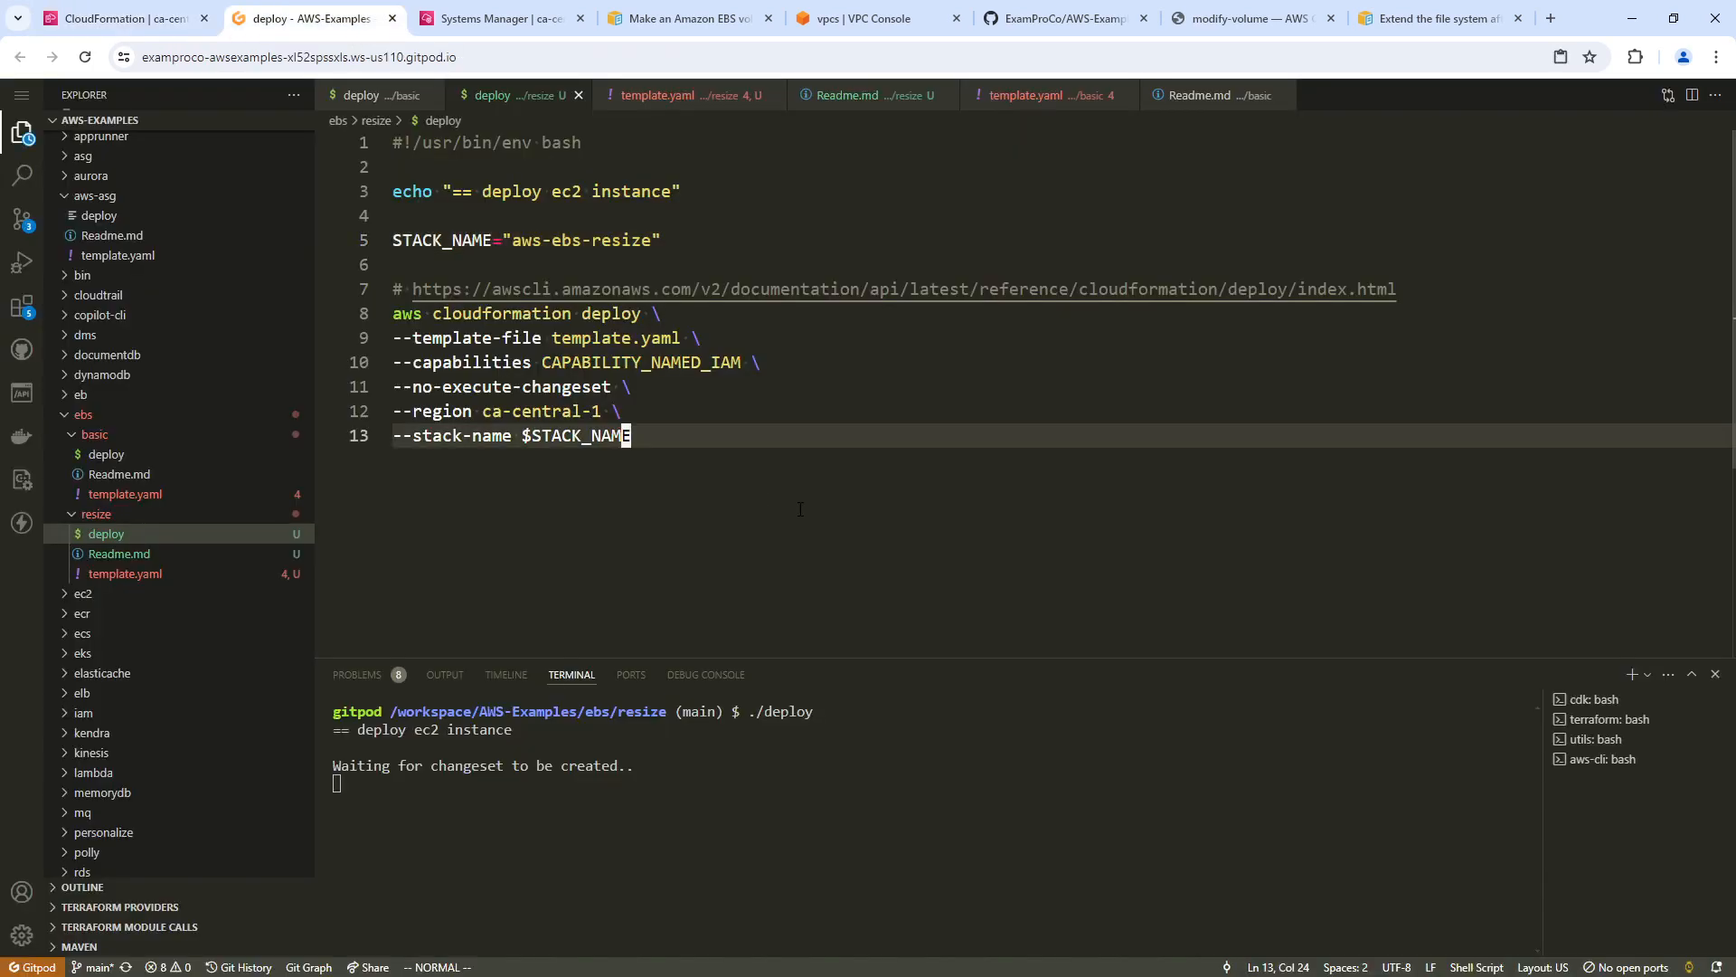
pyautogui.click(1550, 18)
pyautogui.write('rwarwaawr')
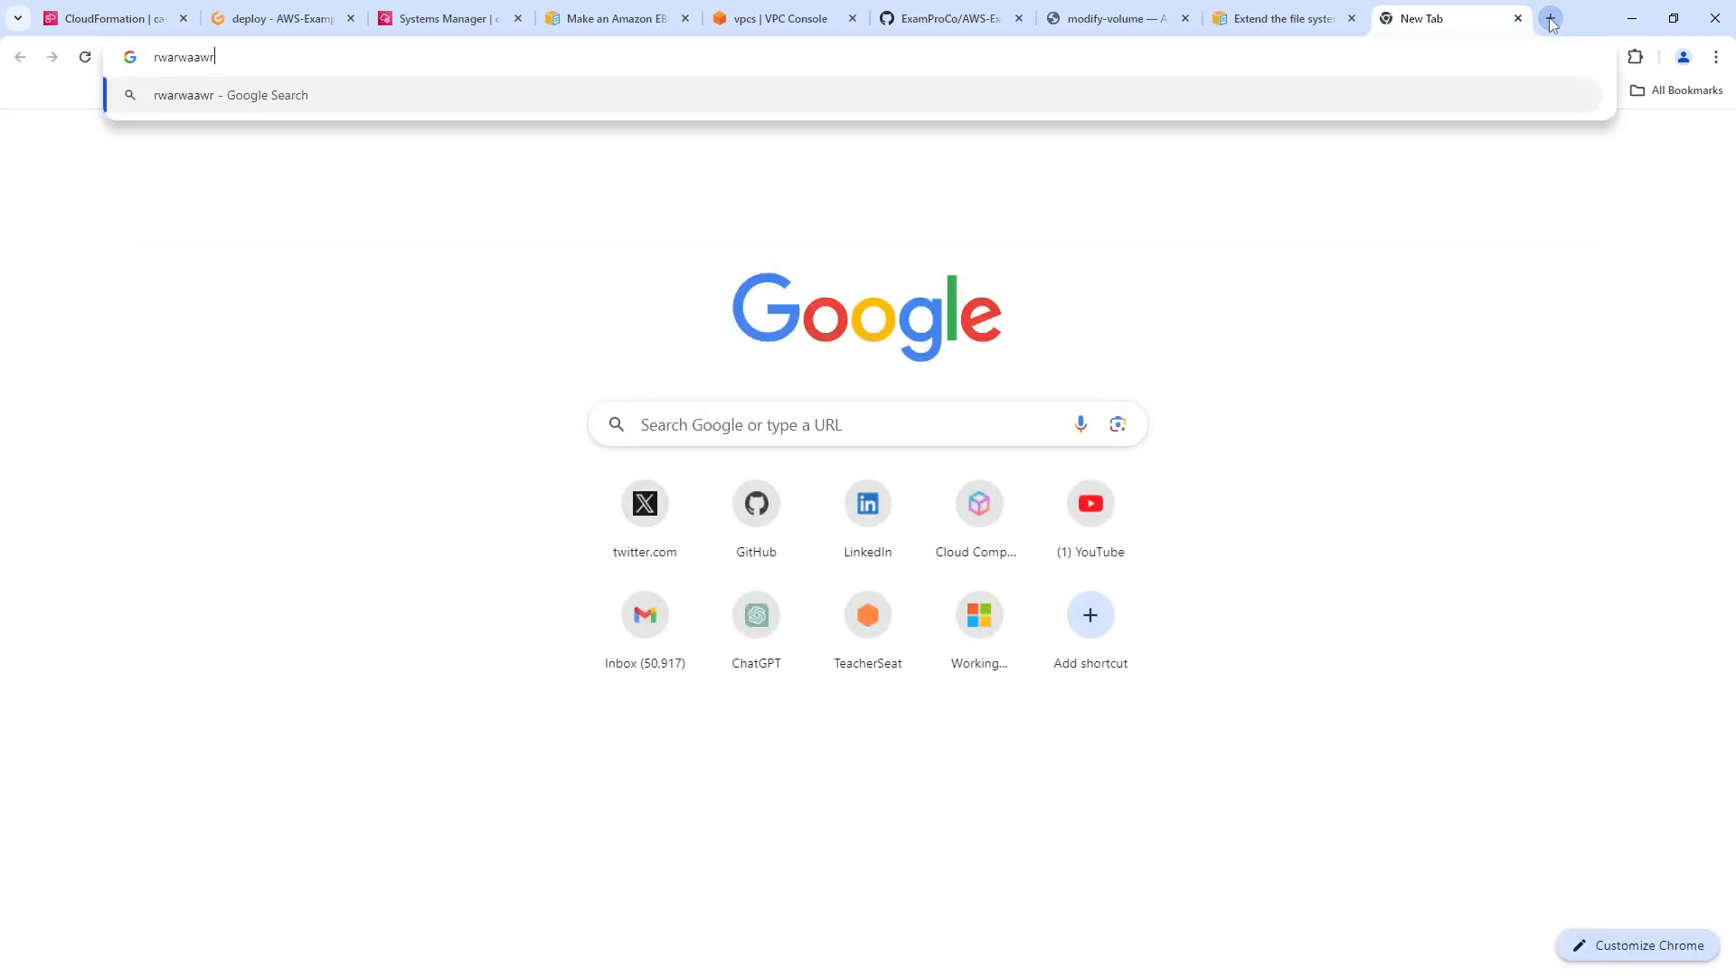
pyautogui.press('Return')
pyautogui.click(1519, 18)
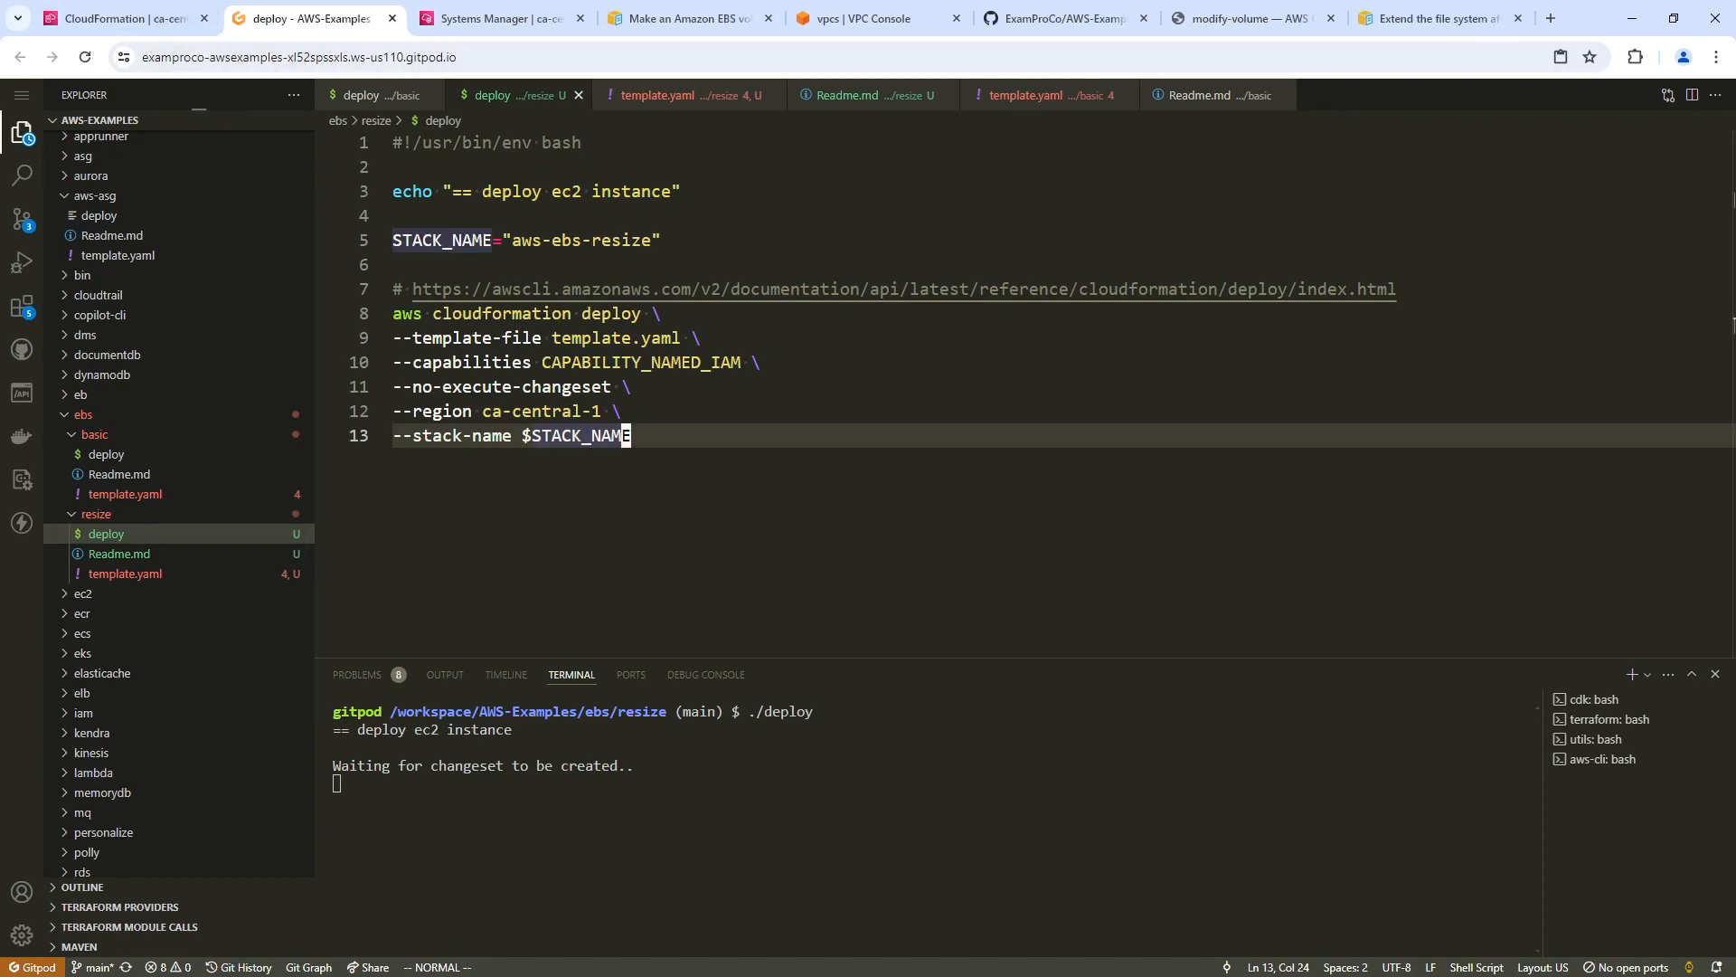
# - Reload the CloudFormation page and open the details of the aws-ebs-resize stack
pyautogui.click(186, 19)
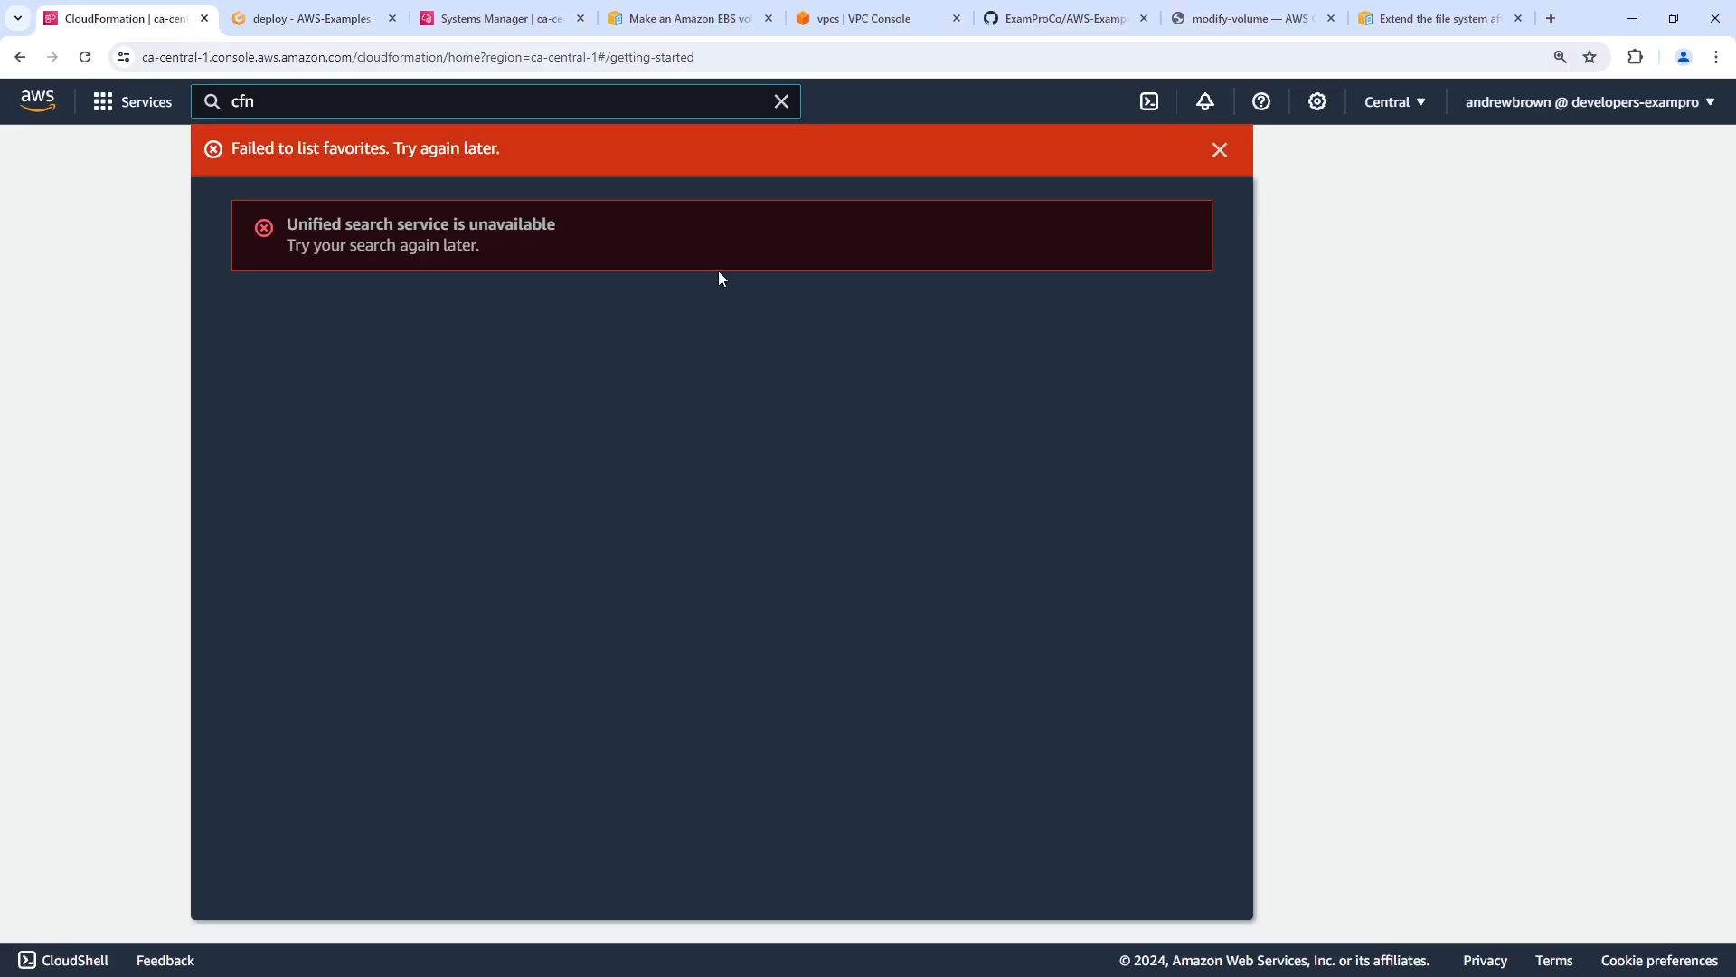
pyautogui.click(428, 59)
pyautogui.press('Return')
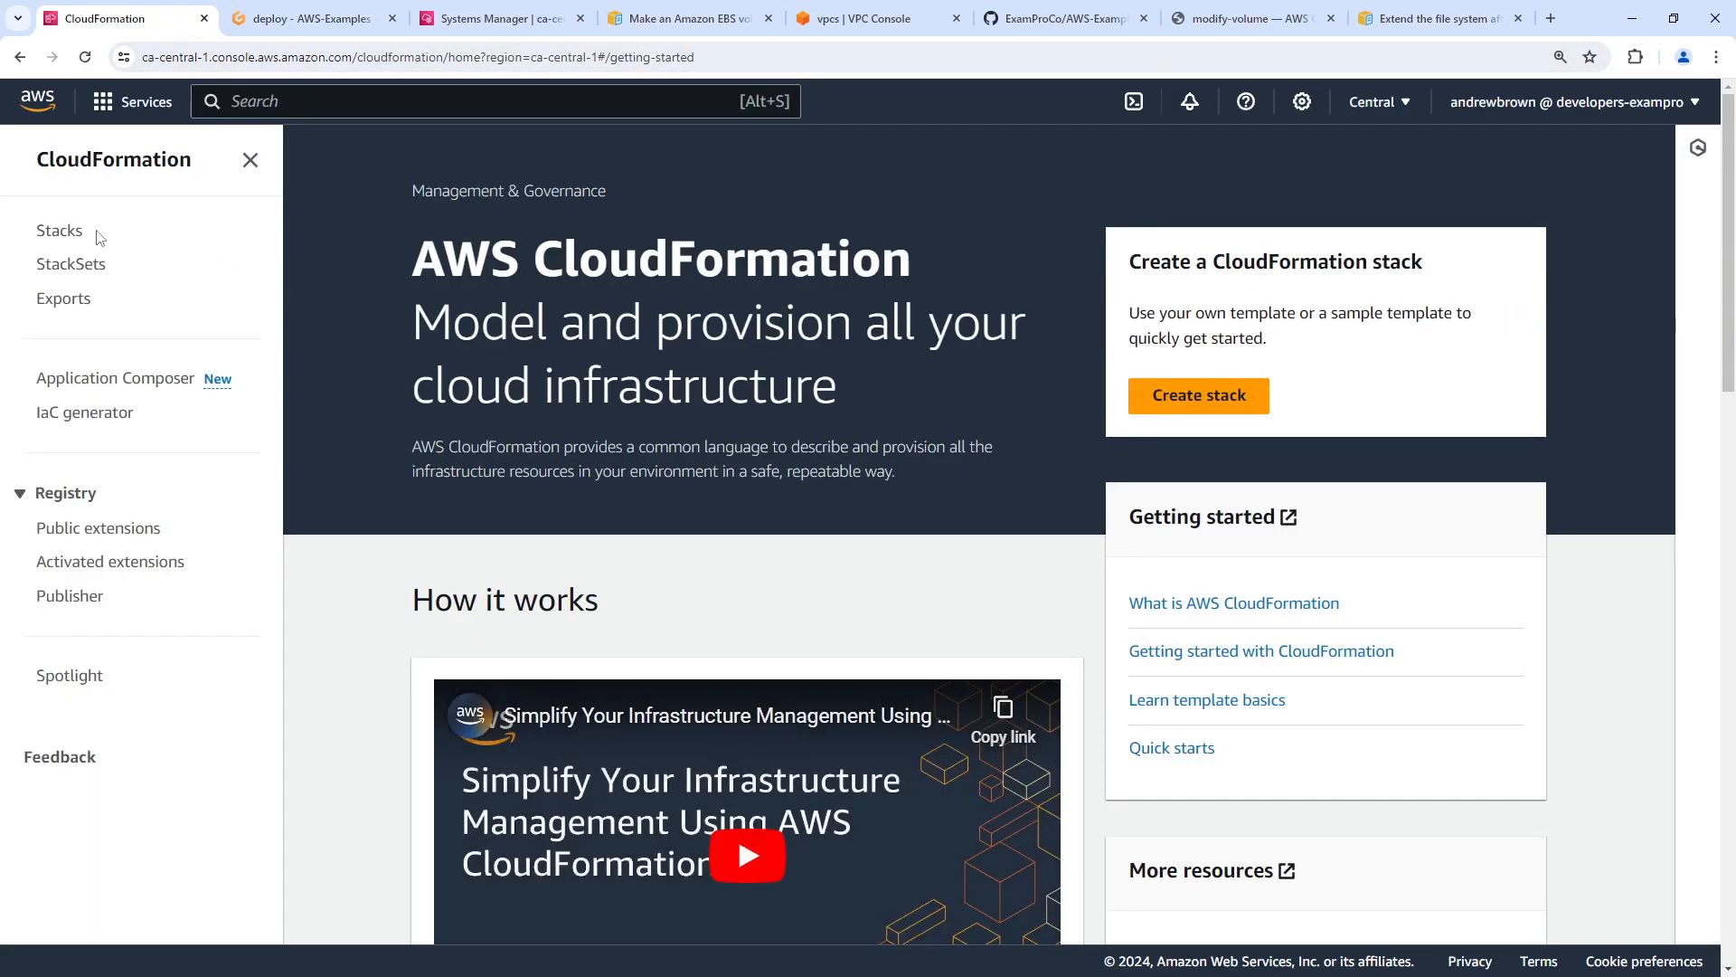
pyautogui.click(79, 232)
pyautogui.click(462, 406)
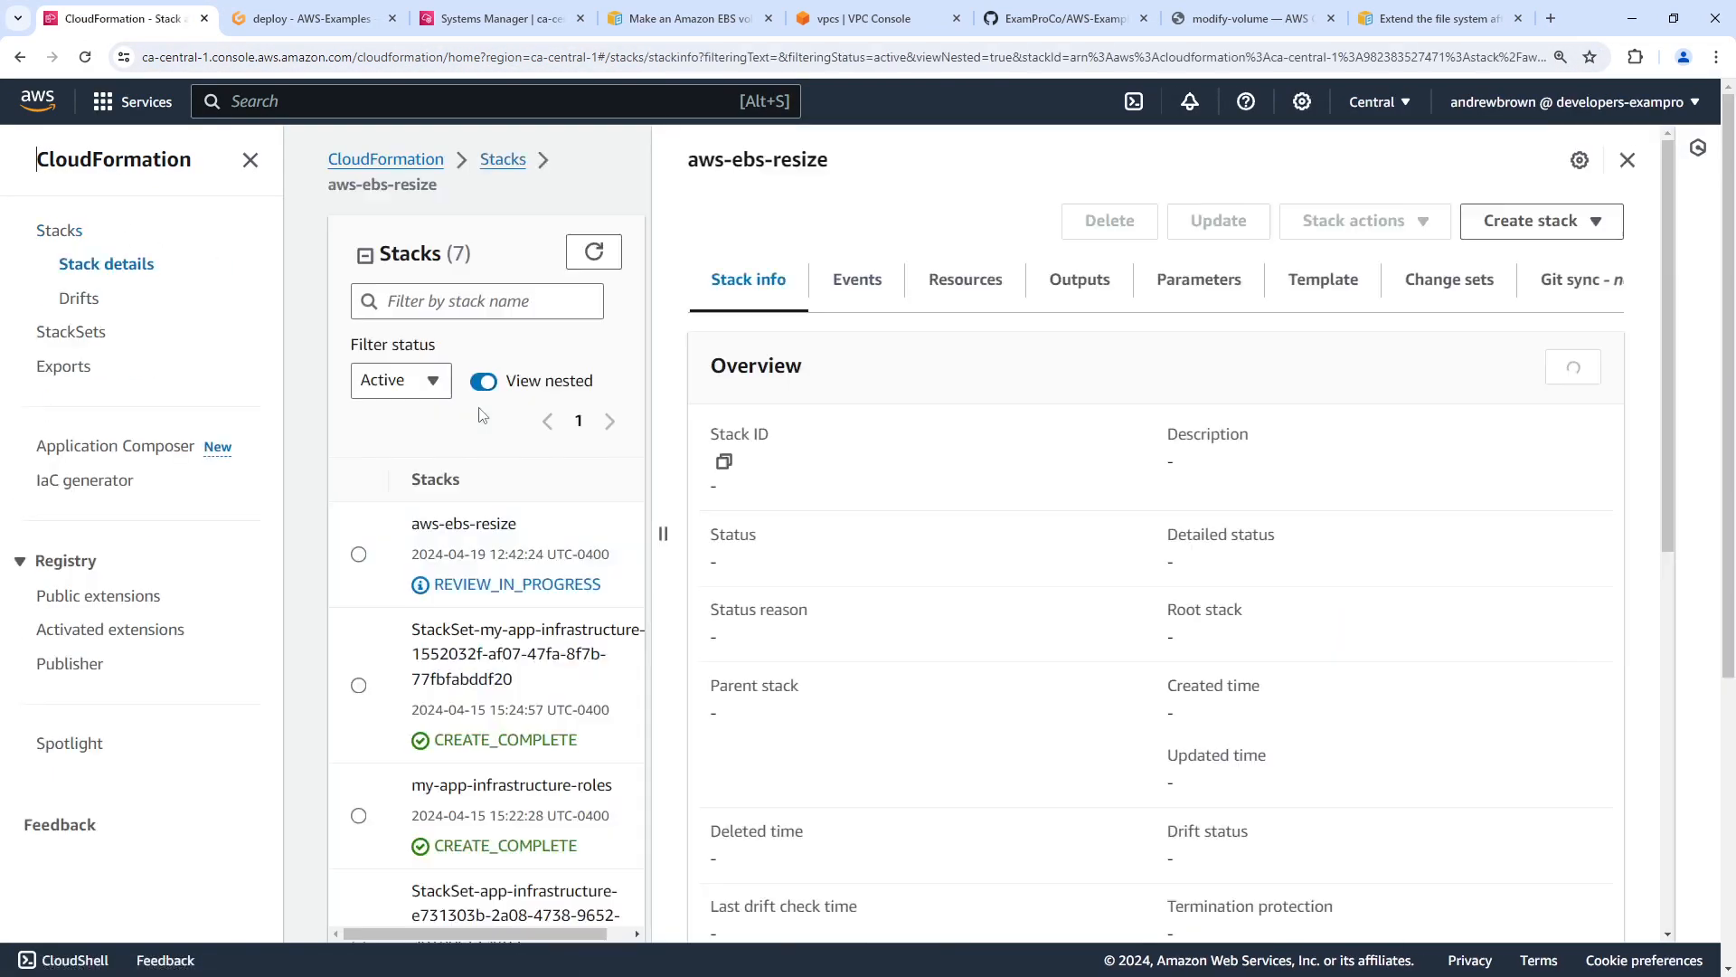
# - Execute the pending change set of the aws-ebs-resize stack
pyautogui.click(787, 553)
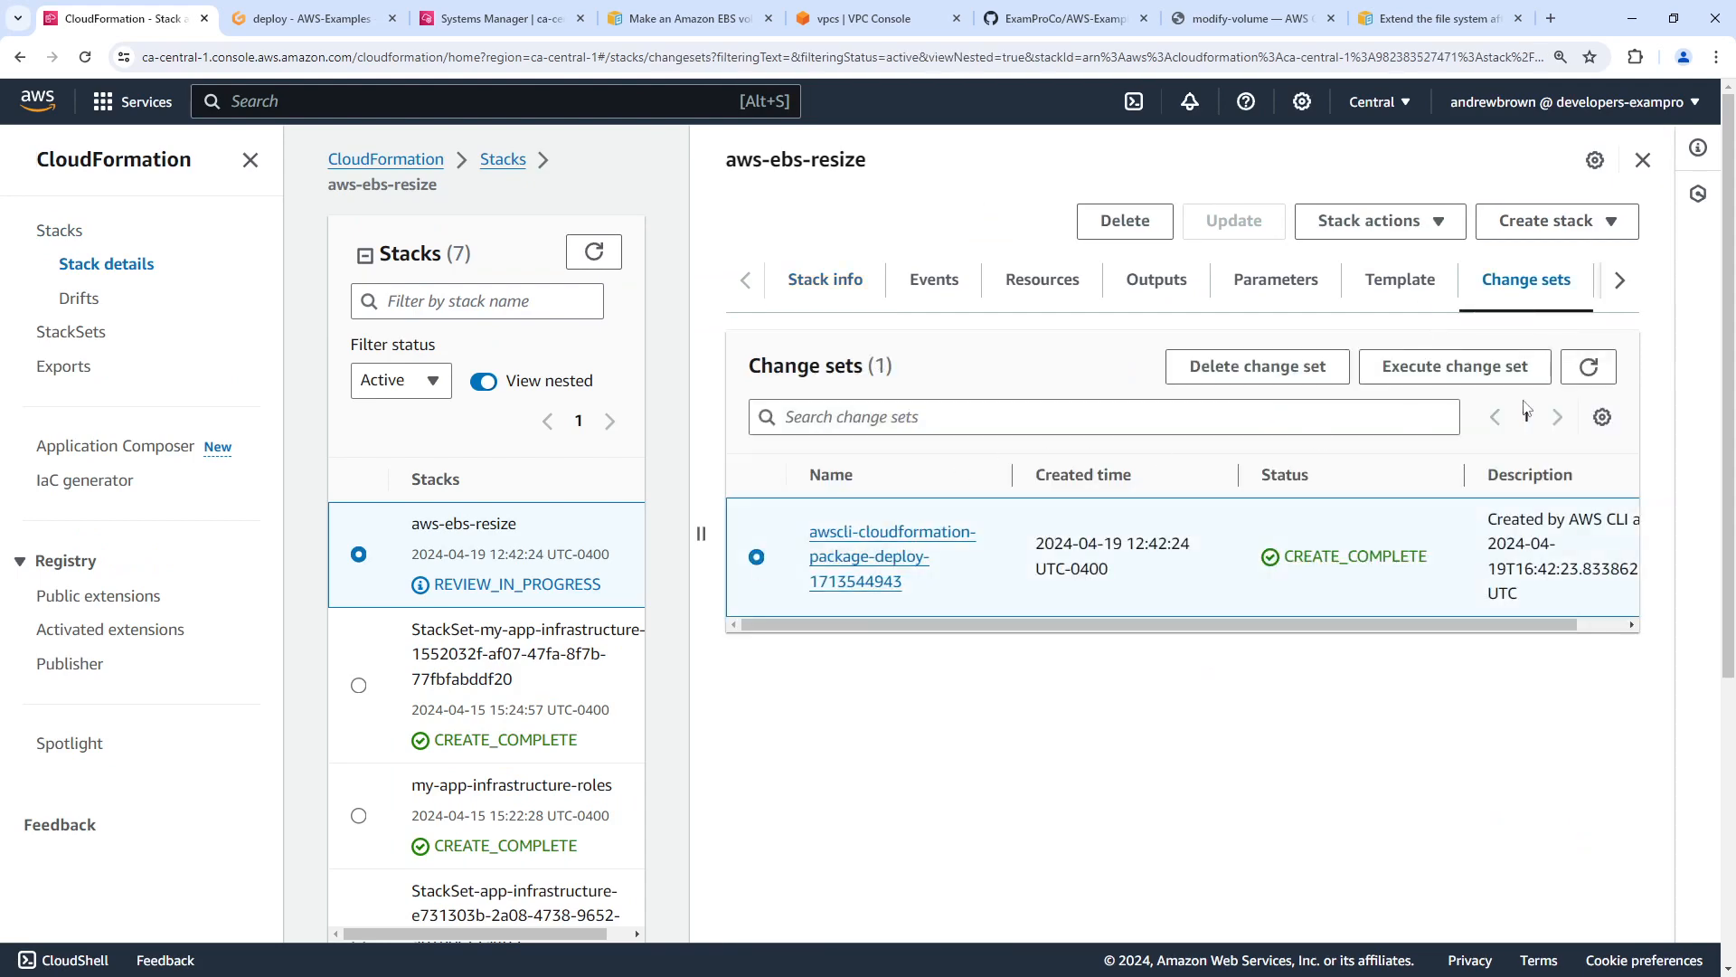
pyautogui.click(1455, 365)
pyautogui.click(1163, 771)
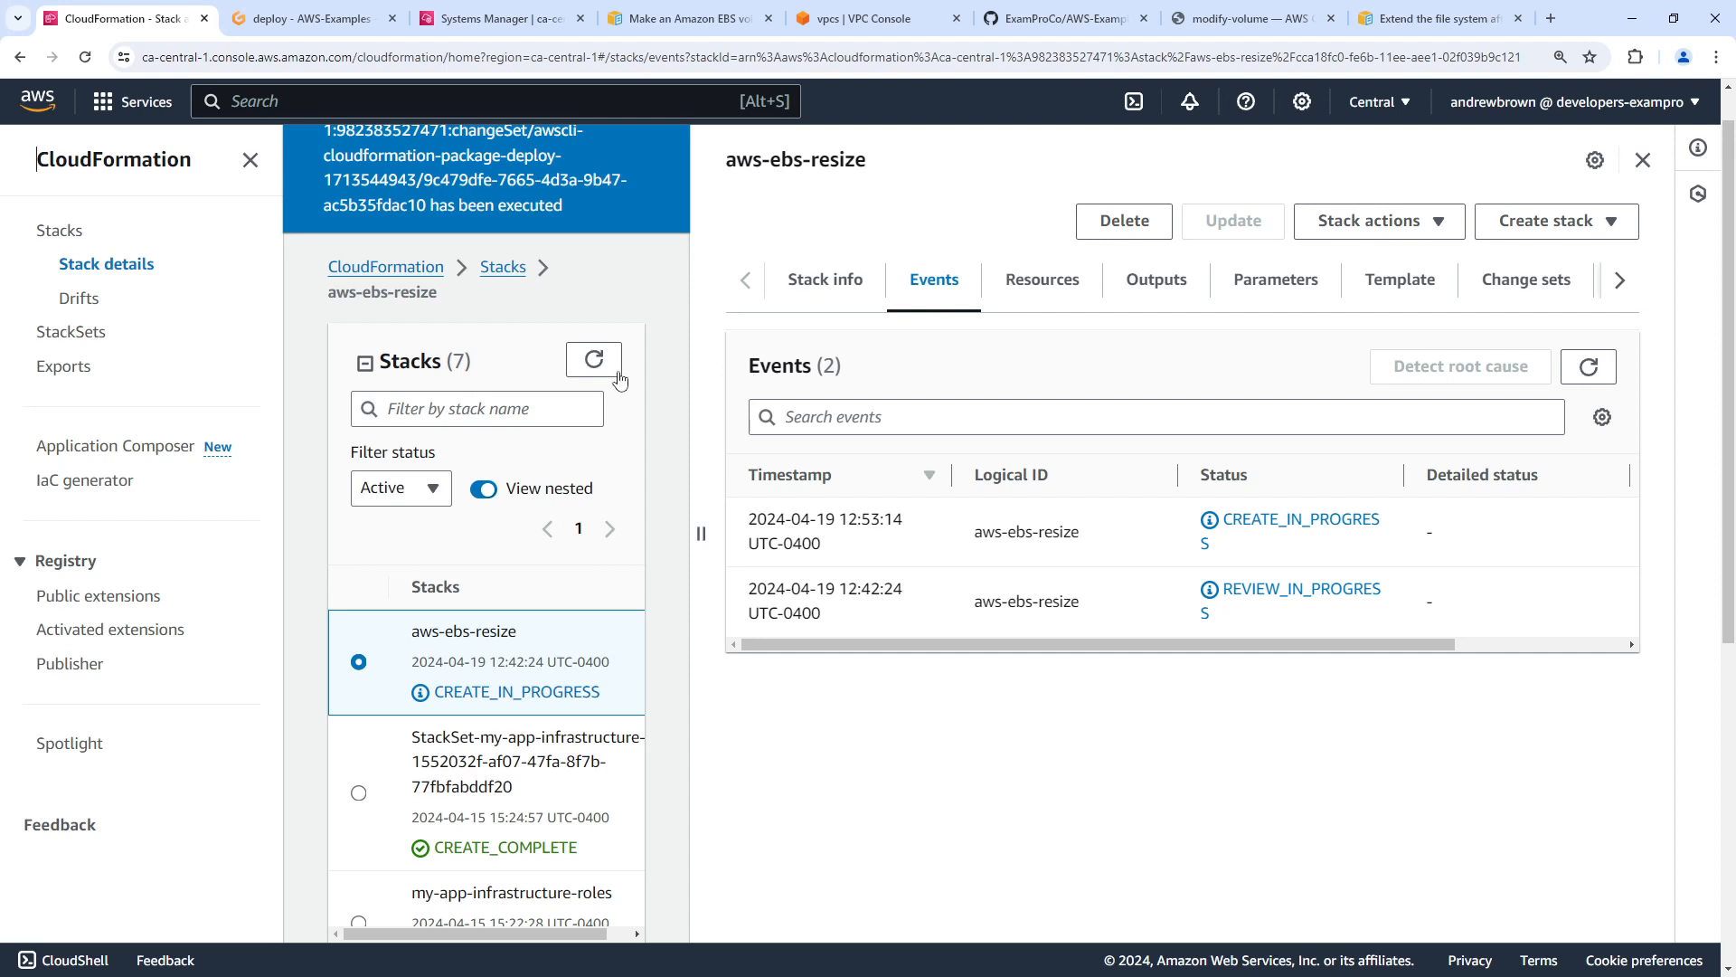
pyautogui.scroll(1, 611, 365)
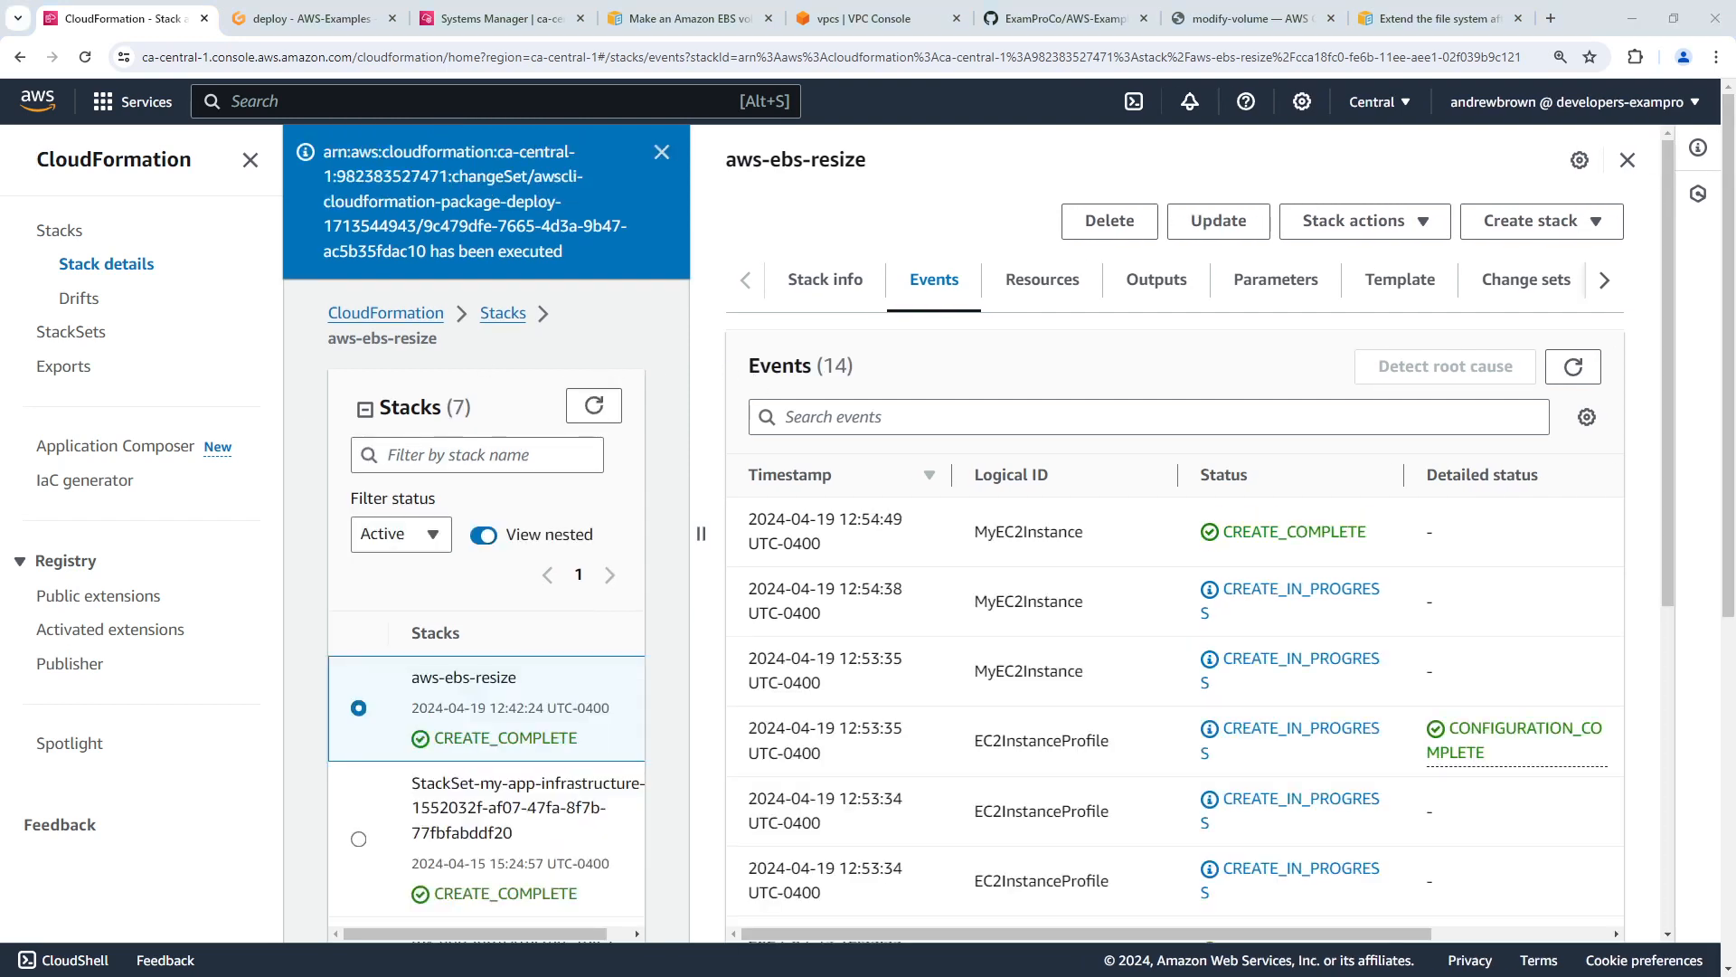
# - Find the EC2 service and open its list of instances
pyautogui.click(456, 96)
pyautogui.write('ec2')
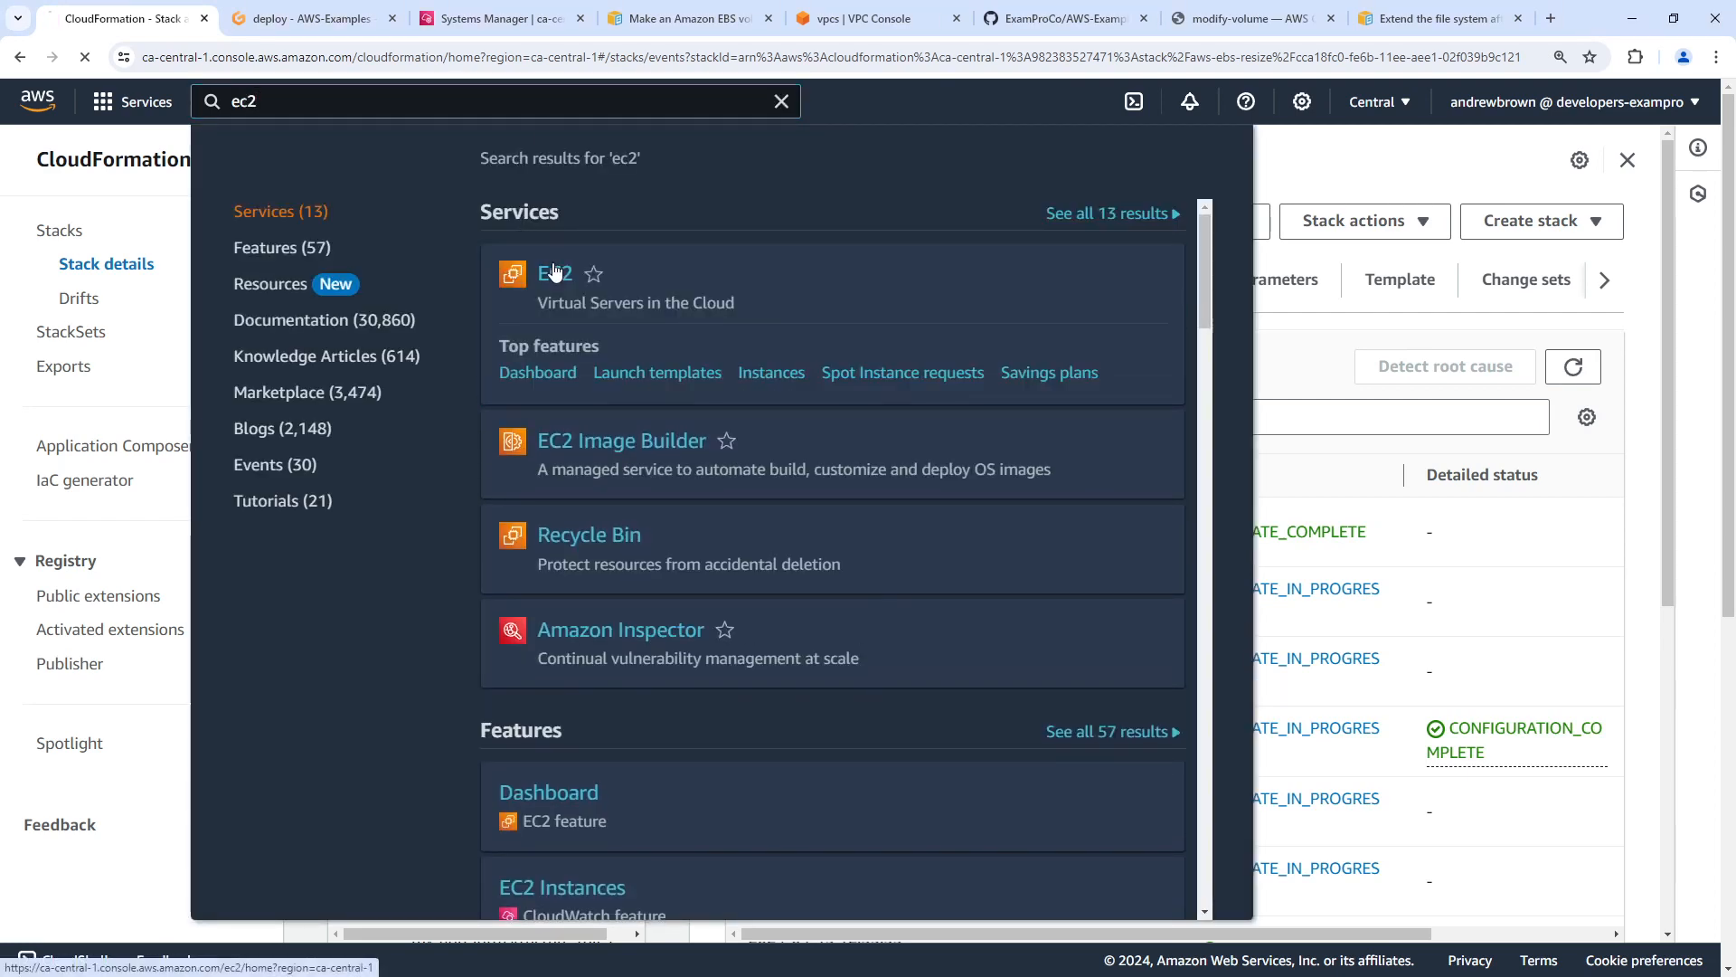
pyautogui.click(555, 271)
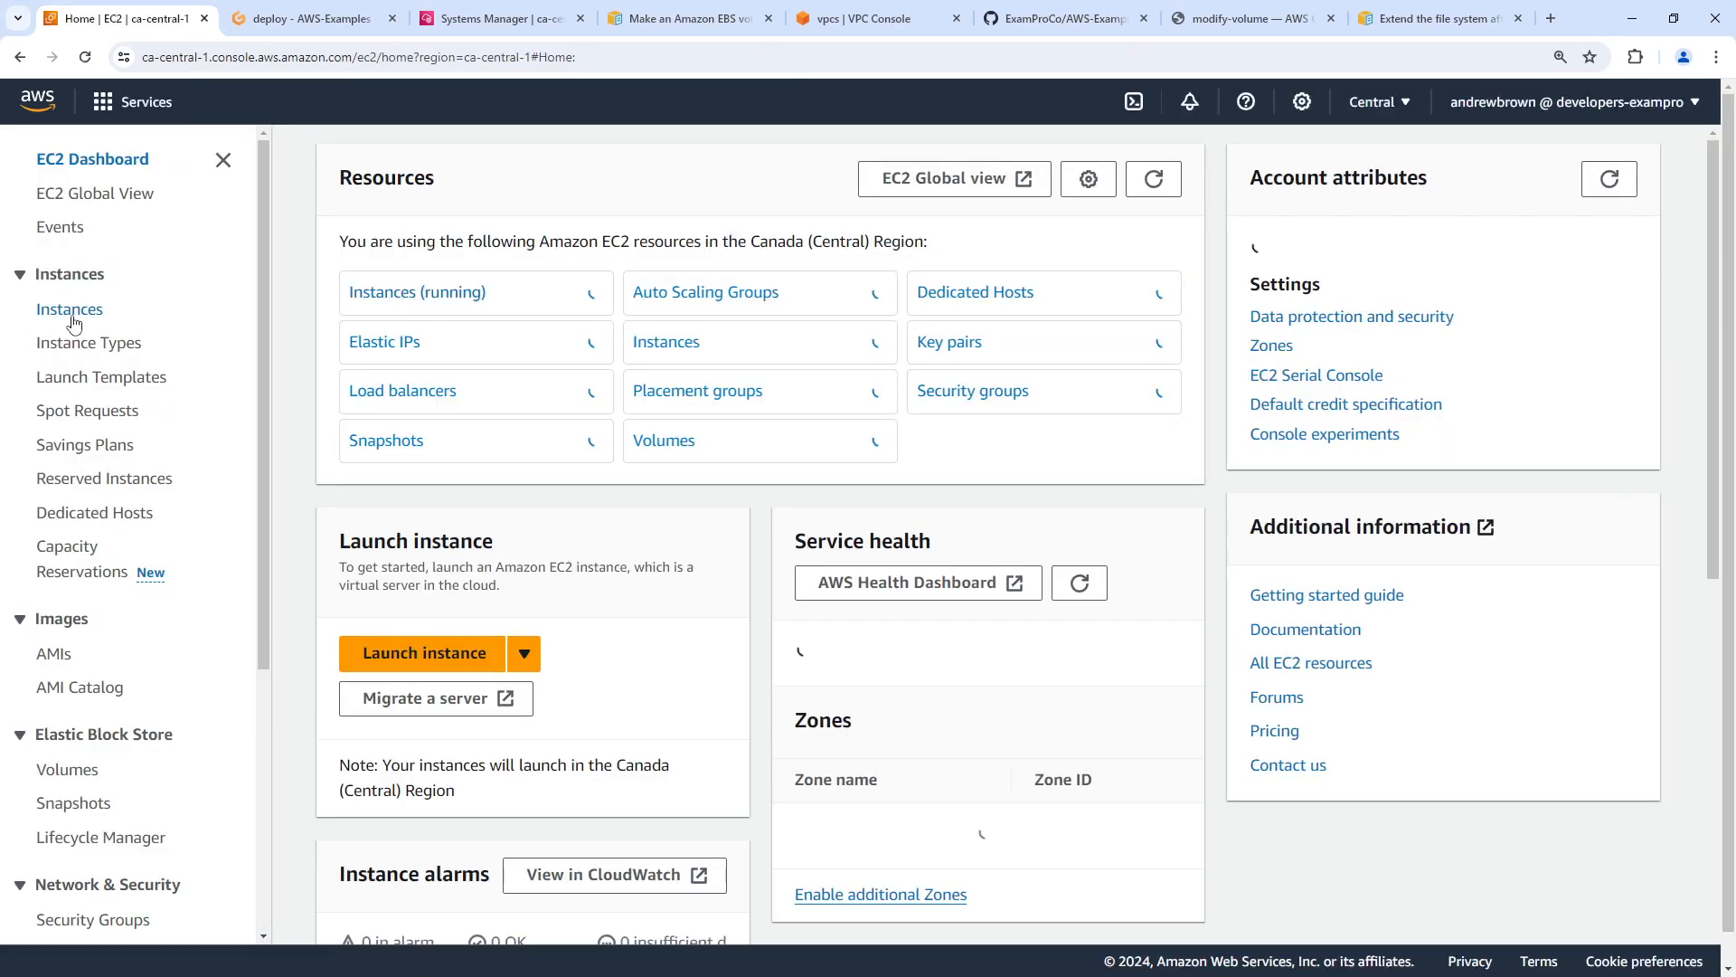
pyautogui.click(73, 316)
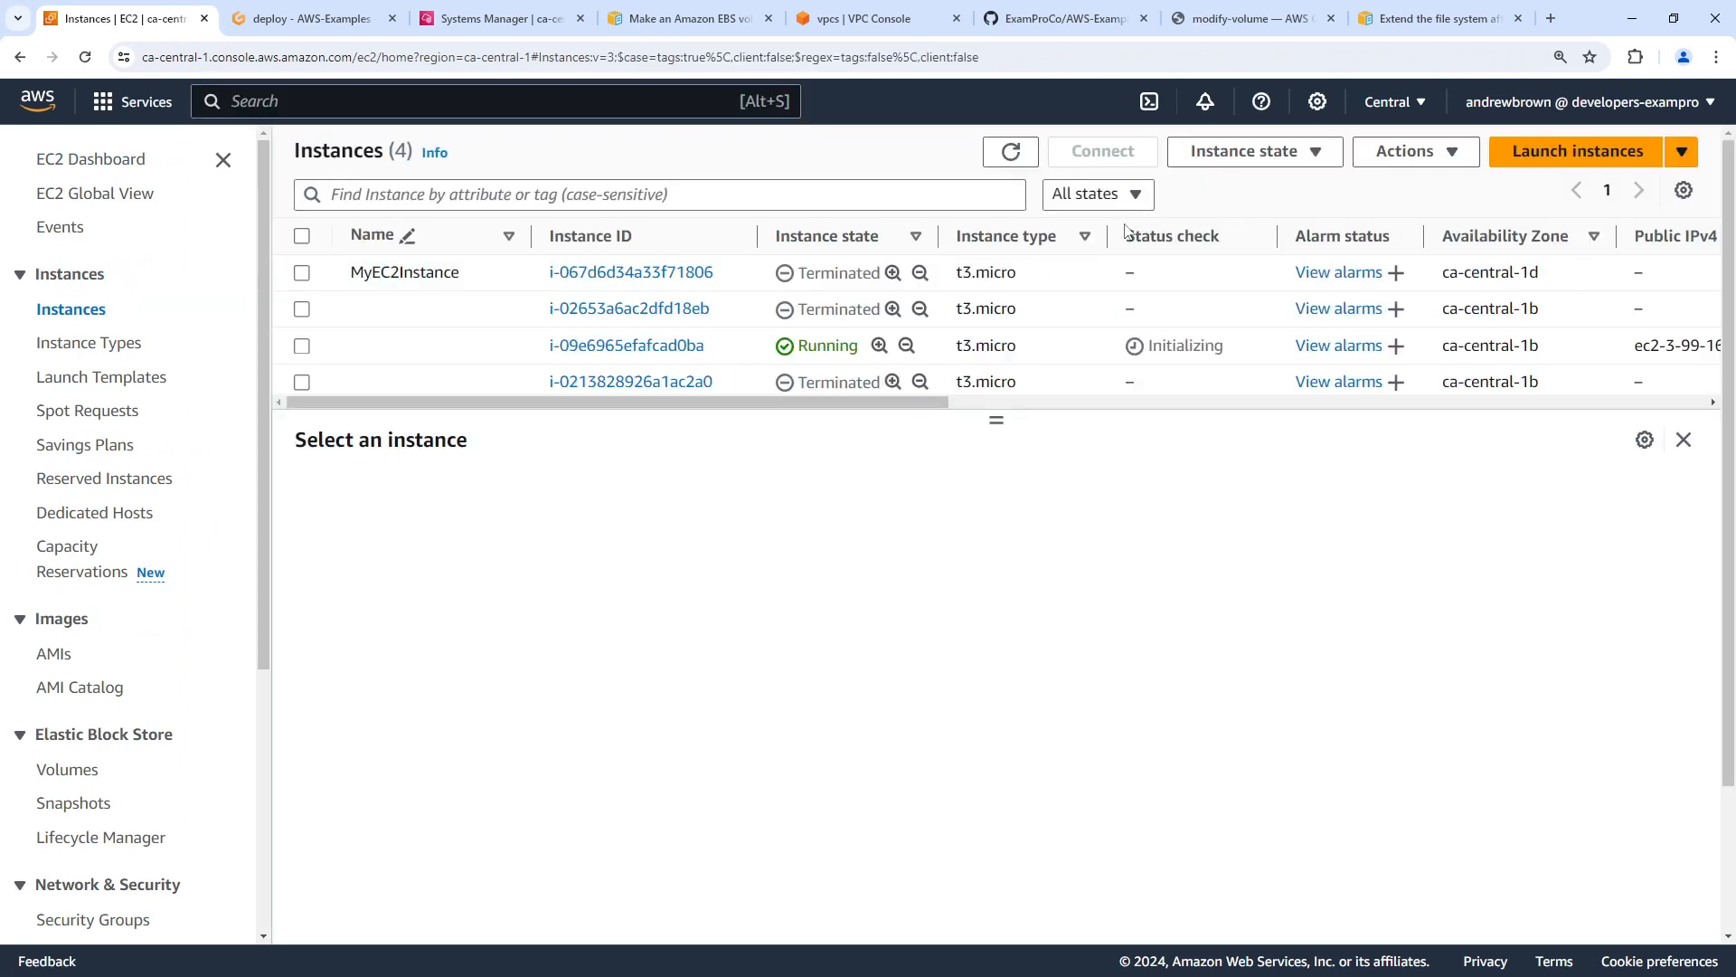
pyautogui.click(303, 274)
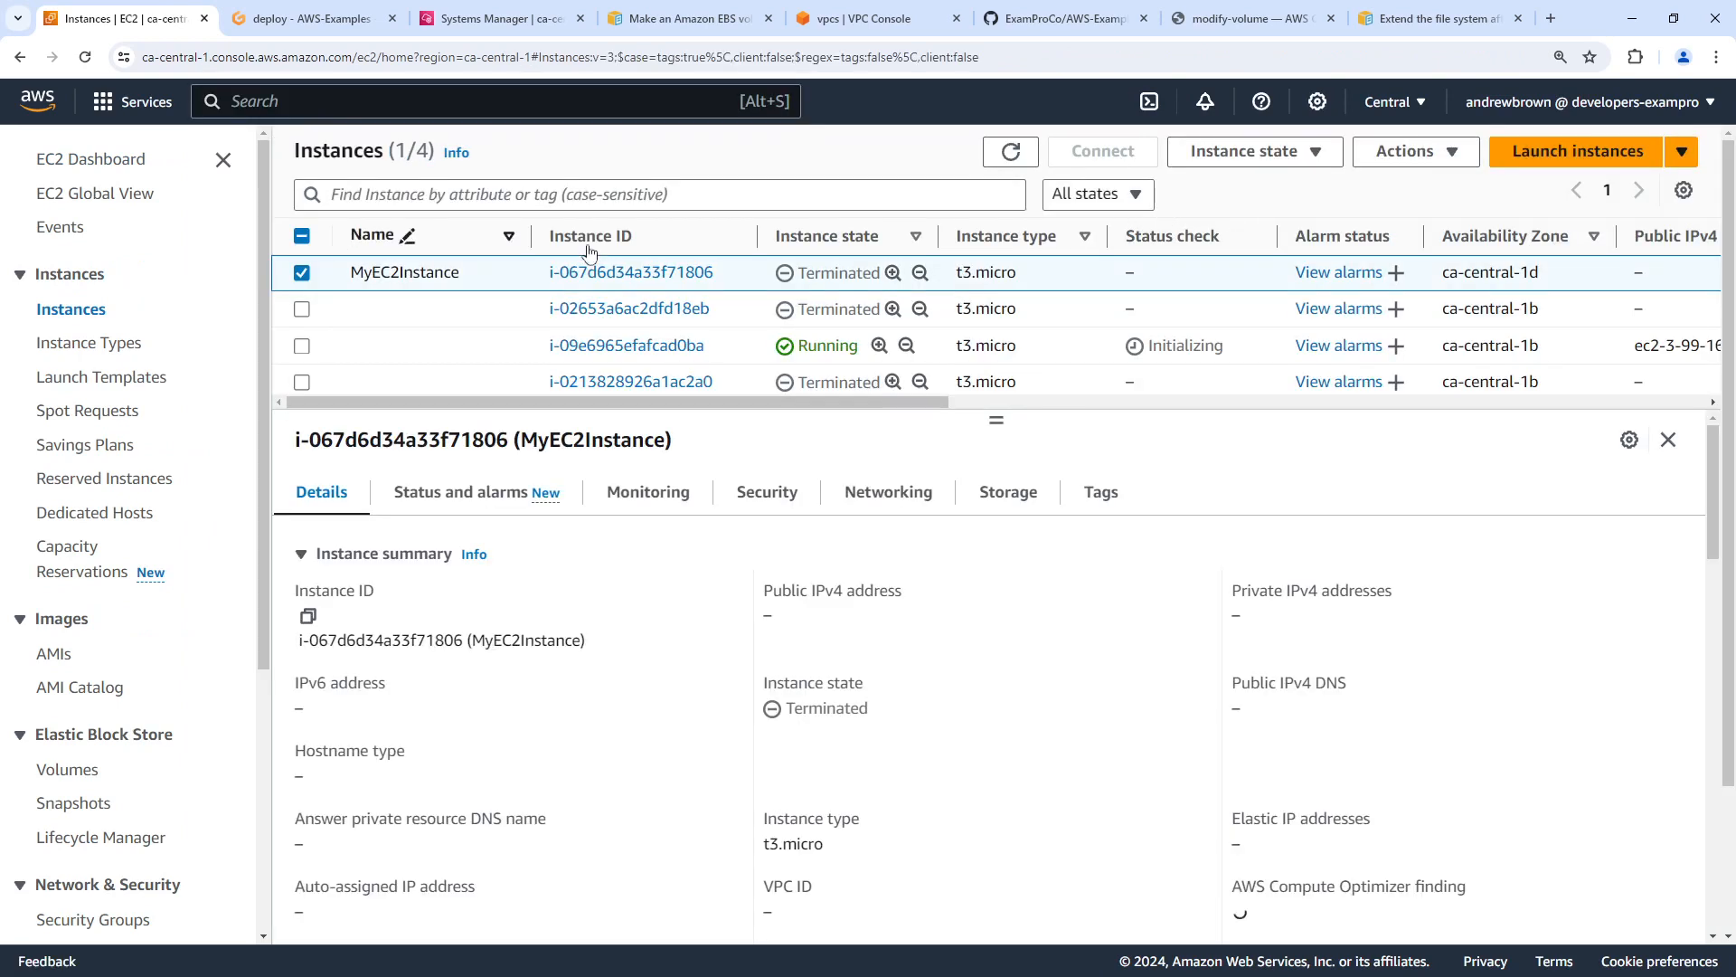
pyautogui.click(305, 277)
pyautogui.click(304, 275)
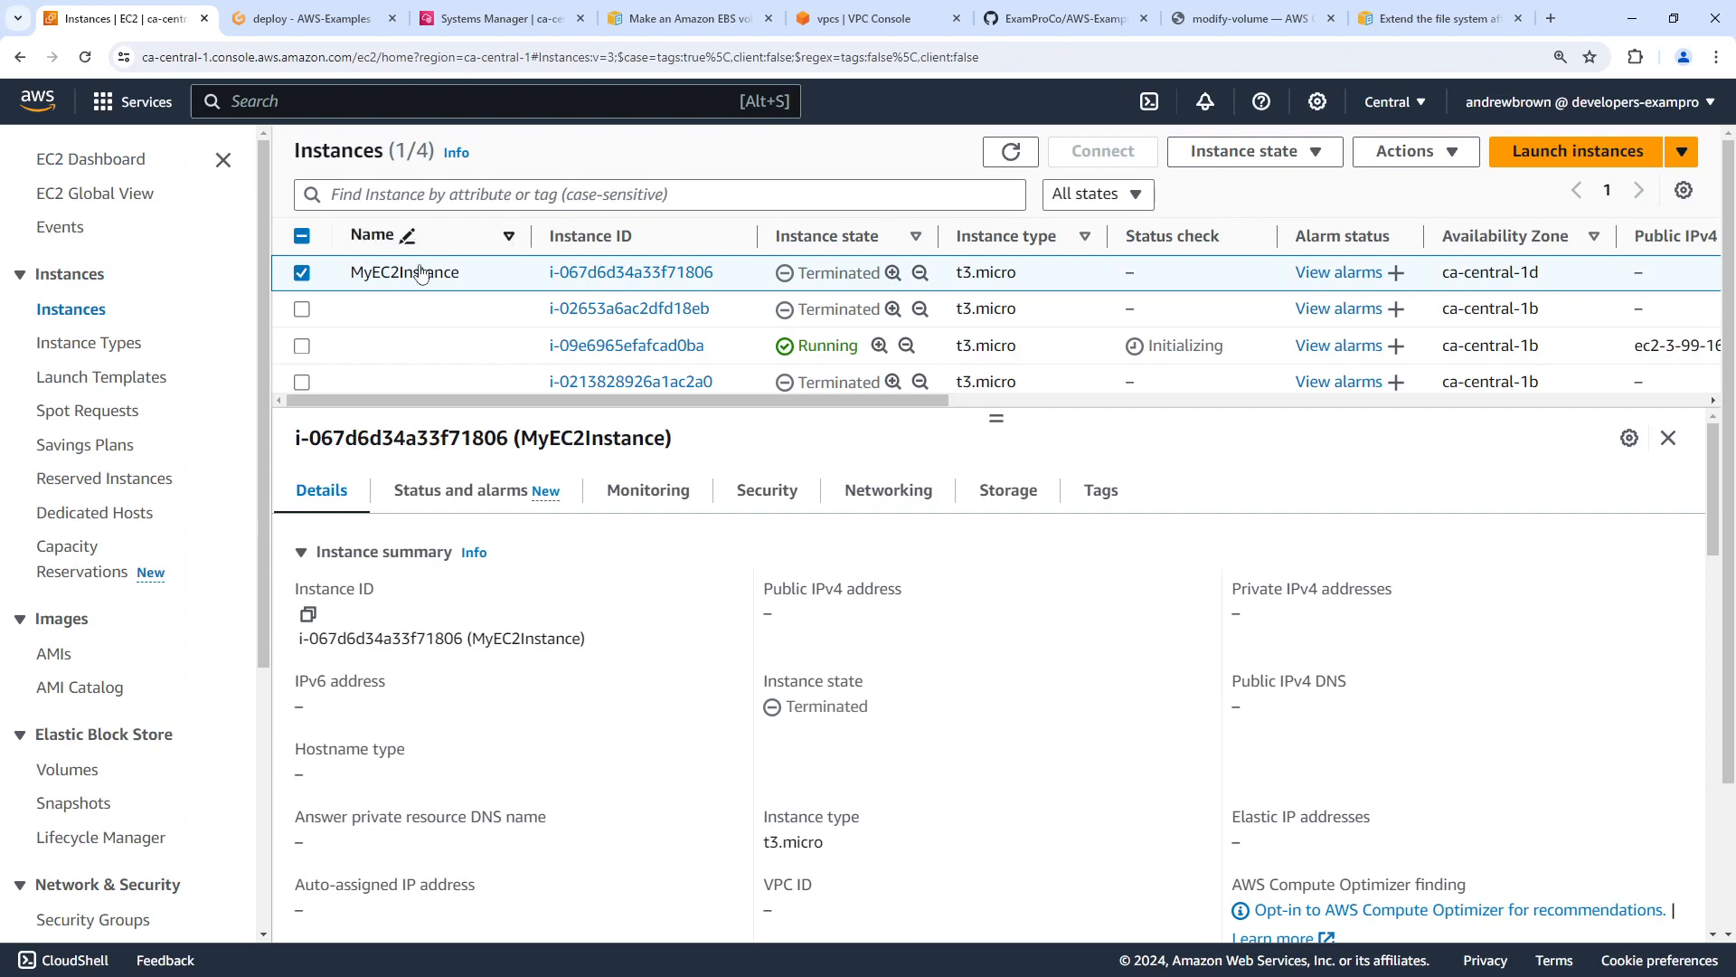
pyautogui.click(303, 273)
# - Select the running t3.micro instance and connect to it through Session Manager
pyautogui.click(302, 345)
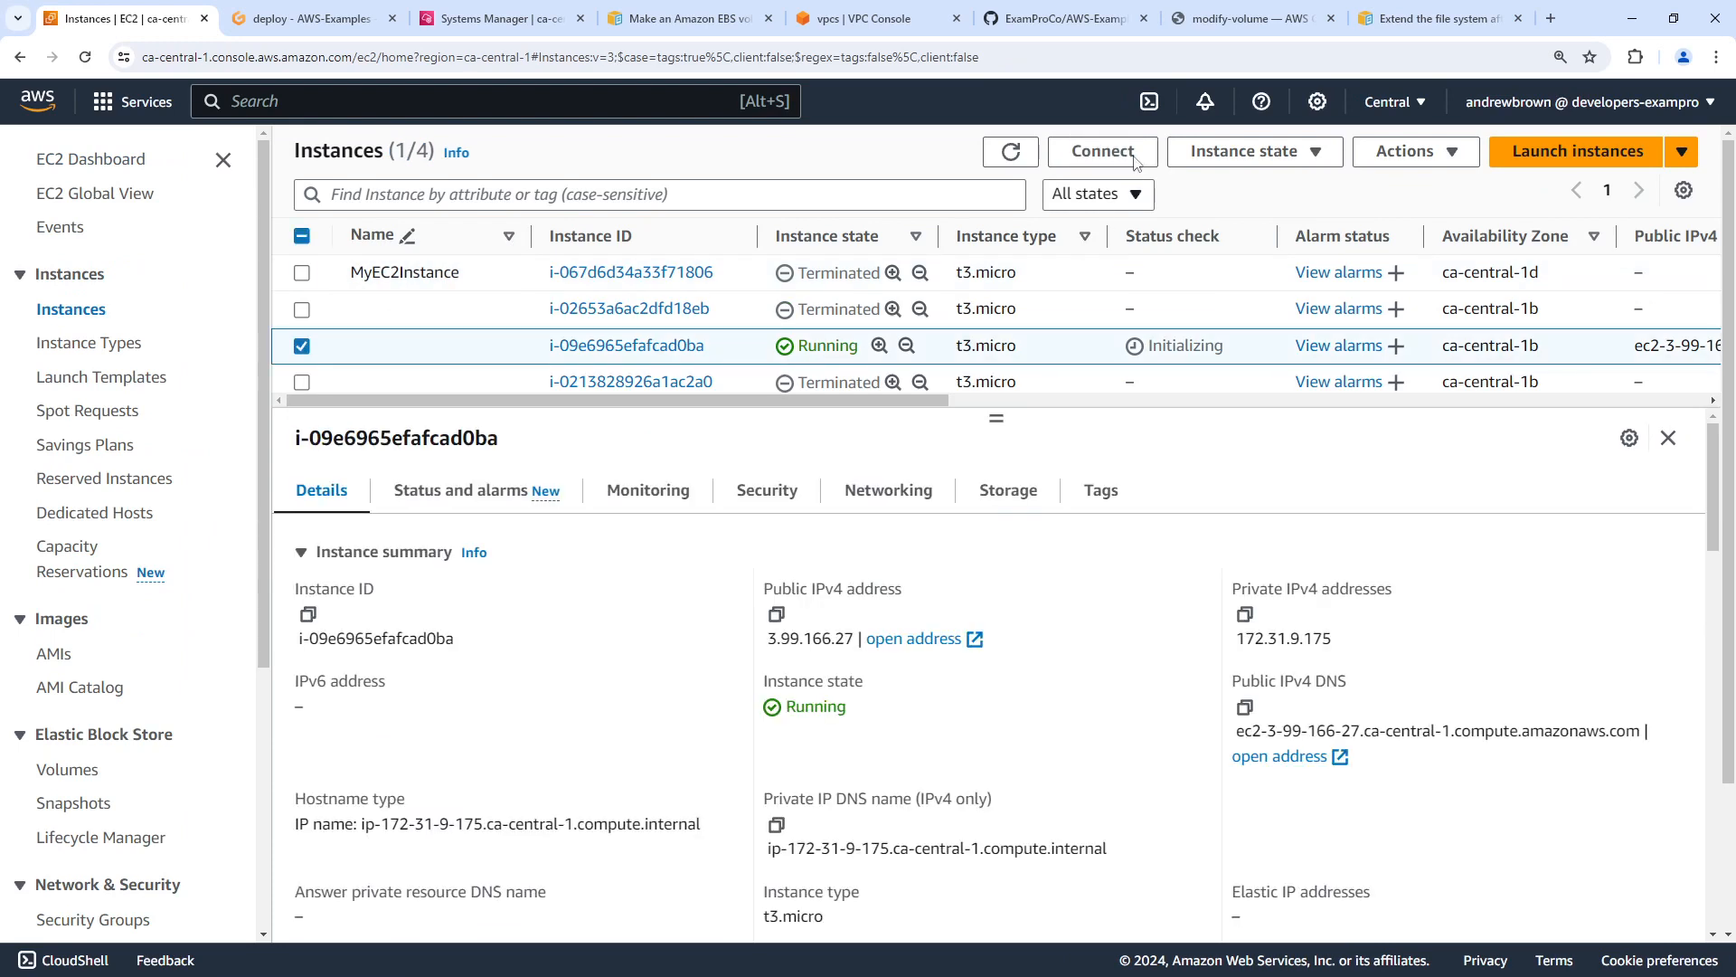
pyautogui.click(1099, 151)
pyautogui.click(950, 606)
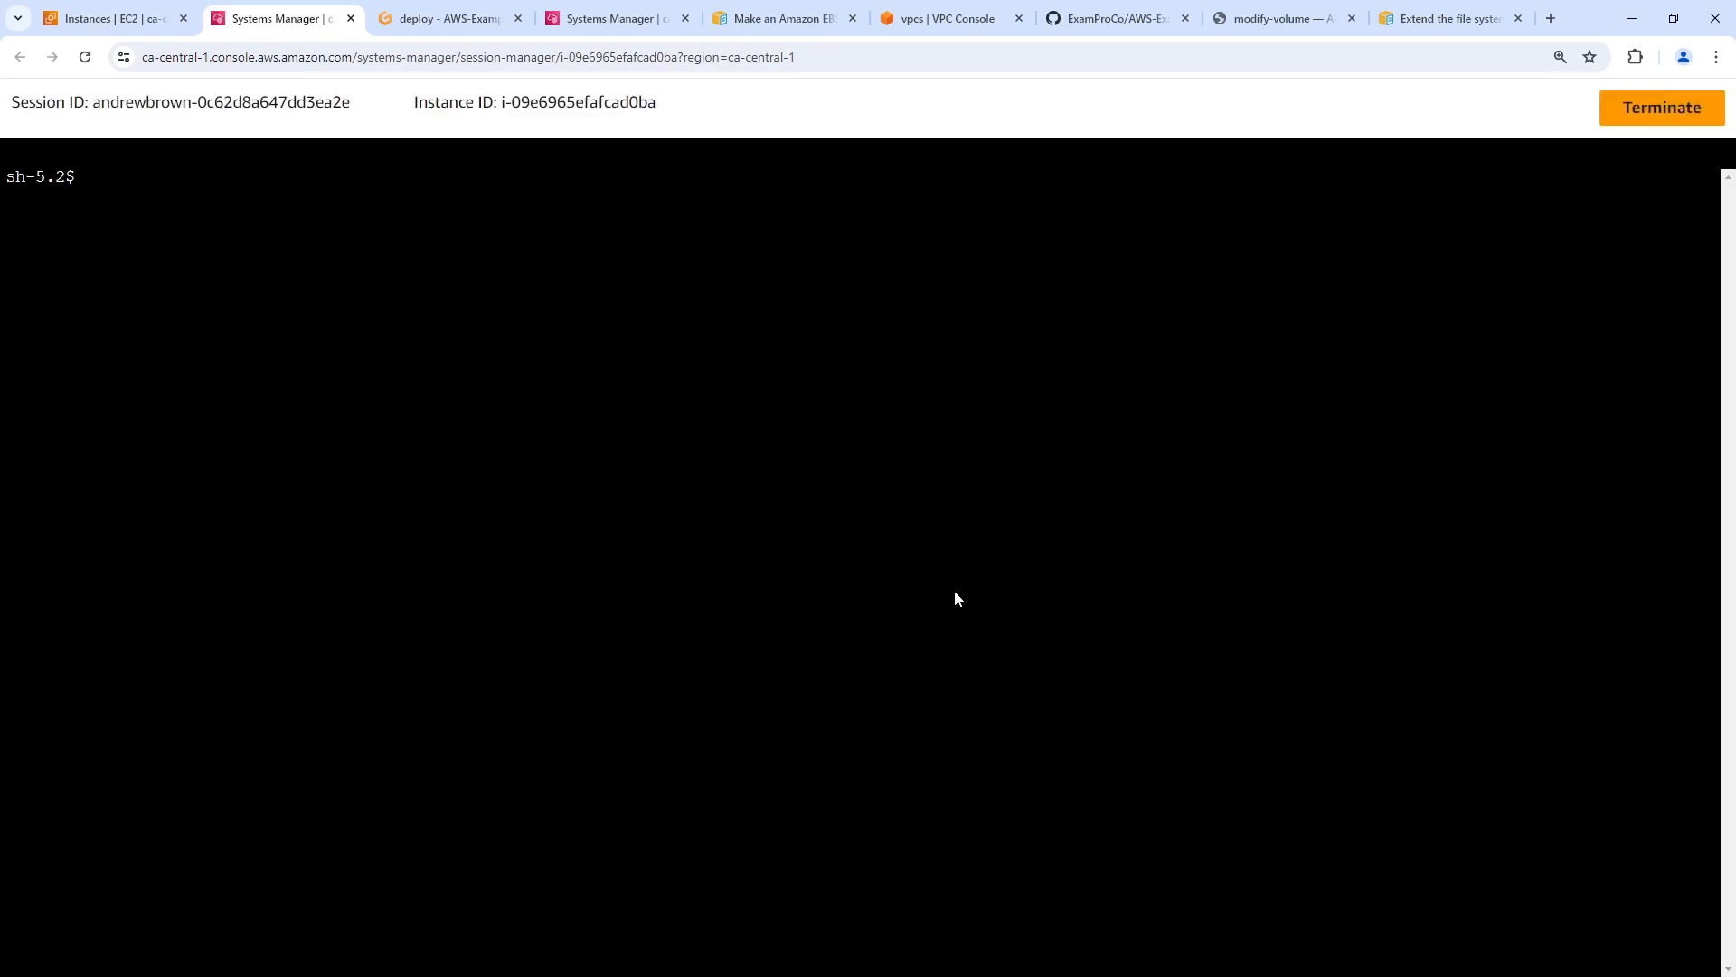
# - Change to the ec2-user account in the instance's shell with sudo su - ec2-user
pyautogui.write('sudo su - e')
pyautogui.press('BackSpace')
pyautogui.write('ec2-user')
pyautogui.press('Return')
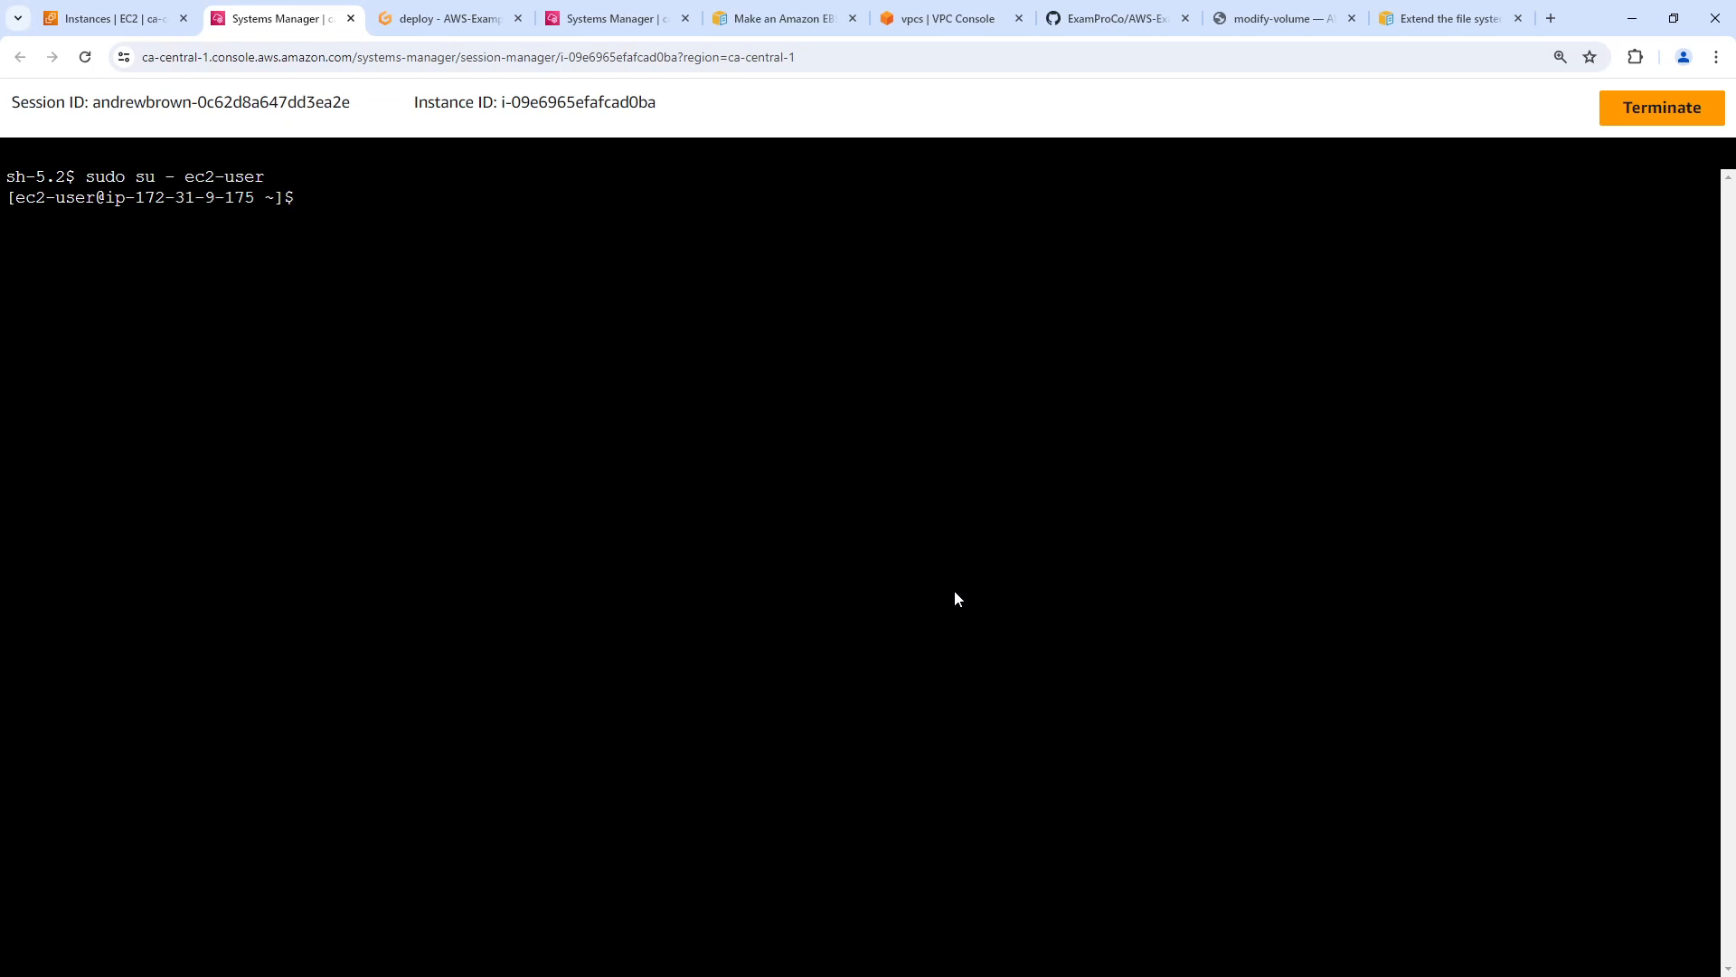
# - Try to list the instance's block devices from the shell
pyautogui.write('sbk')
pyautogui.press('Return')
pyautogui.write('lb')
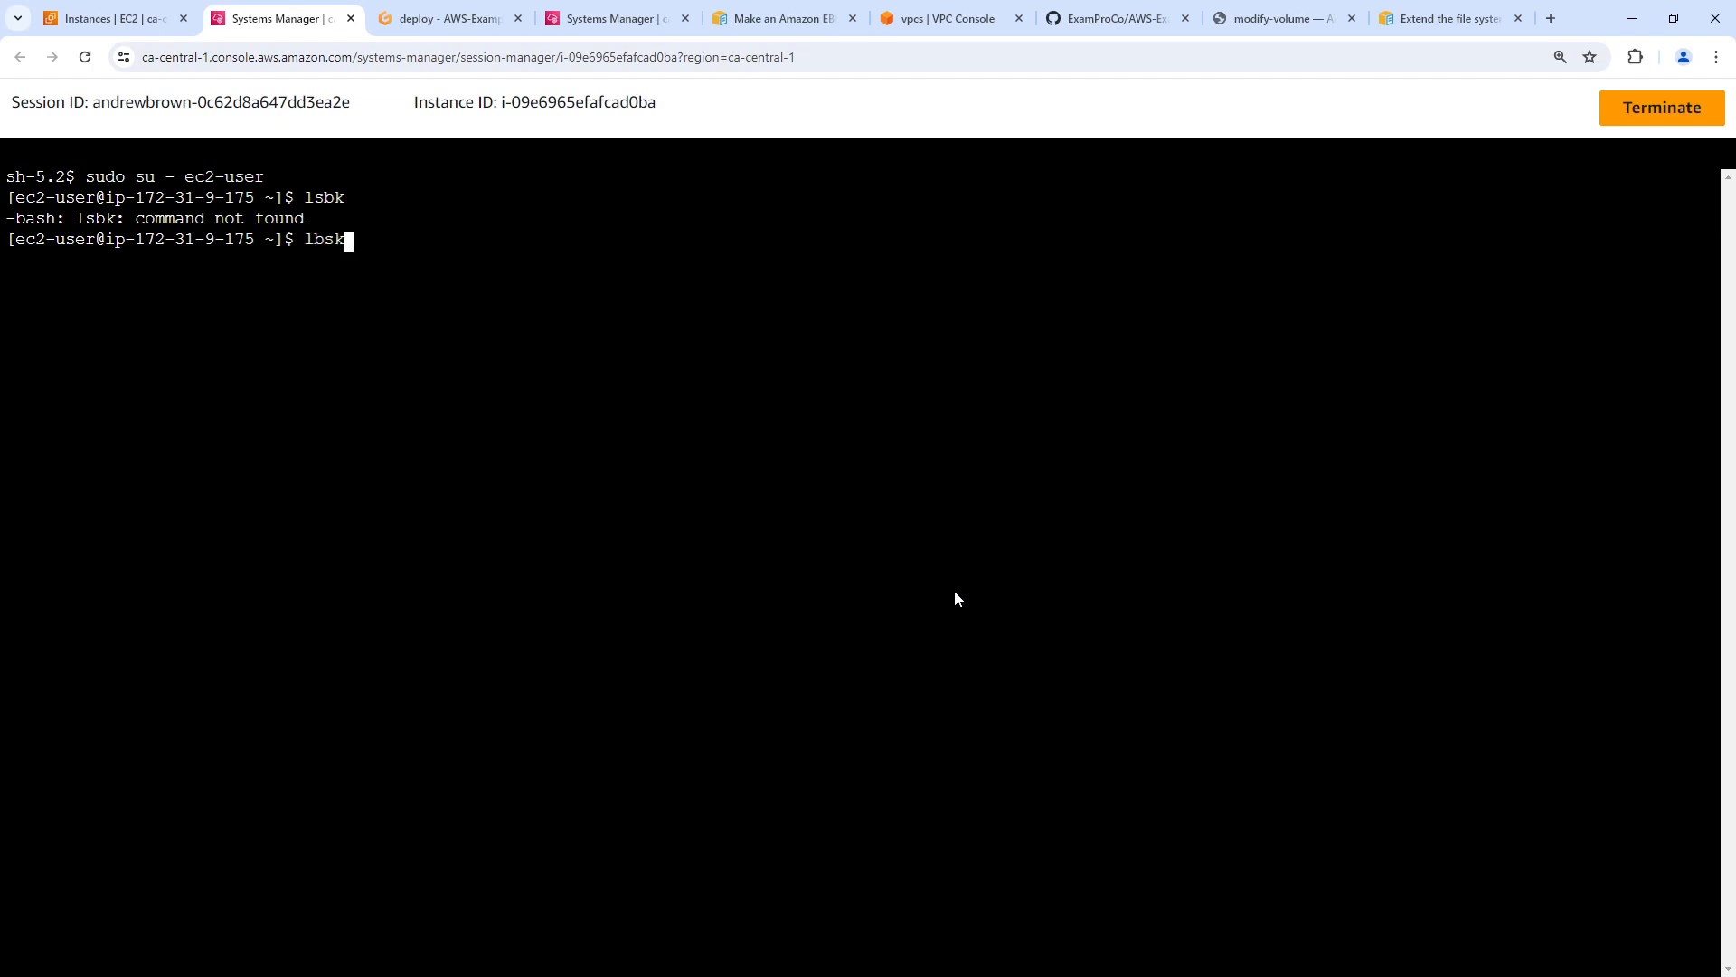
pyautogui.write('sk')
pyautogui.press('Return')
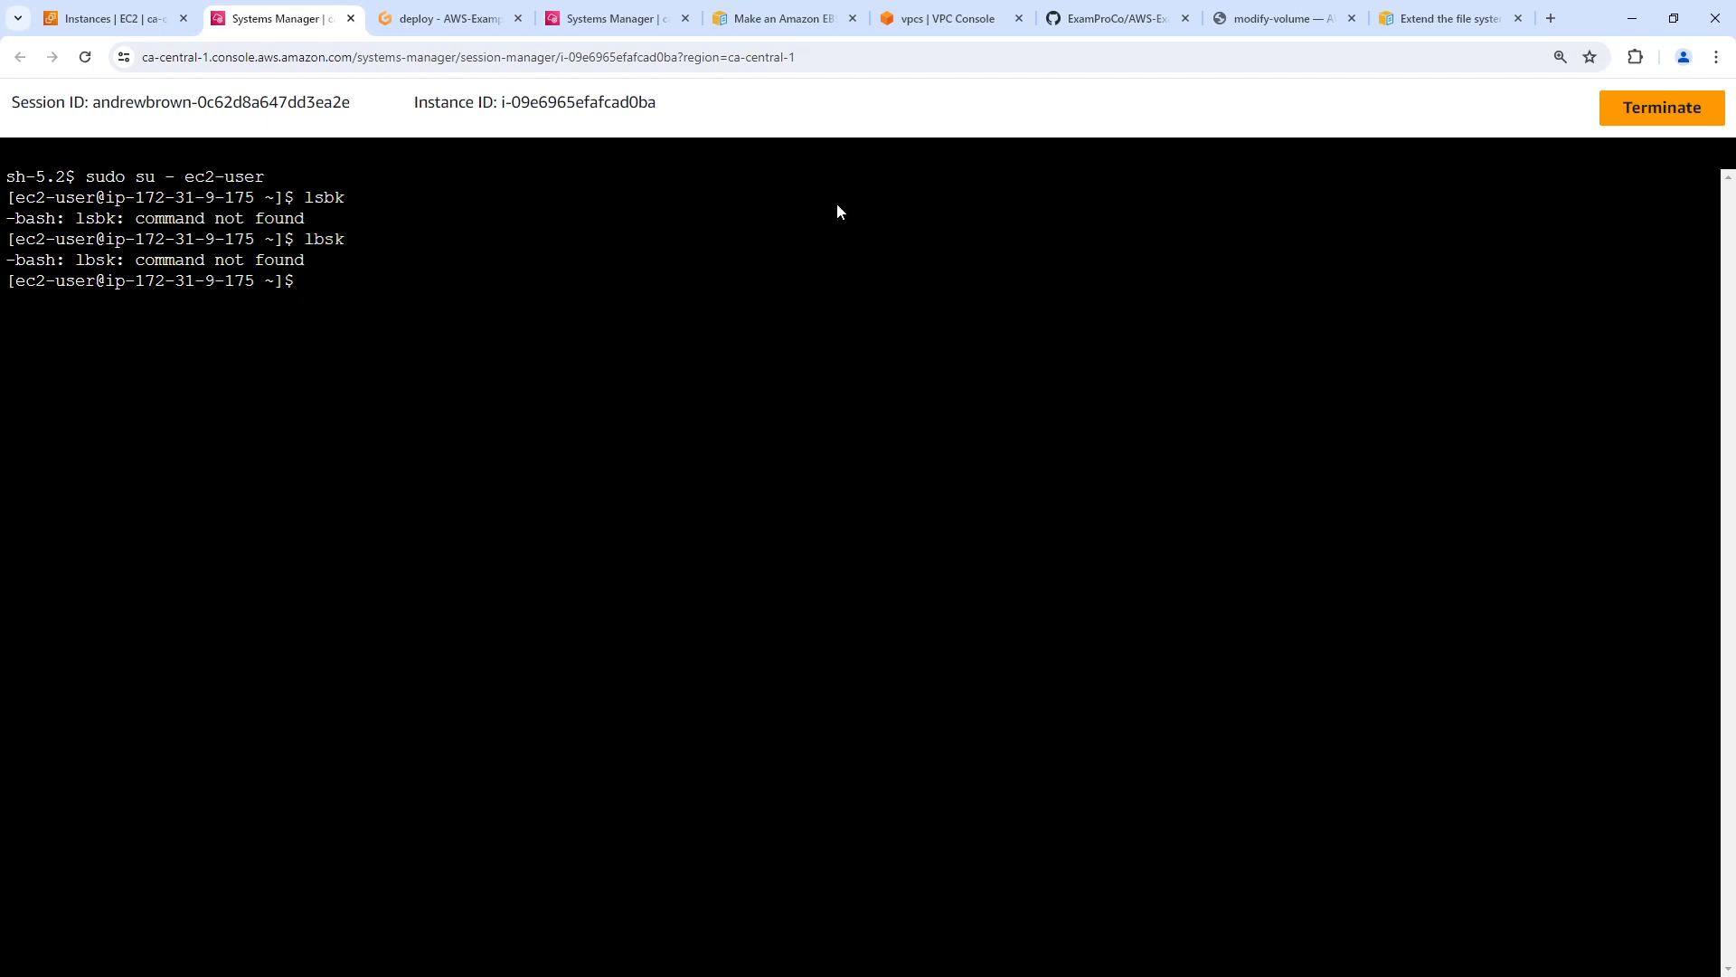
# - Look up the block device command in the ebs/basic Readme and run lsblk in the instance's shell
pyautogui.click(476, 33)
pyautogui.click(737, 313)
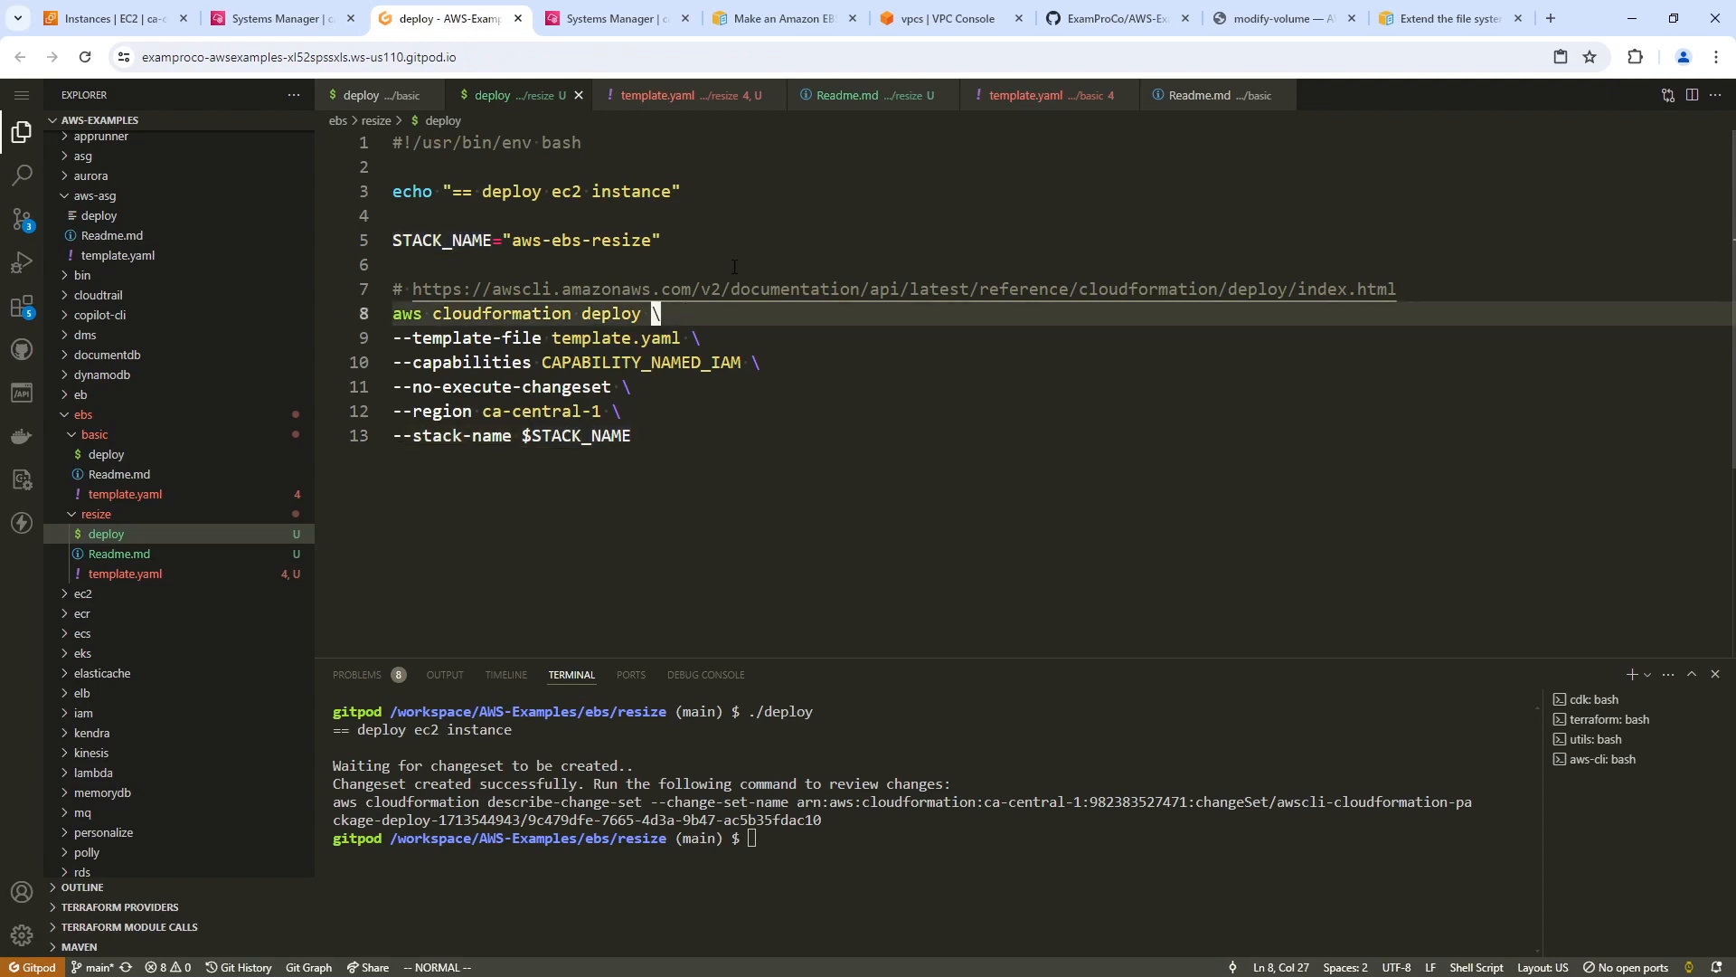
pyautogui.click(166, 493)
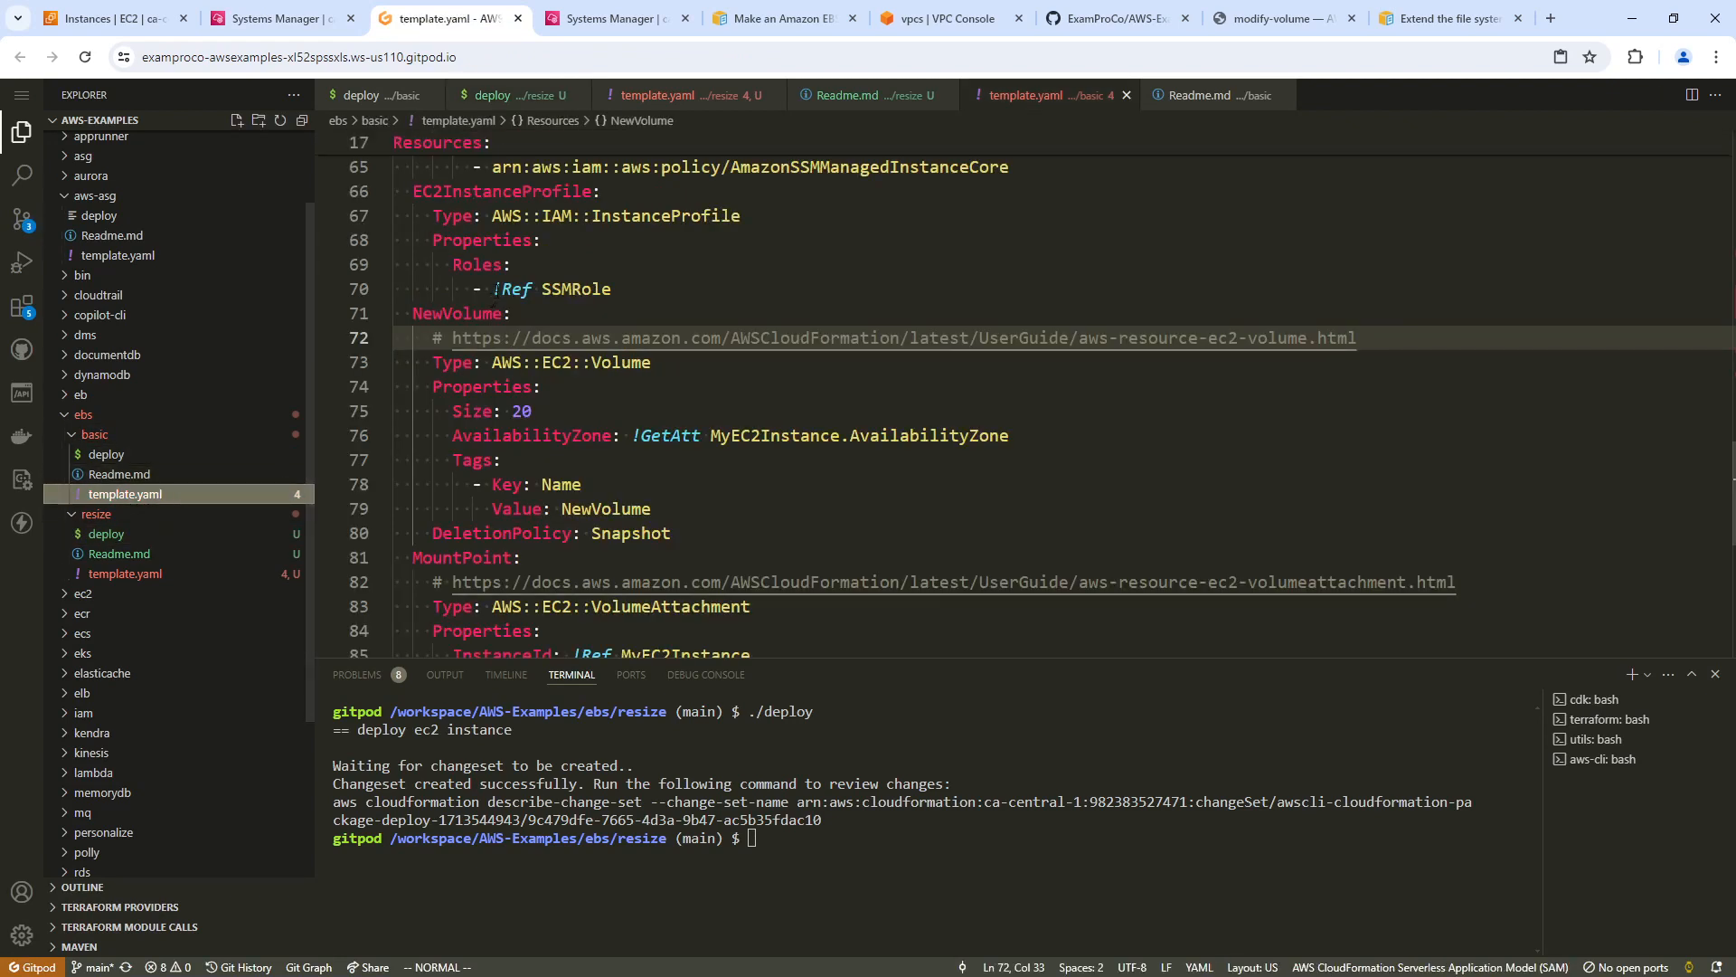
pyautogui.click(120, 474)
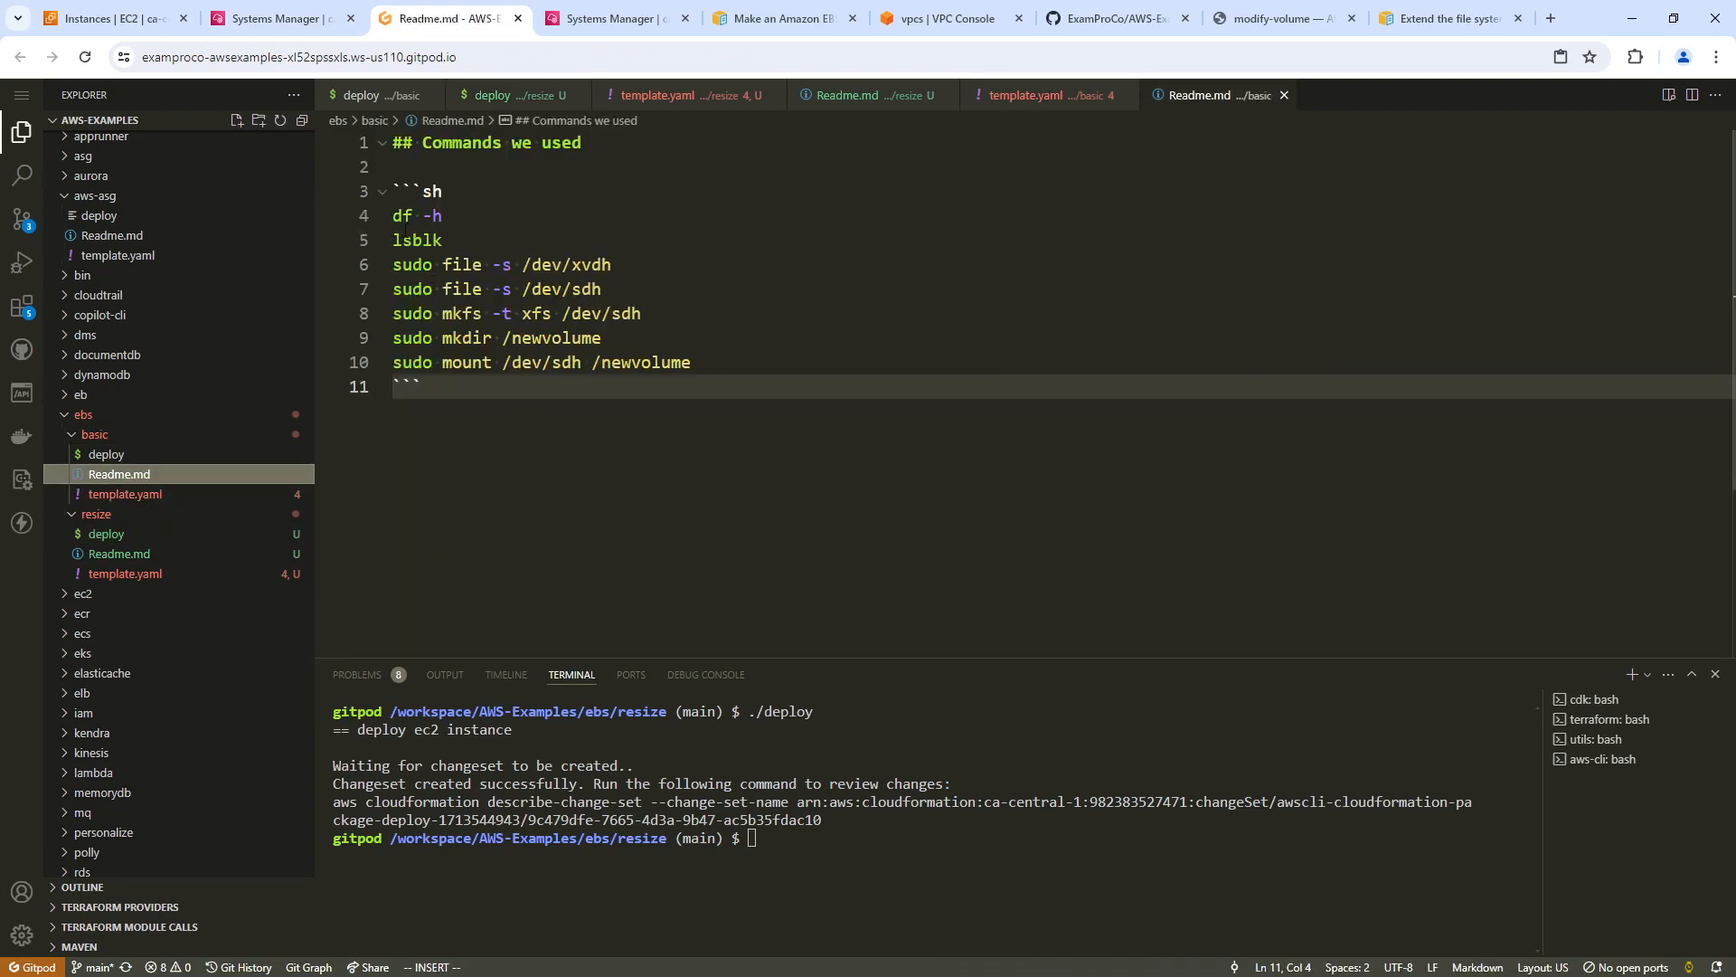
pyautogui.click(278, 20)
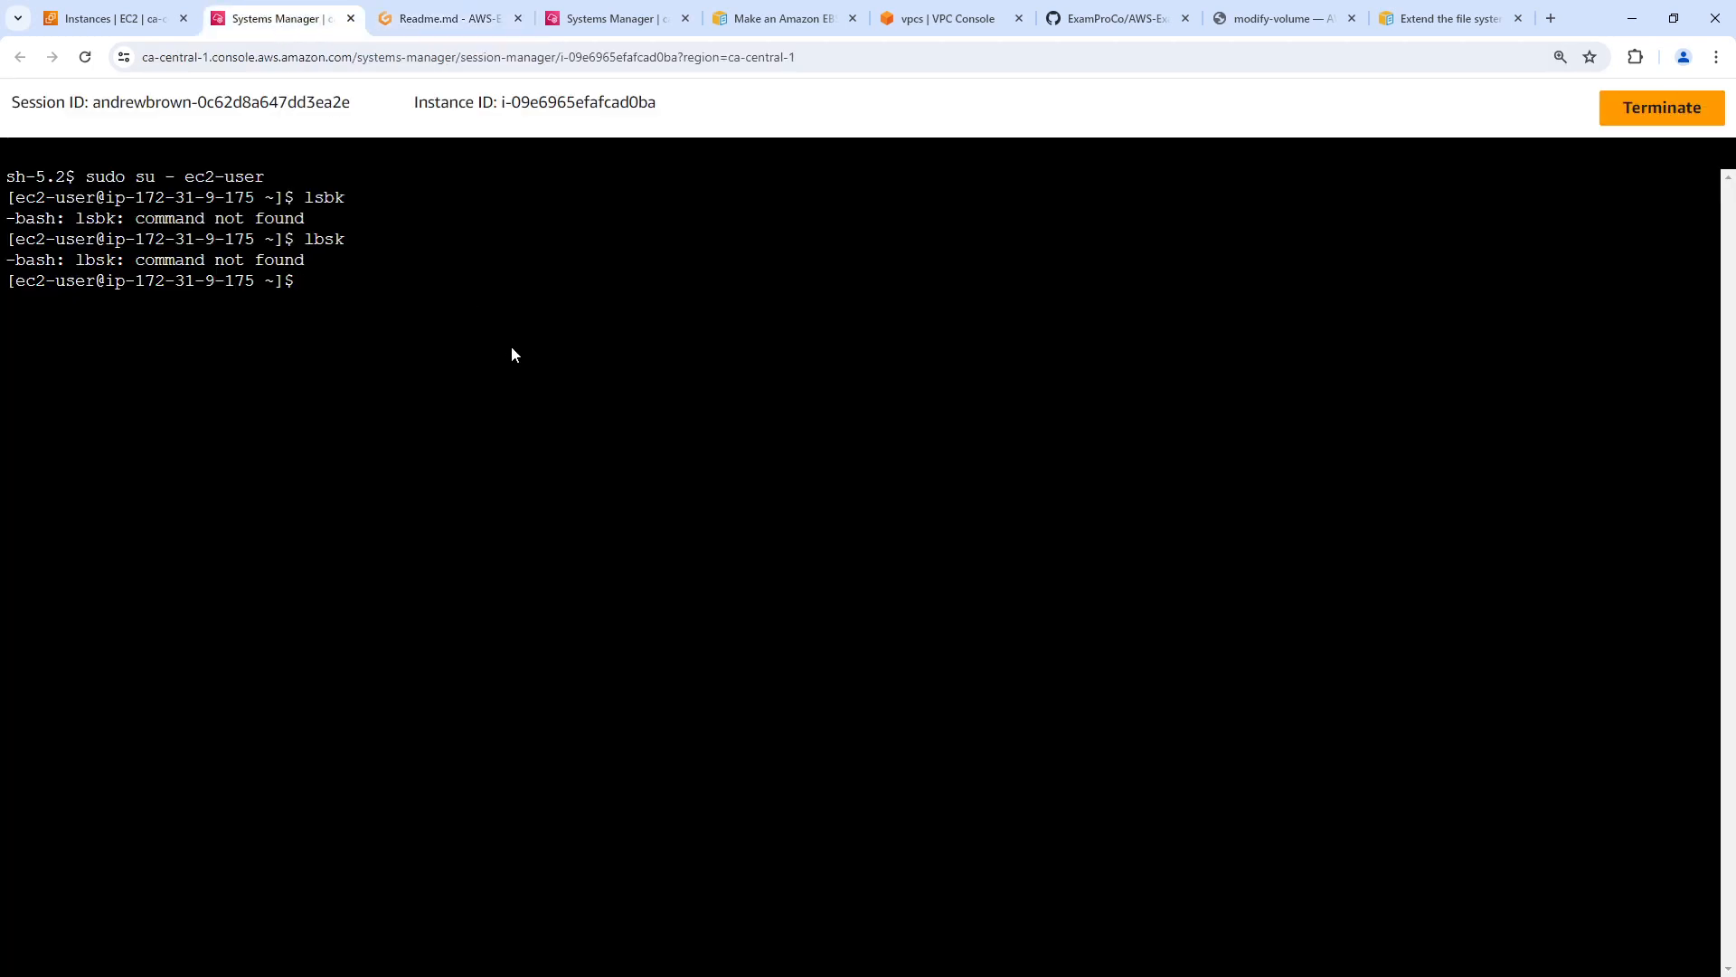
pyautogui.write('sblk')
pyautogui.press('Return')
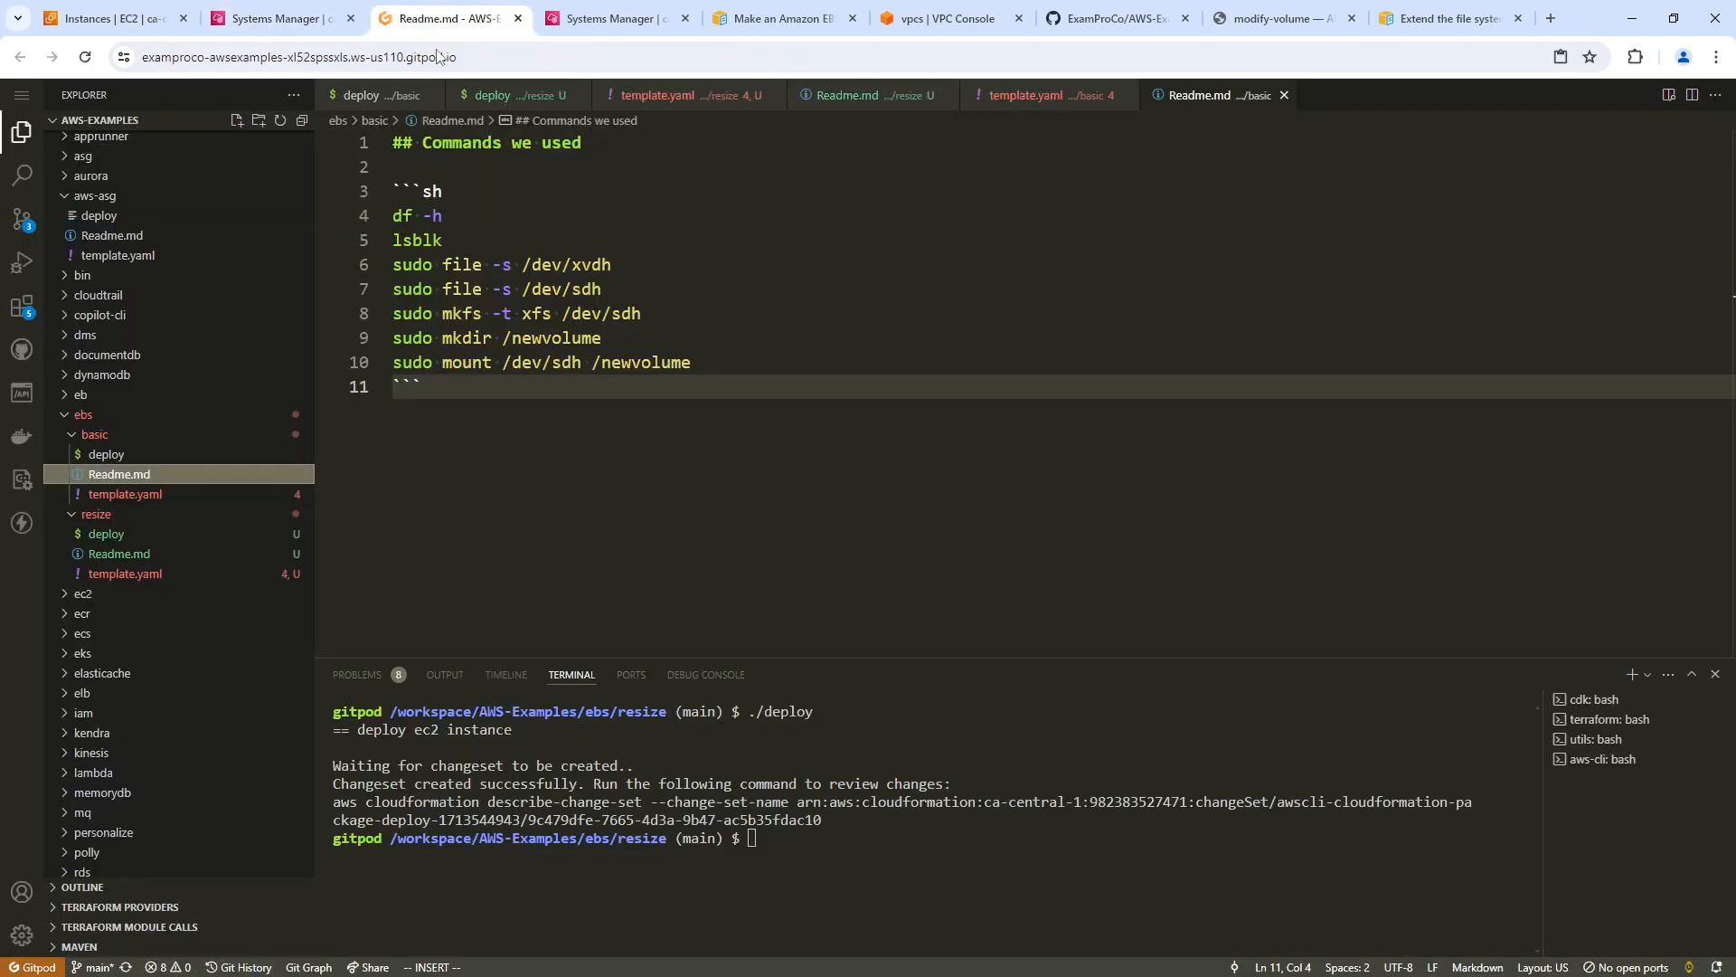
# - Examine the modify-volume command in the ebs/resize Readme and the volume size examples in the AWS CLI reference
pyautogui.click(445, 19)
pyautogui.click(193, 557)
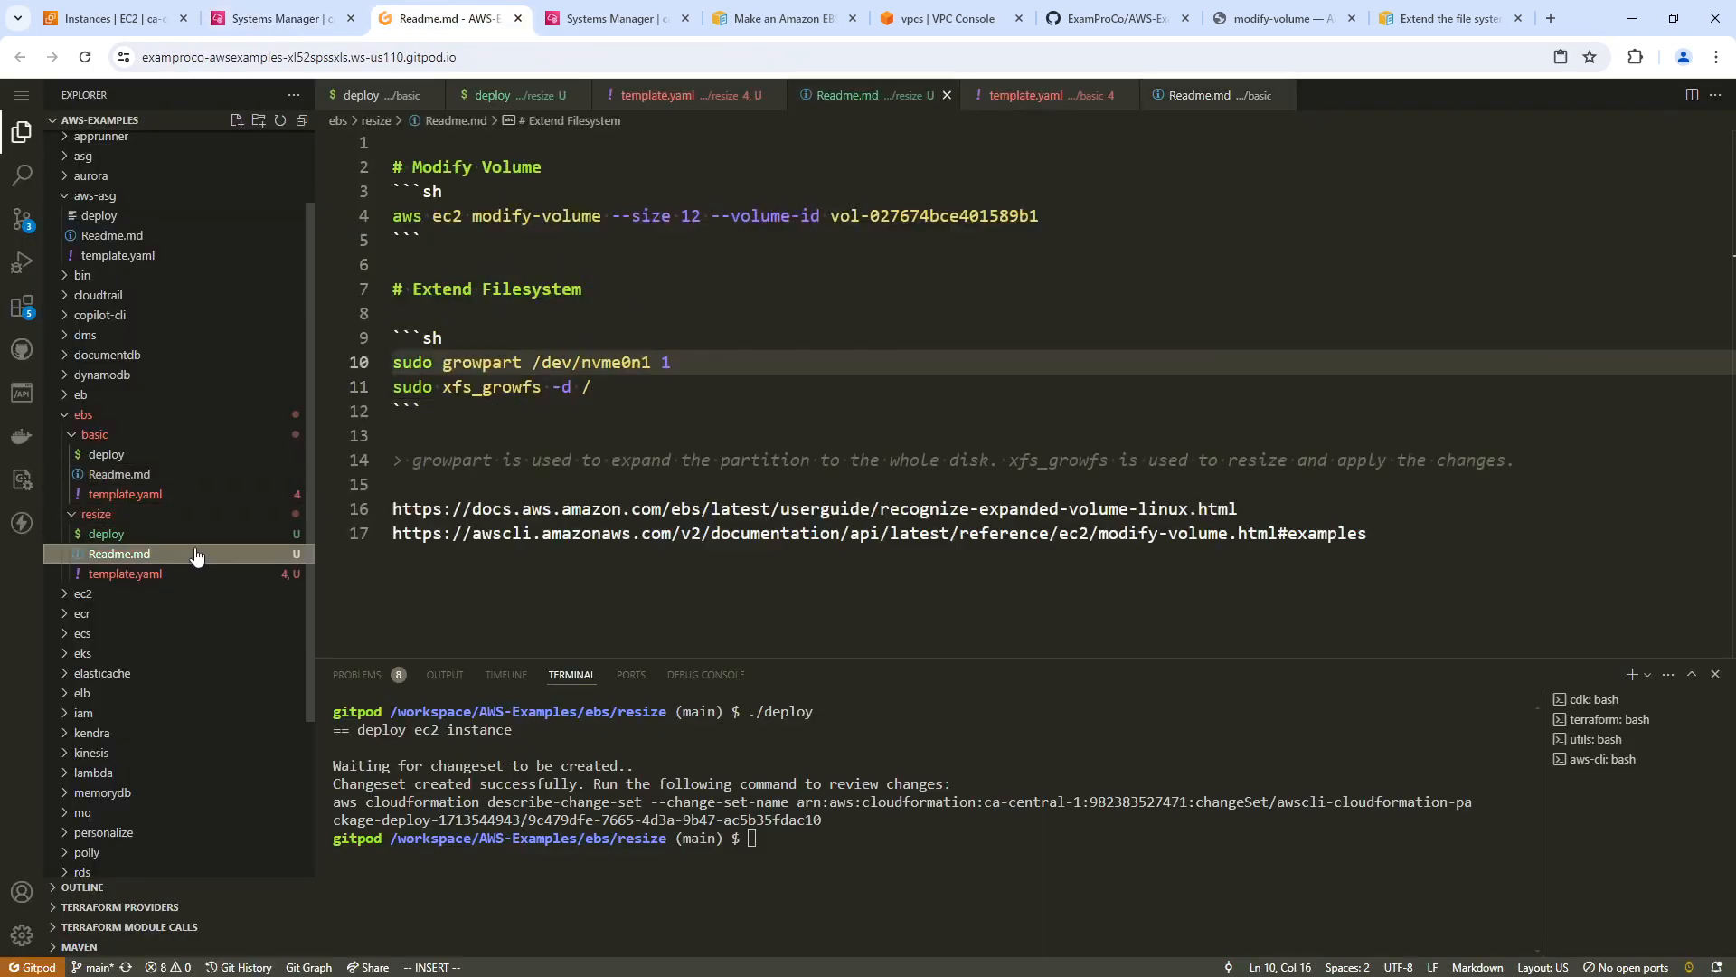
pyautogui.click(723, 290)
pyautogui.moveTo(1049, 200); pyautogui.dragTo(578, 207)
pyautogui.press('y')
pyautogui.click(1270, 20)
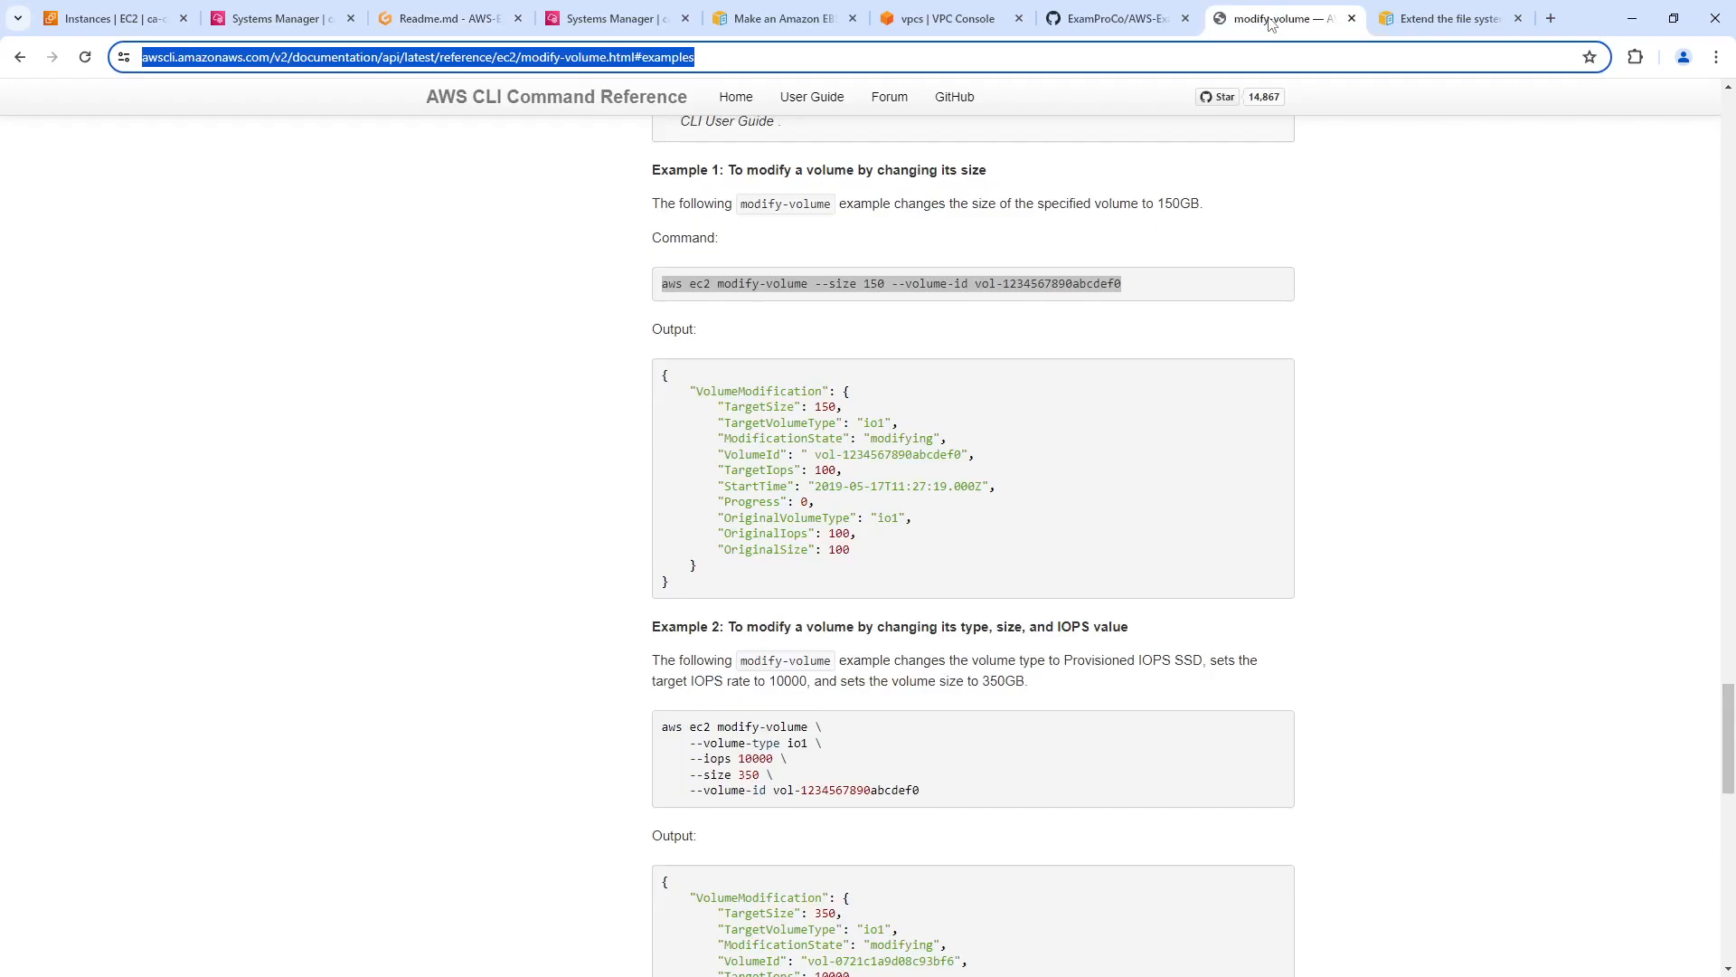
pyautogui.scroll(-2, 1179, 443)
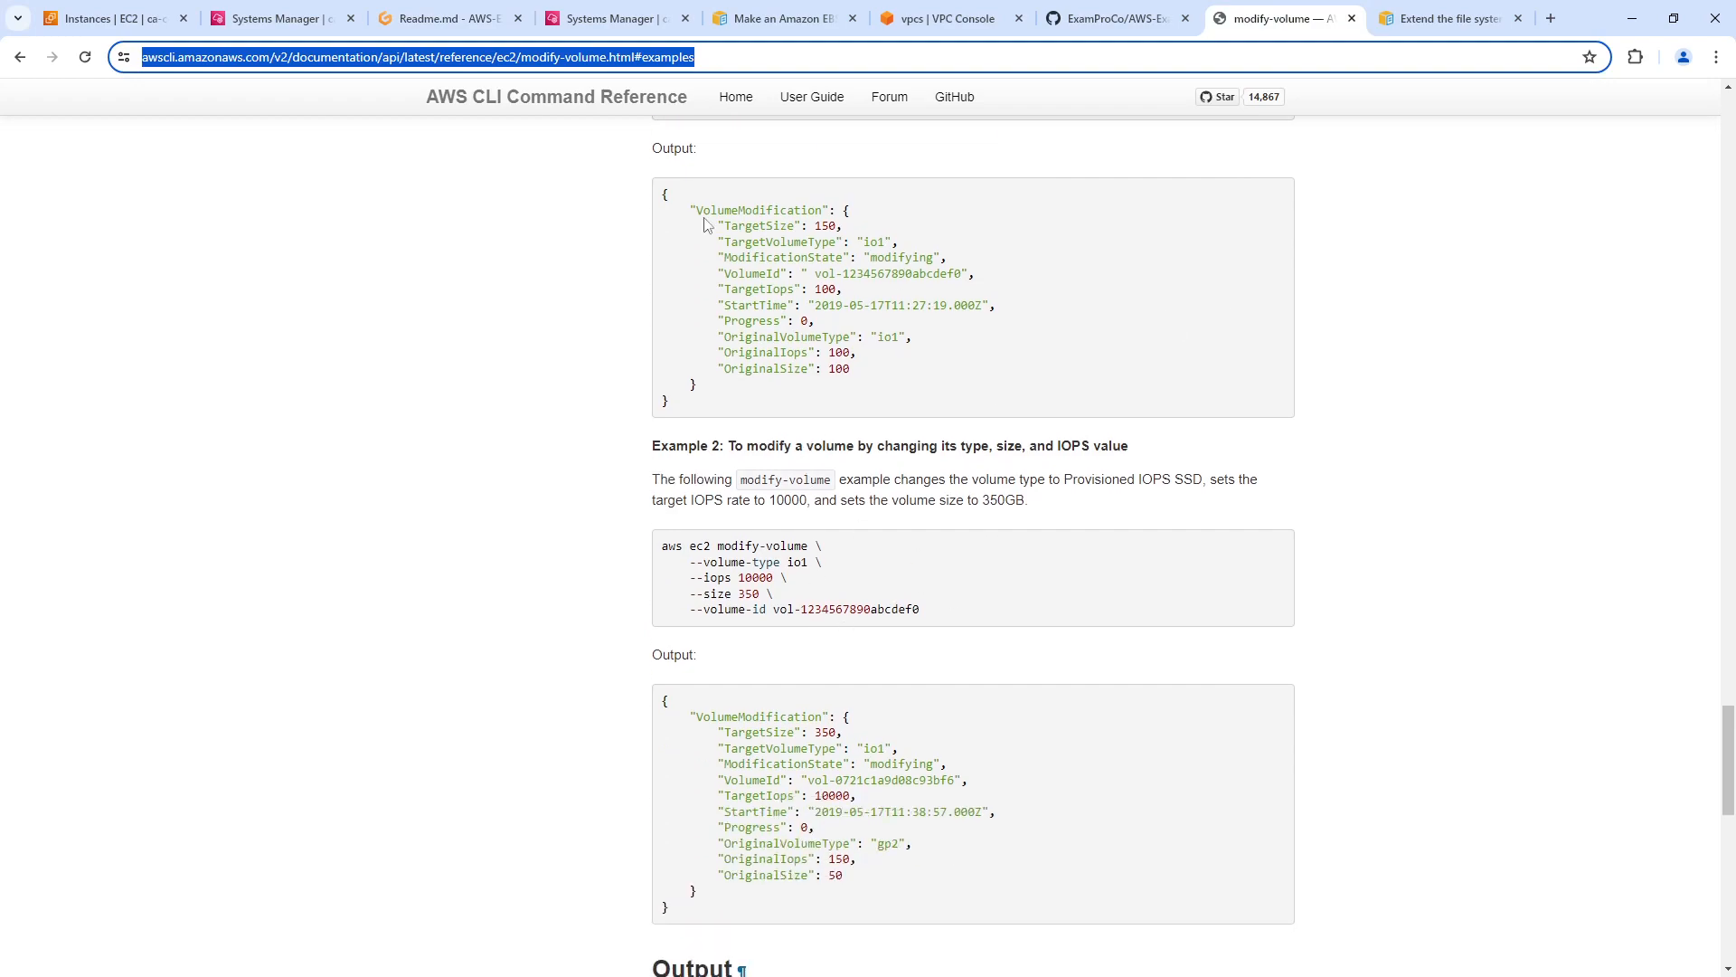
pyautogui.click(406, 25)
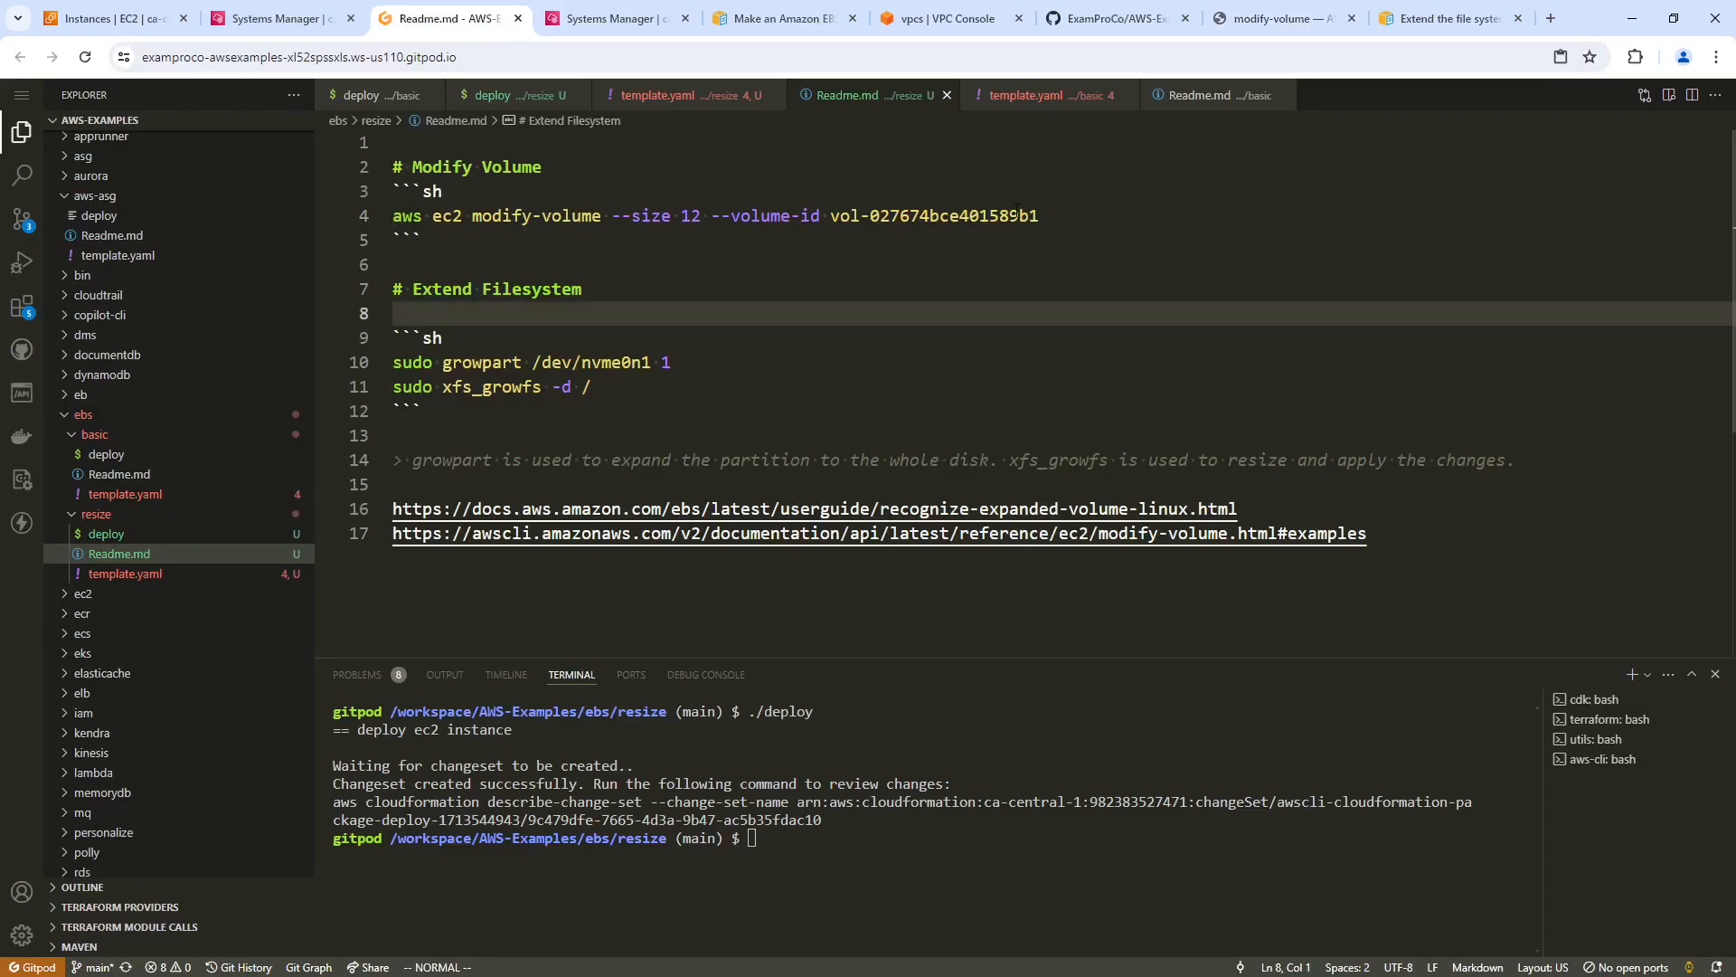
# - Replace the volume ID in the resize Readme's modify-volume command with vol-098b39dabf29eaa66, copied from the EC2 volume's details
pyautogui.moveTo(1040, 215); pyautogui.dragTo(825, 219)
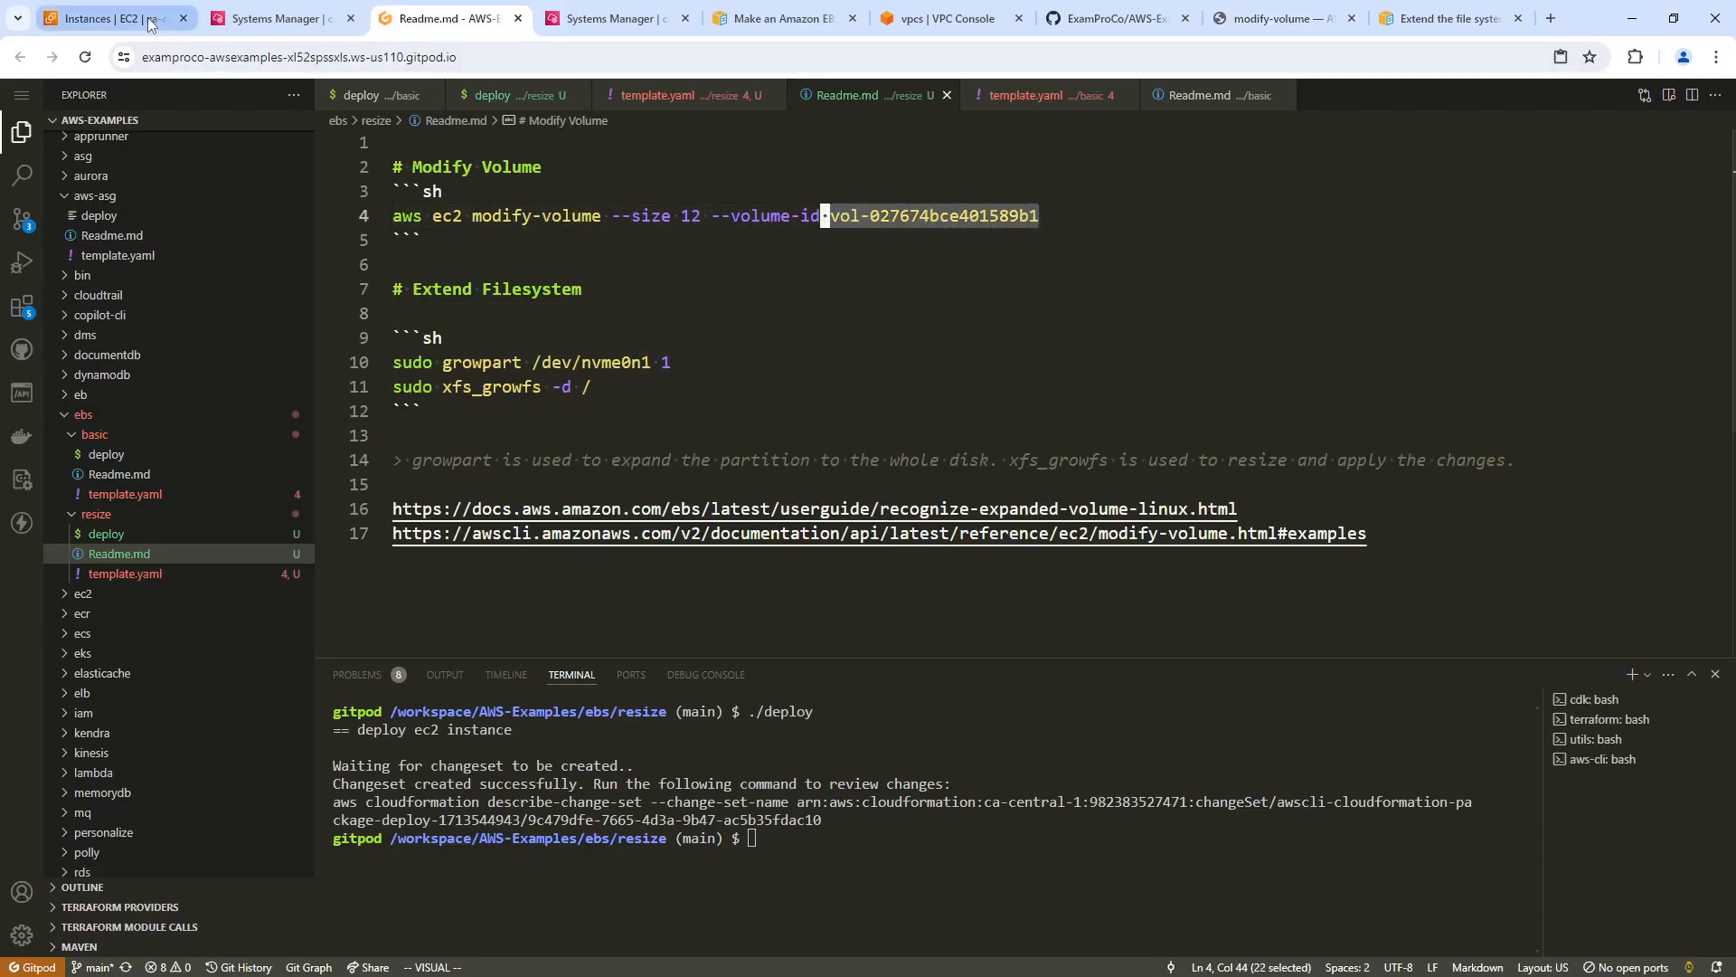
pyautogui.click(107, 18)
pyautogui.scroll(-5, 73, 543)
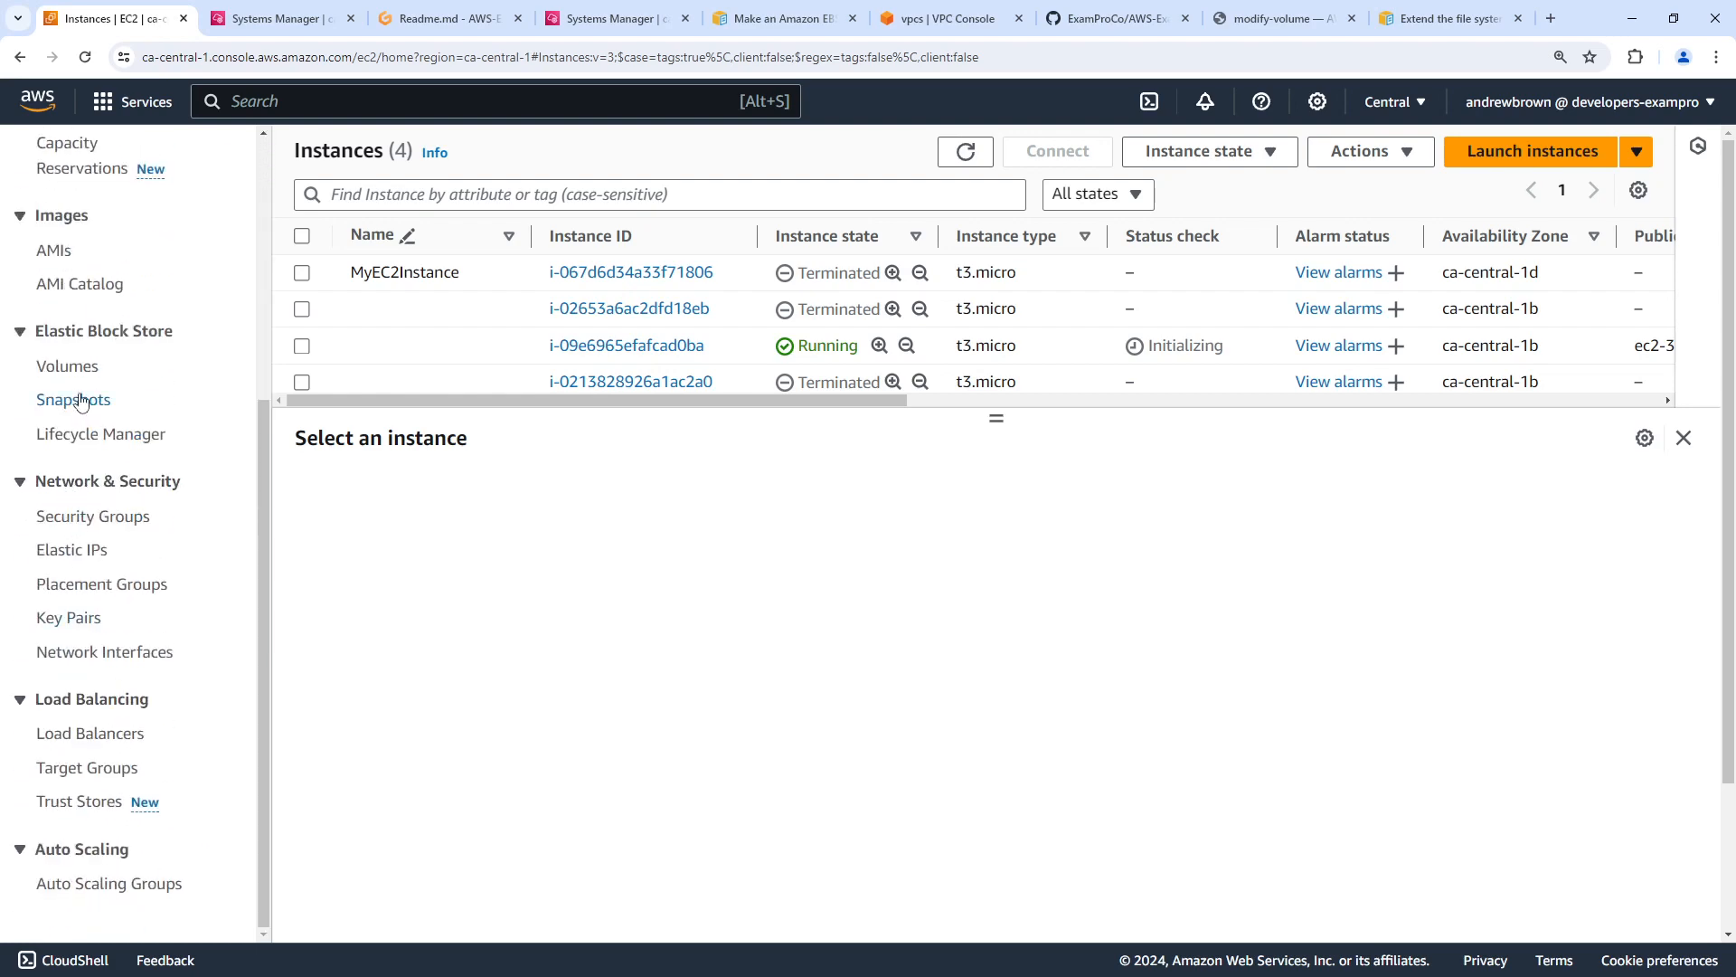
pyautogui.click(68, 367)
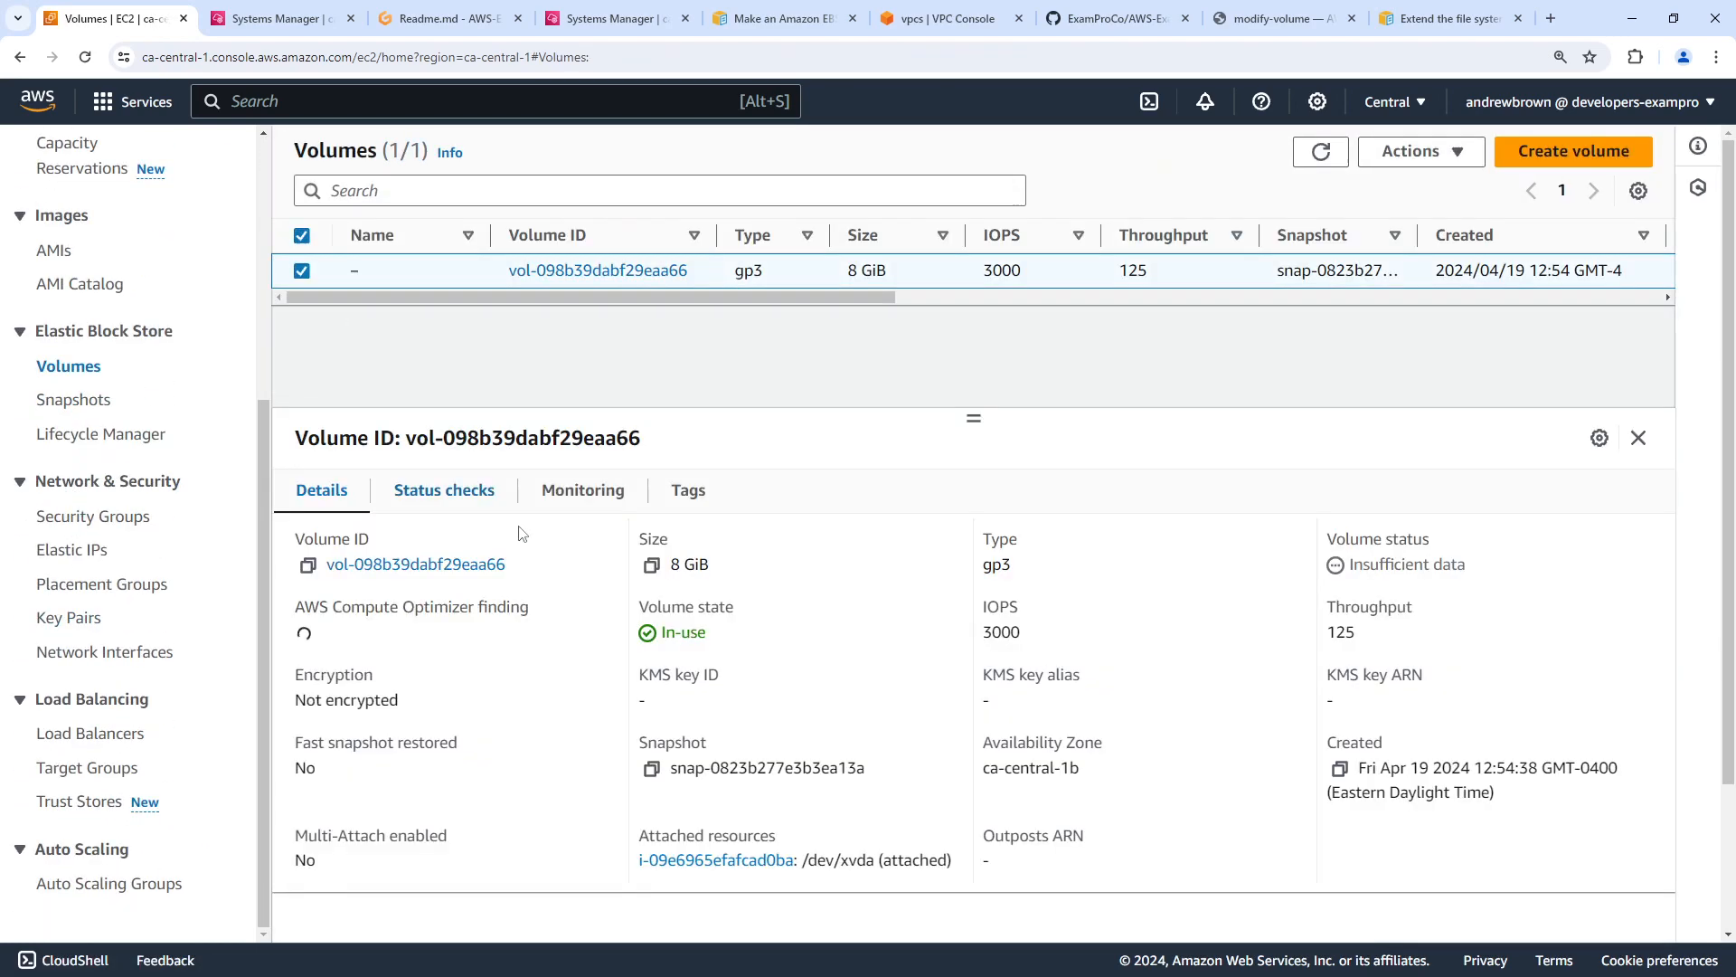
pyautogui.click(307, 565)
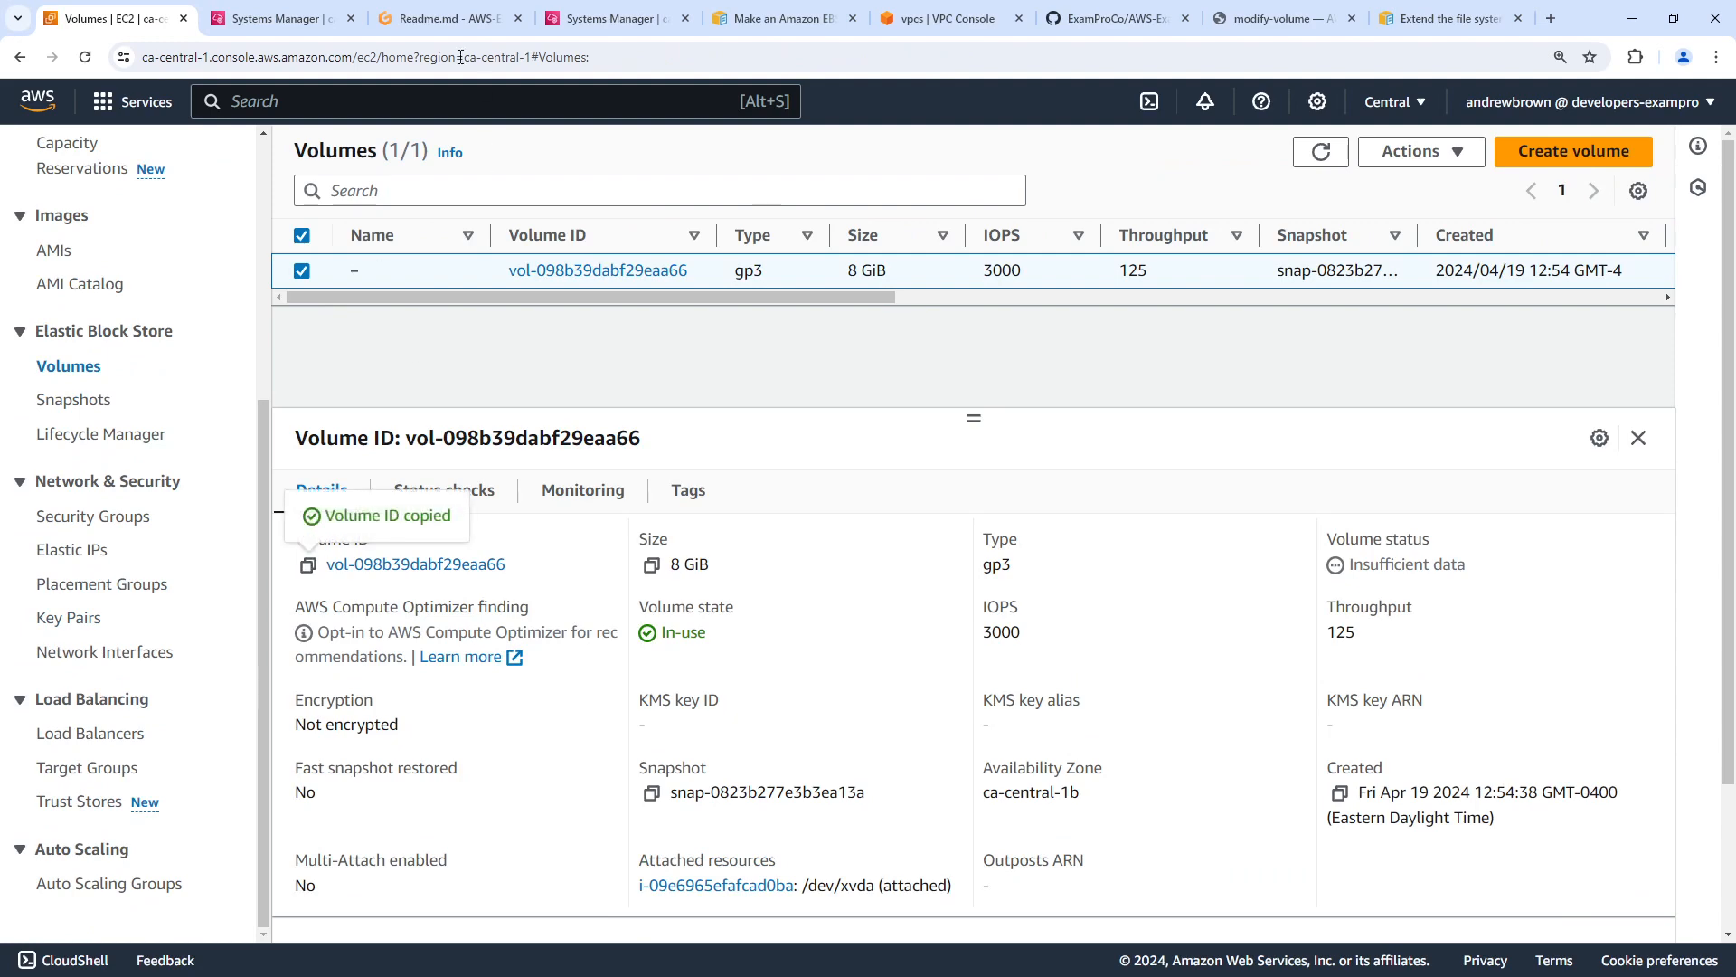
pyautogui.click(443, 18)
pyautogui.moveTo(1040, 215); pyautogui.dragTo(834, 219)
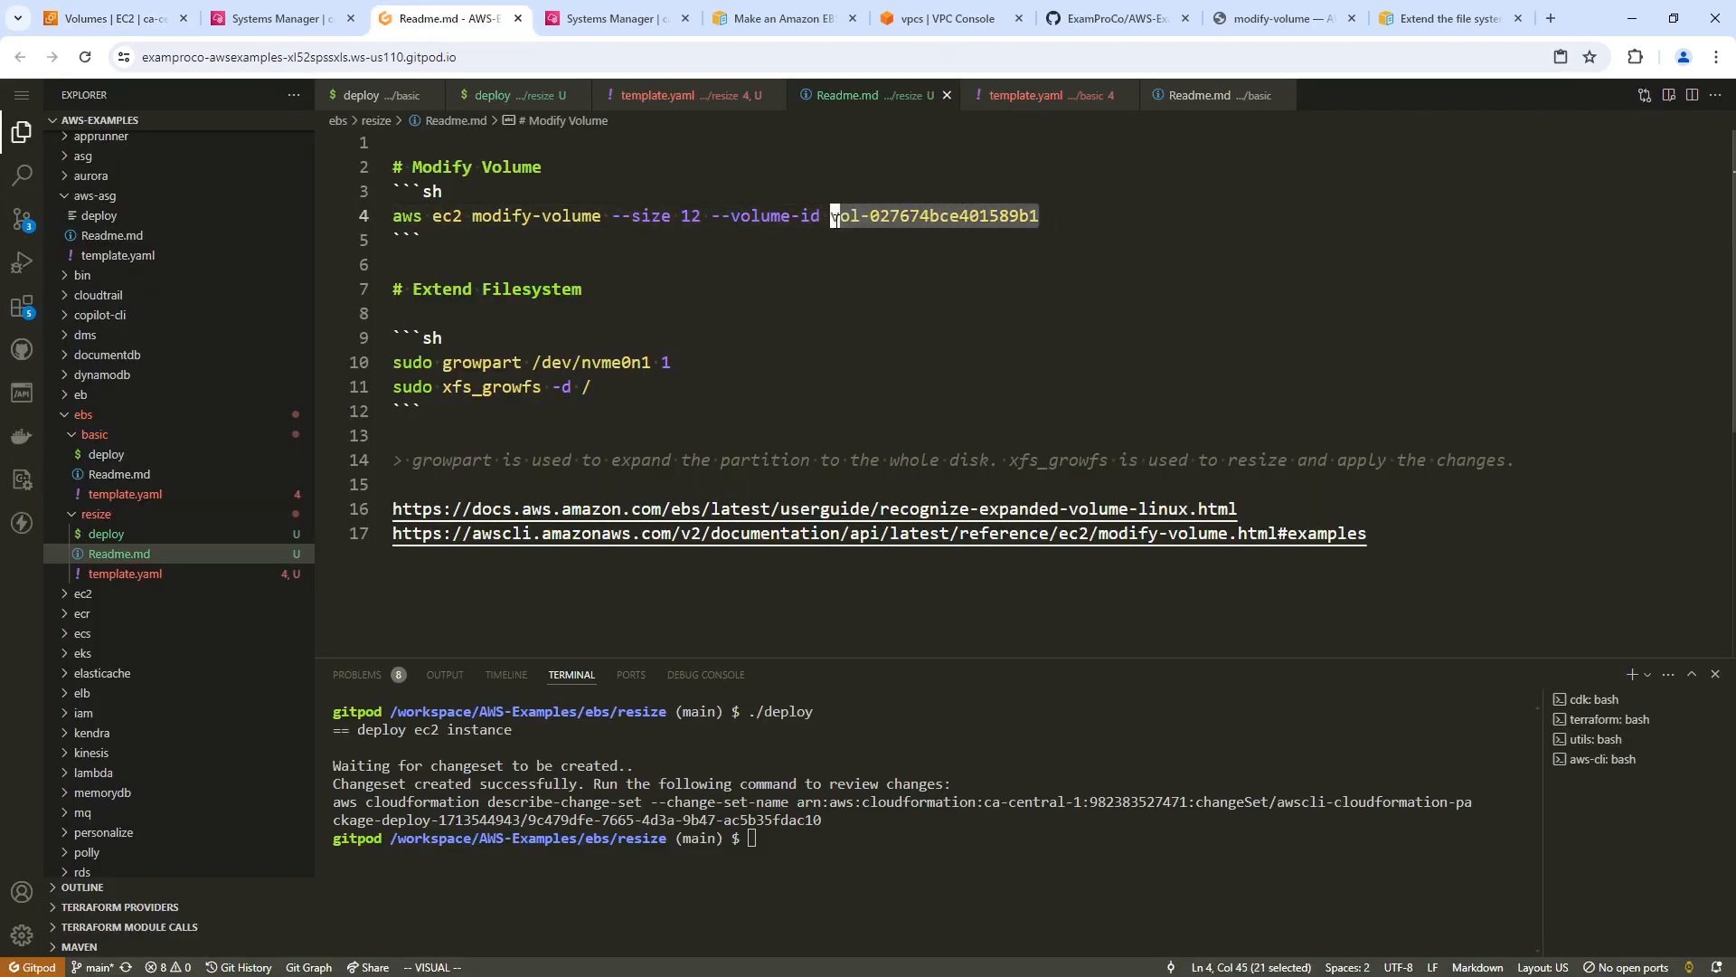
pyautogui.rightClick(834, 219)
pyautogui.click(868, 532)
pyautogui.click(1019, 192)
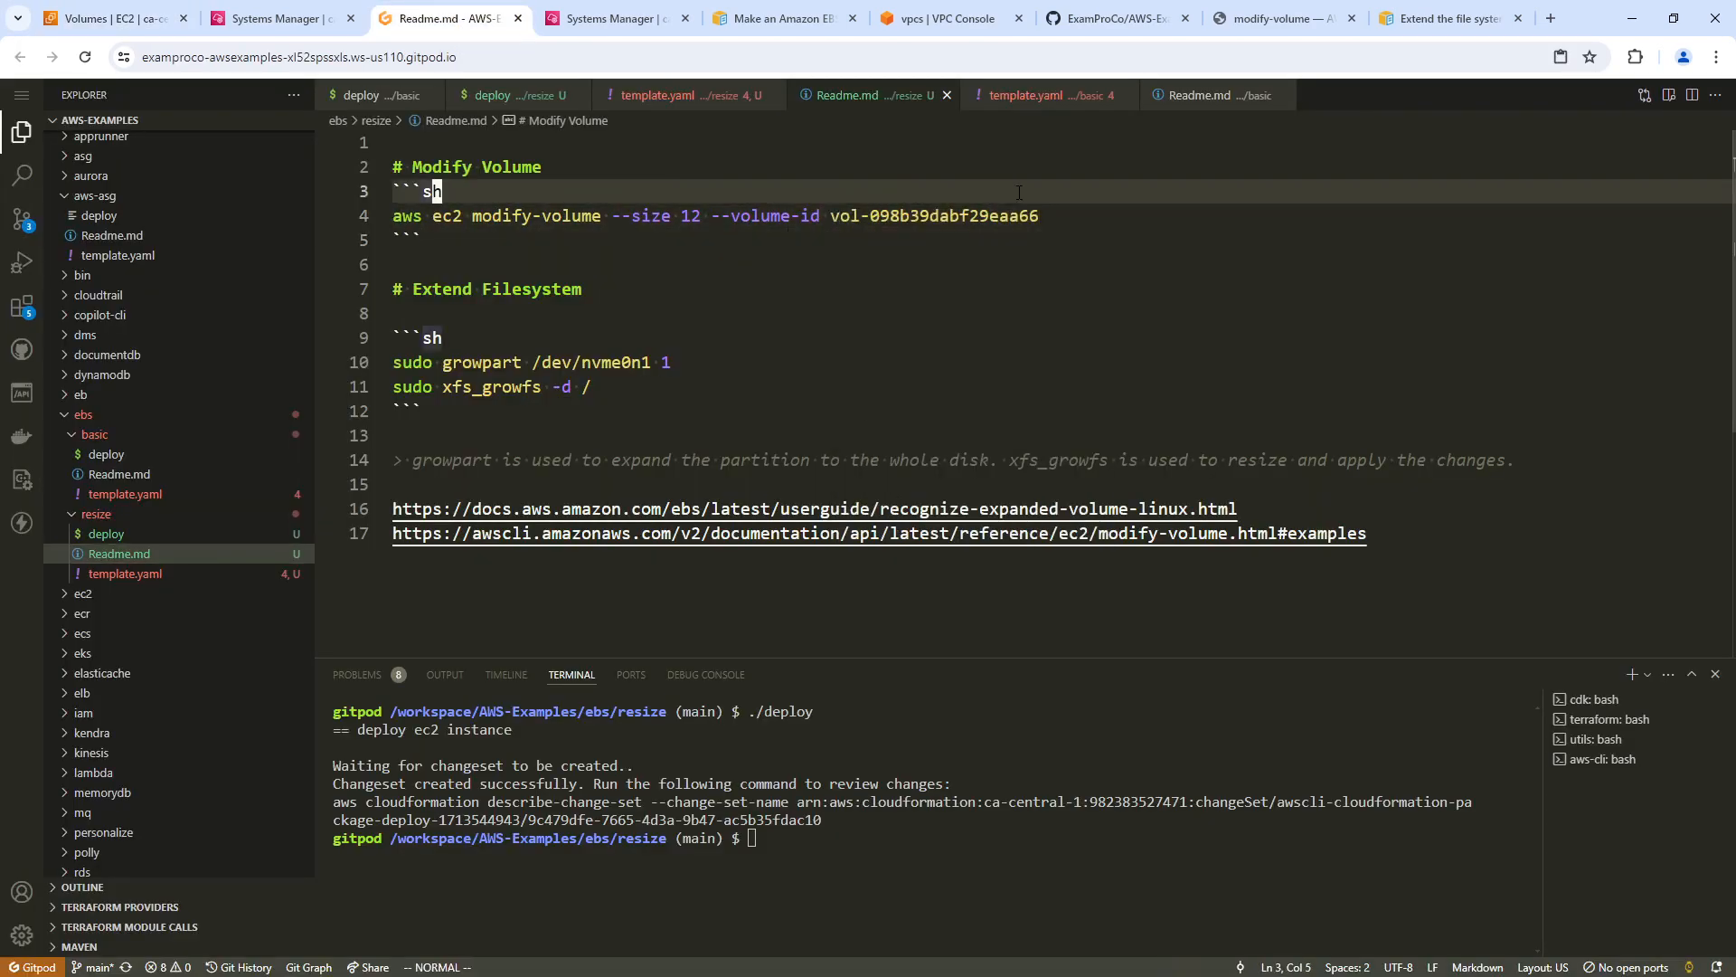
# - Run aws ec2 modify-volume --size 12 --volume-id vol-098b39dabf29eaa66 from the Readme in the terminal and exit the output pager
pyautogui.moveTo(1040, 215); pyautogui.dragTo(244, 220)
pyautogui.rightClick(548, 221)
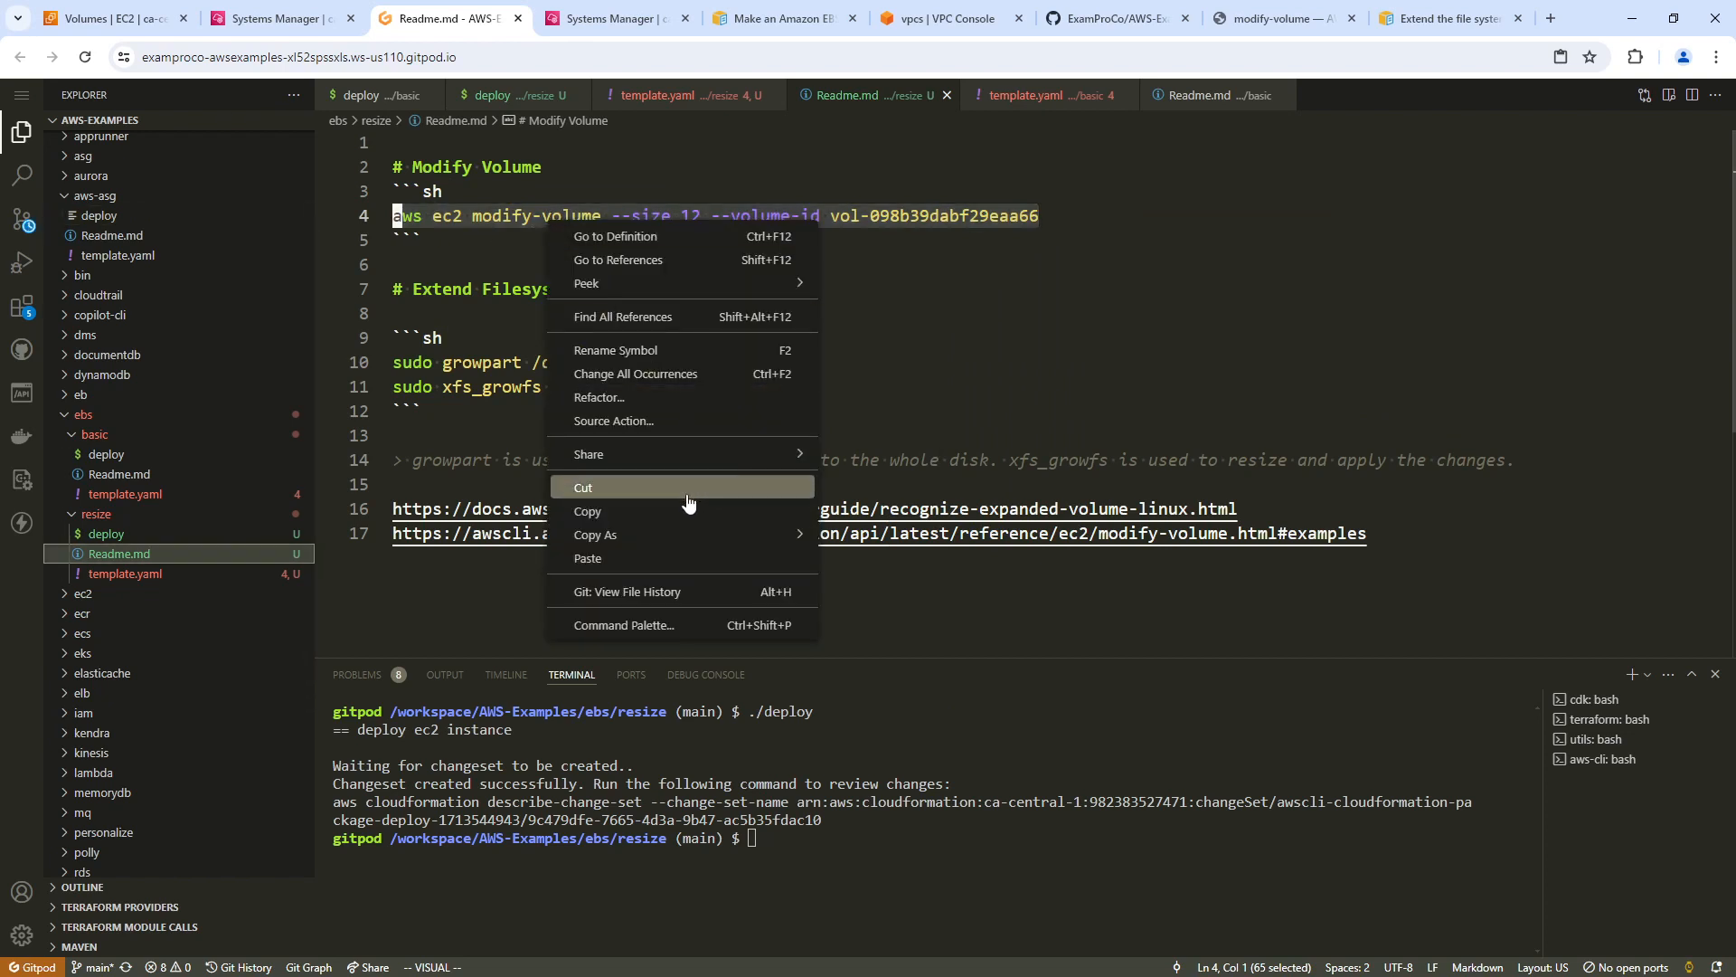
pyautogui.click(687, 512)
pyautogui.click(844, 716)
pyautogui.hotkey('ctrl', 'v')
pyautogui.press('Return')
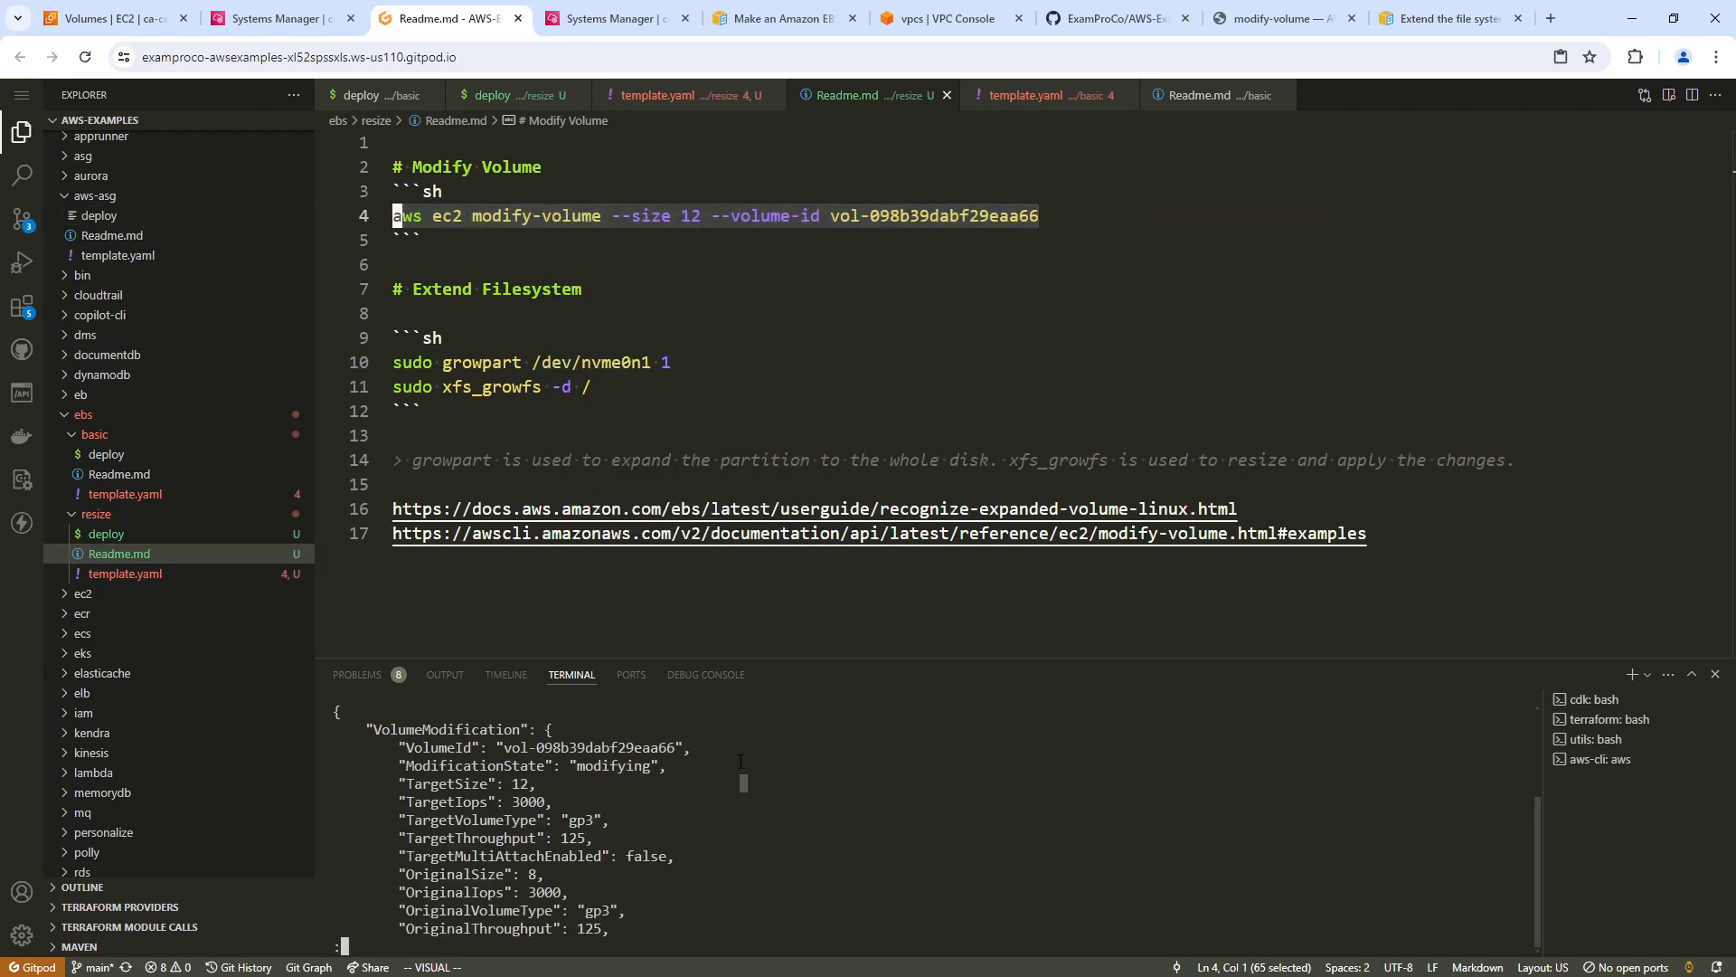
pyautogui.press('q')
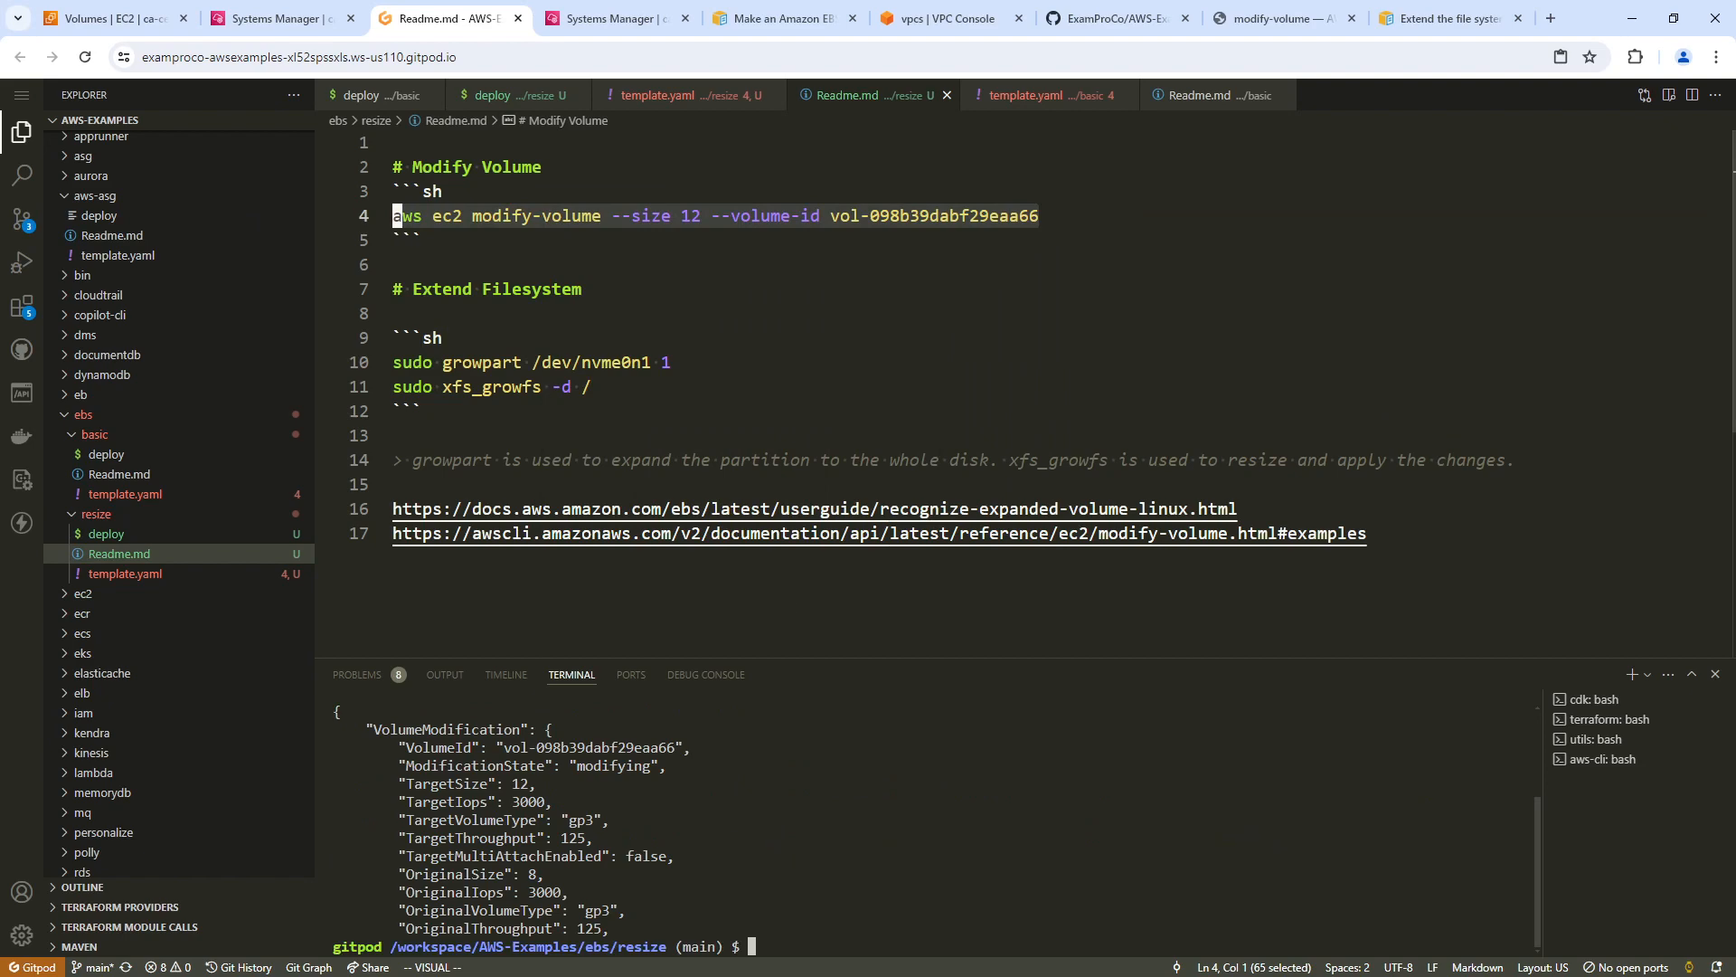
# - Run lsblk in the instance's shell and compare the size of disk nvme0n1 with its root partition
pyautogui.click(162, 27)
pyautogui.click(294, 30)
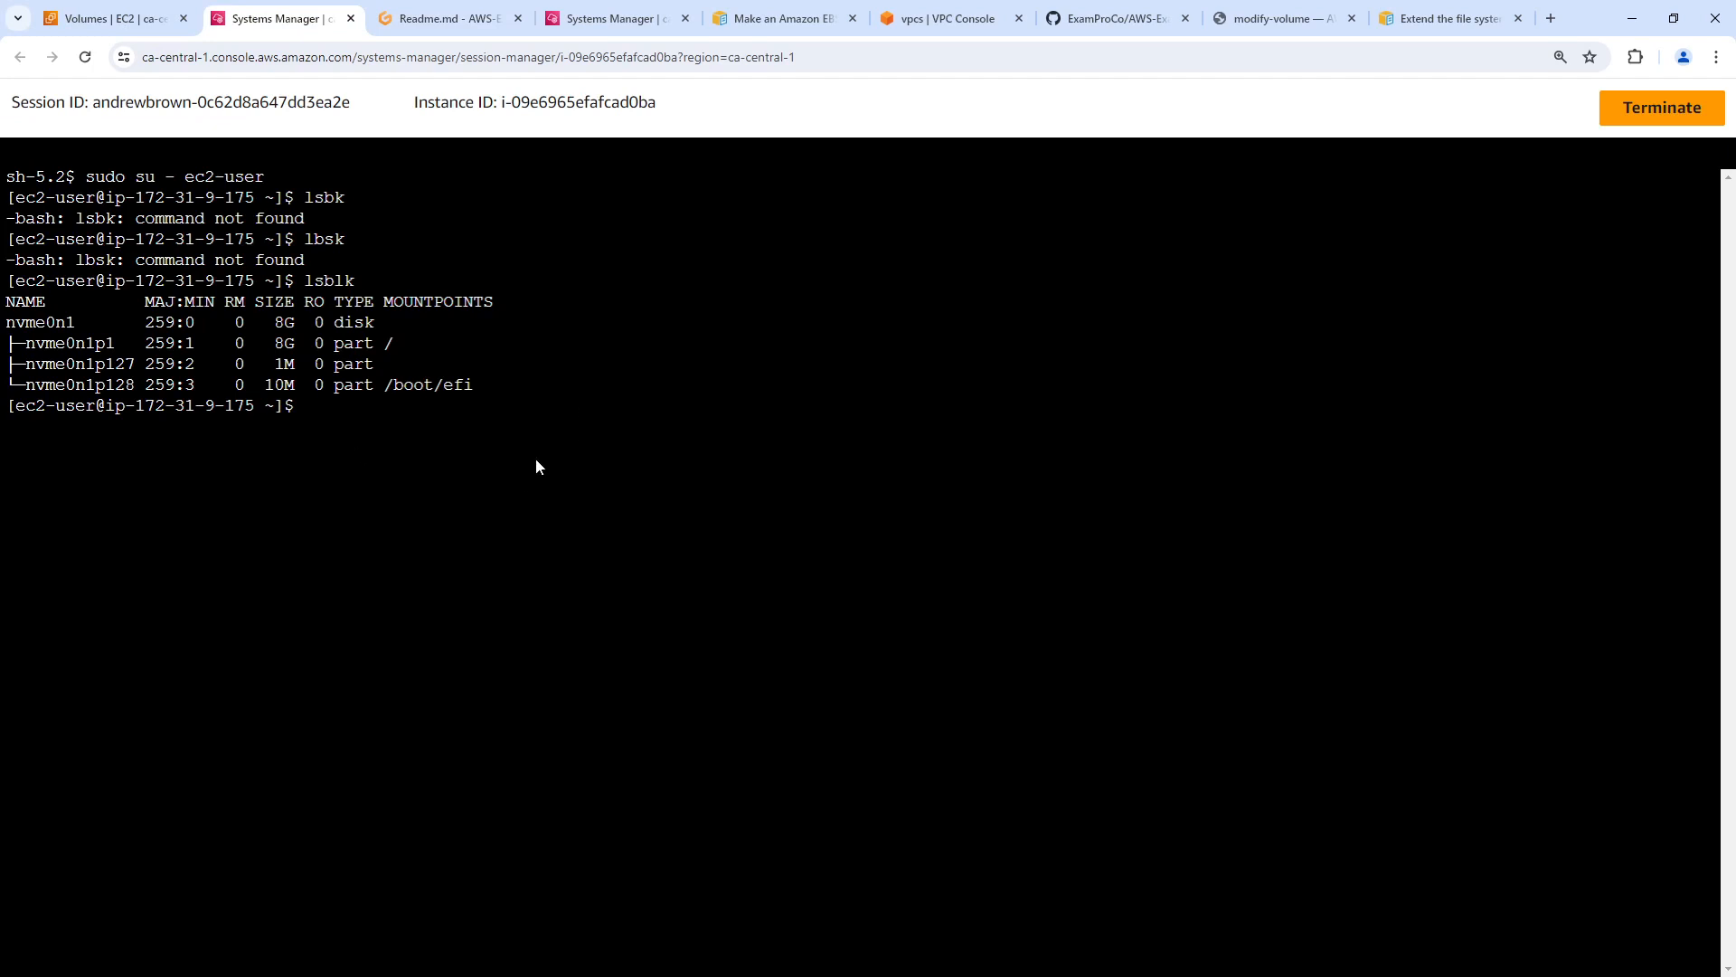
pyautogui.write('lsblk')
pyautogui.press('Return')
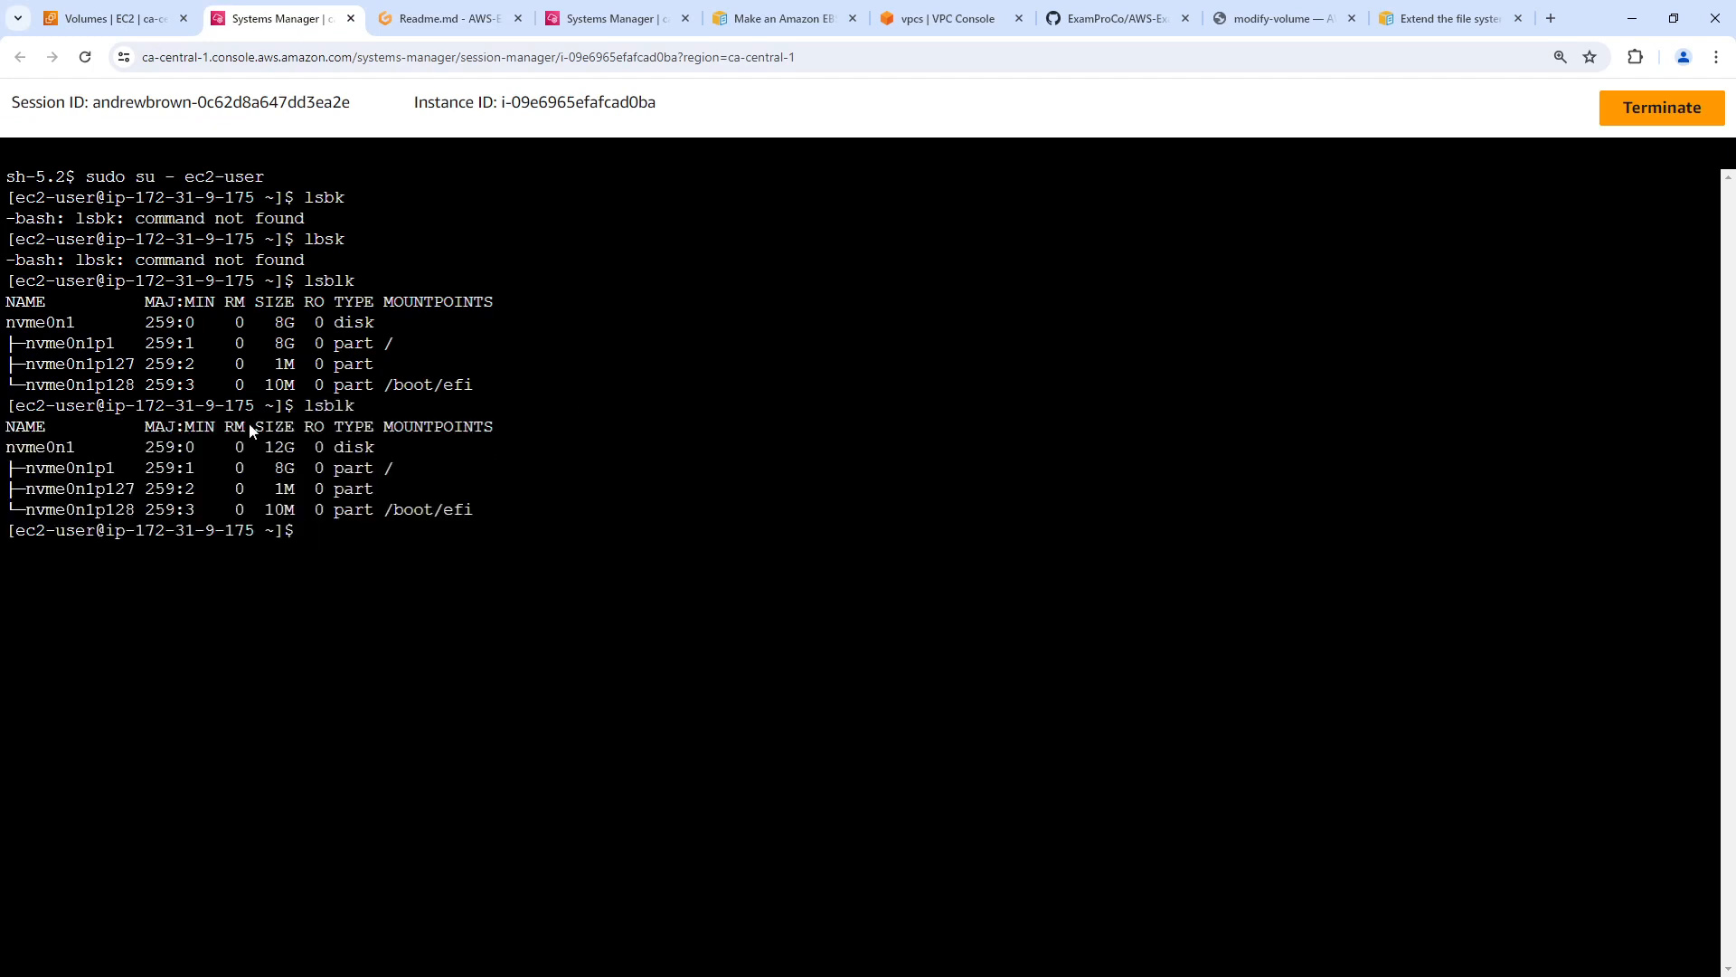
pyautogui.moveTo(254, 443); pyautogui.dragTo(295, 448)
pyautogui.click(400, 440)
pyautogui.moveTo(446, 464); pyautogui.dragTo(7, 467)
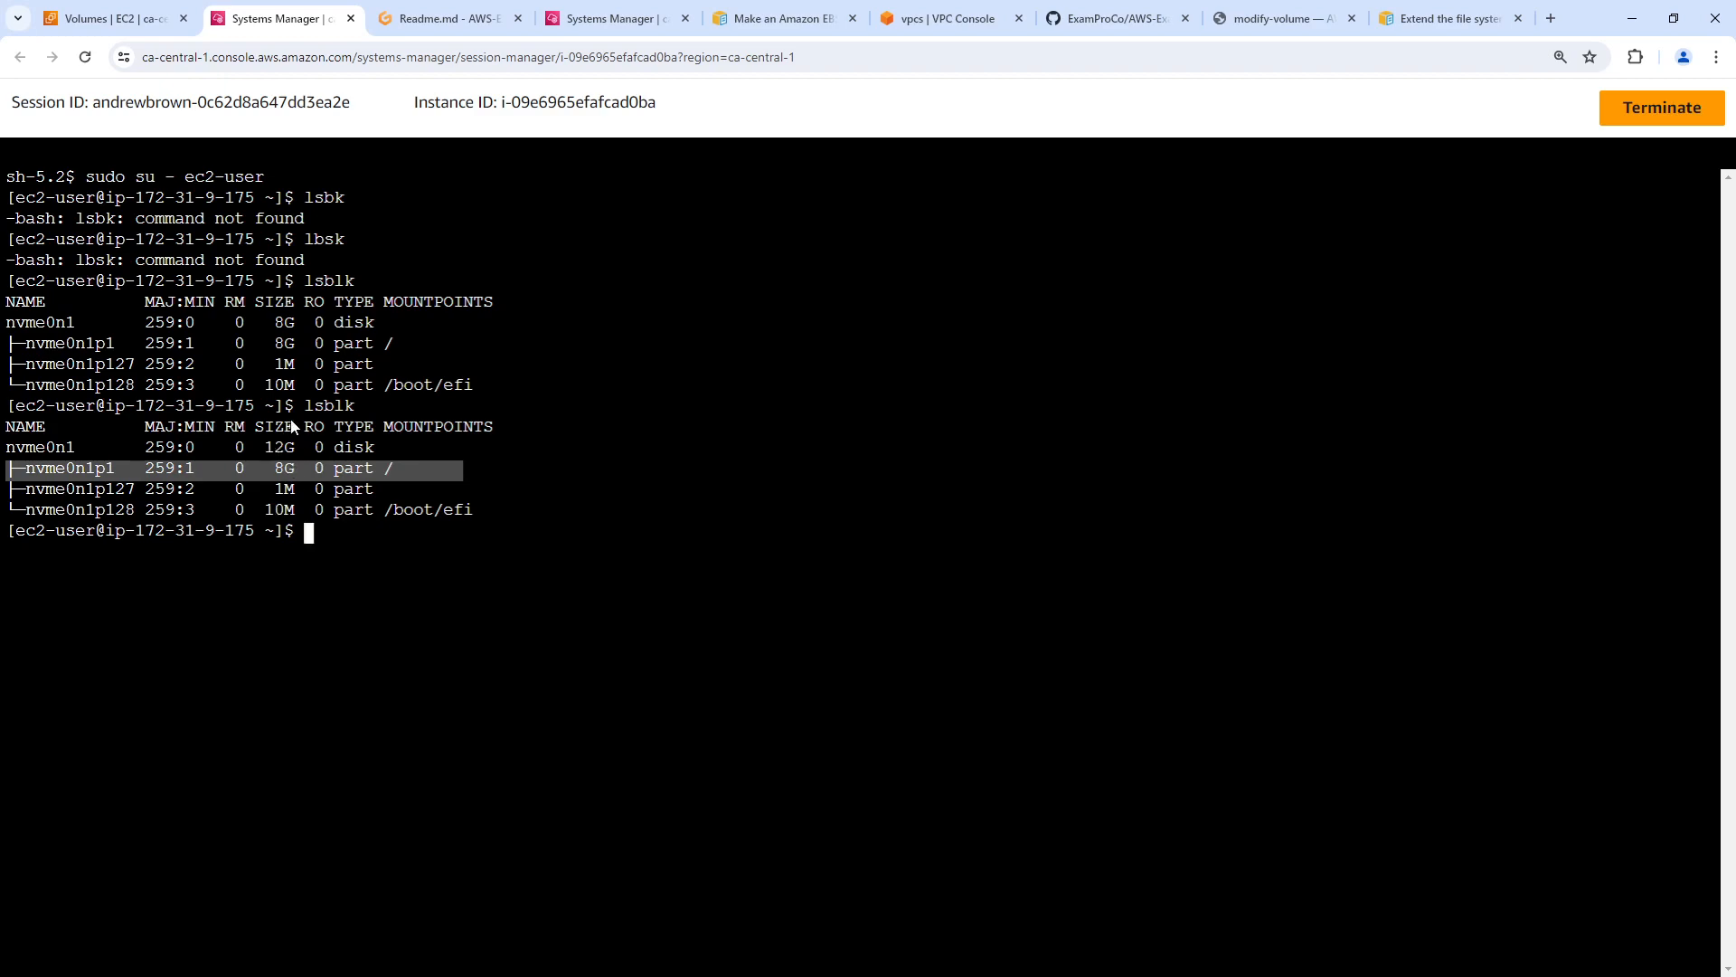
pyautogui.click(657, 354)
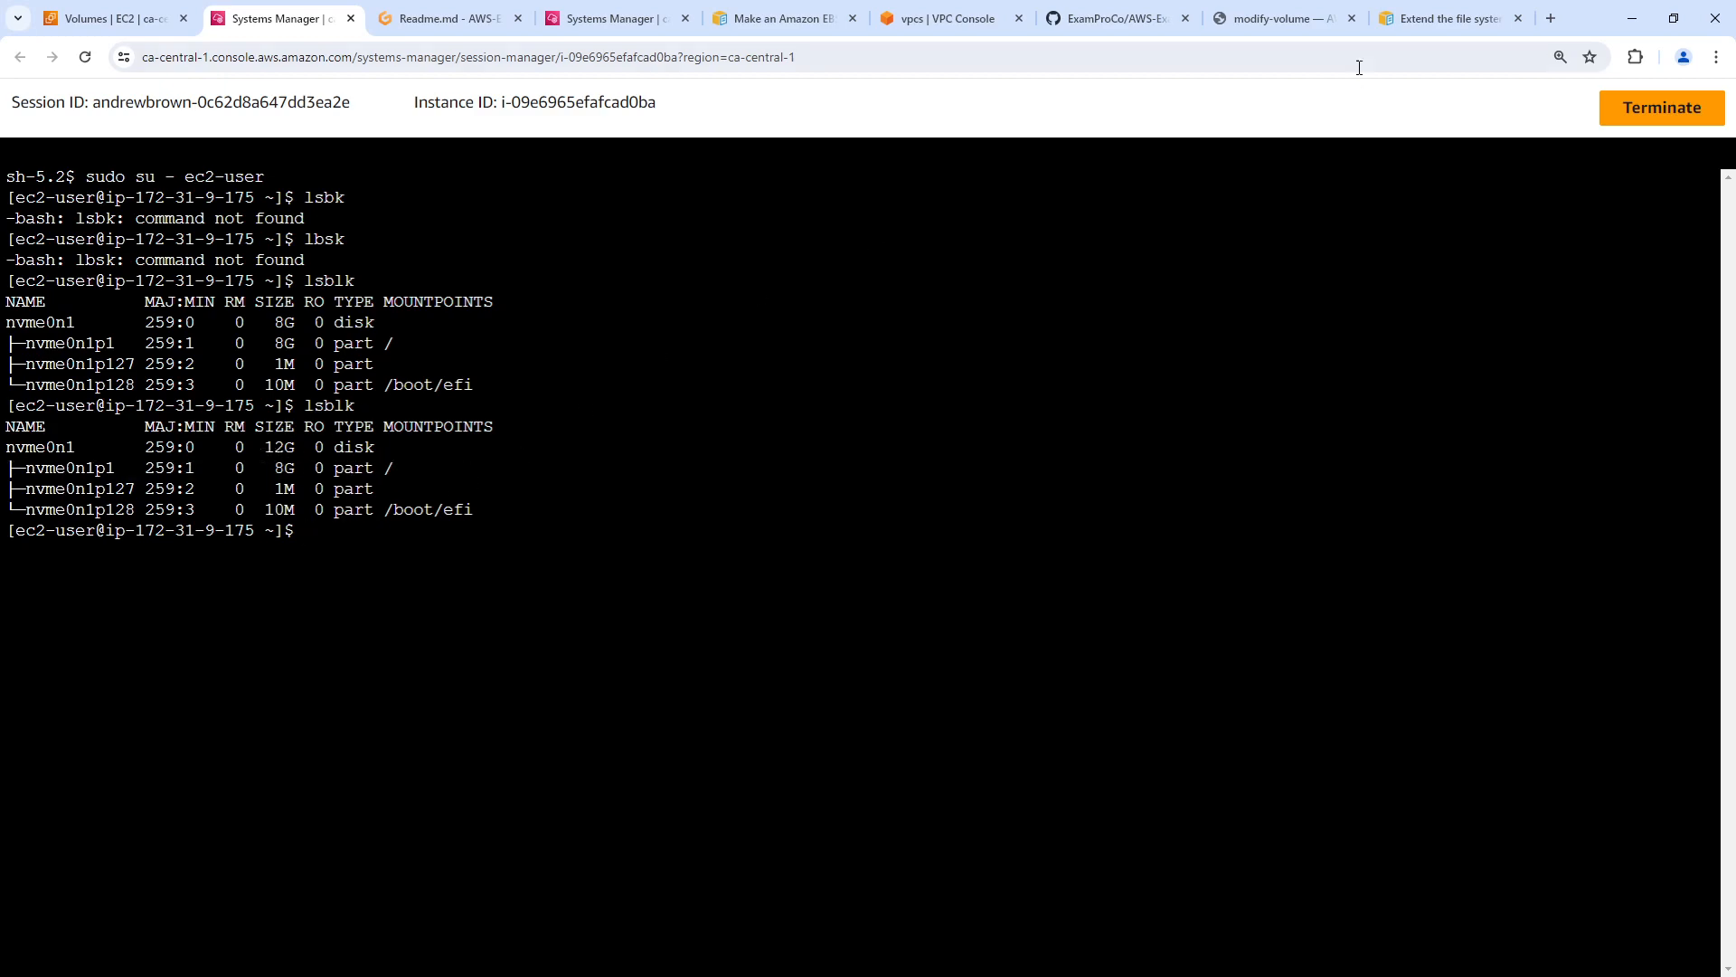
# - Examine the growpart and xfs_growfs instructions for Nitro instances in the EBS guide on extending the file system
pyautogui.click(1446, 18)
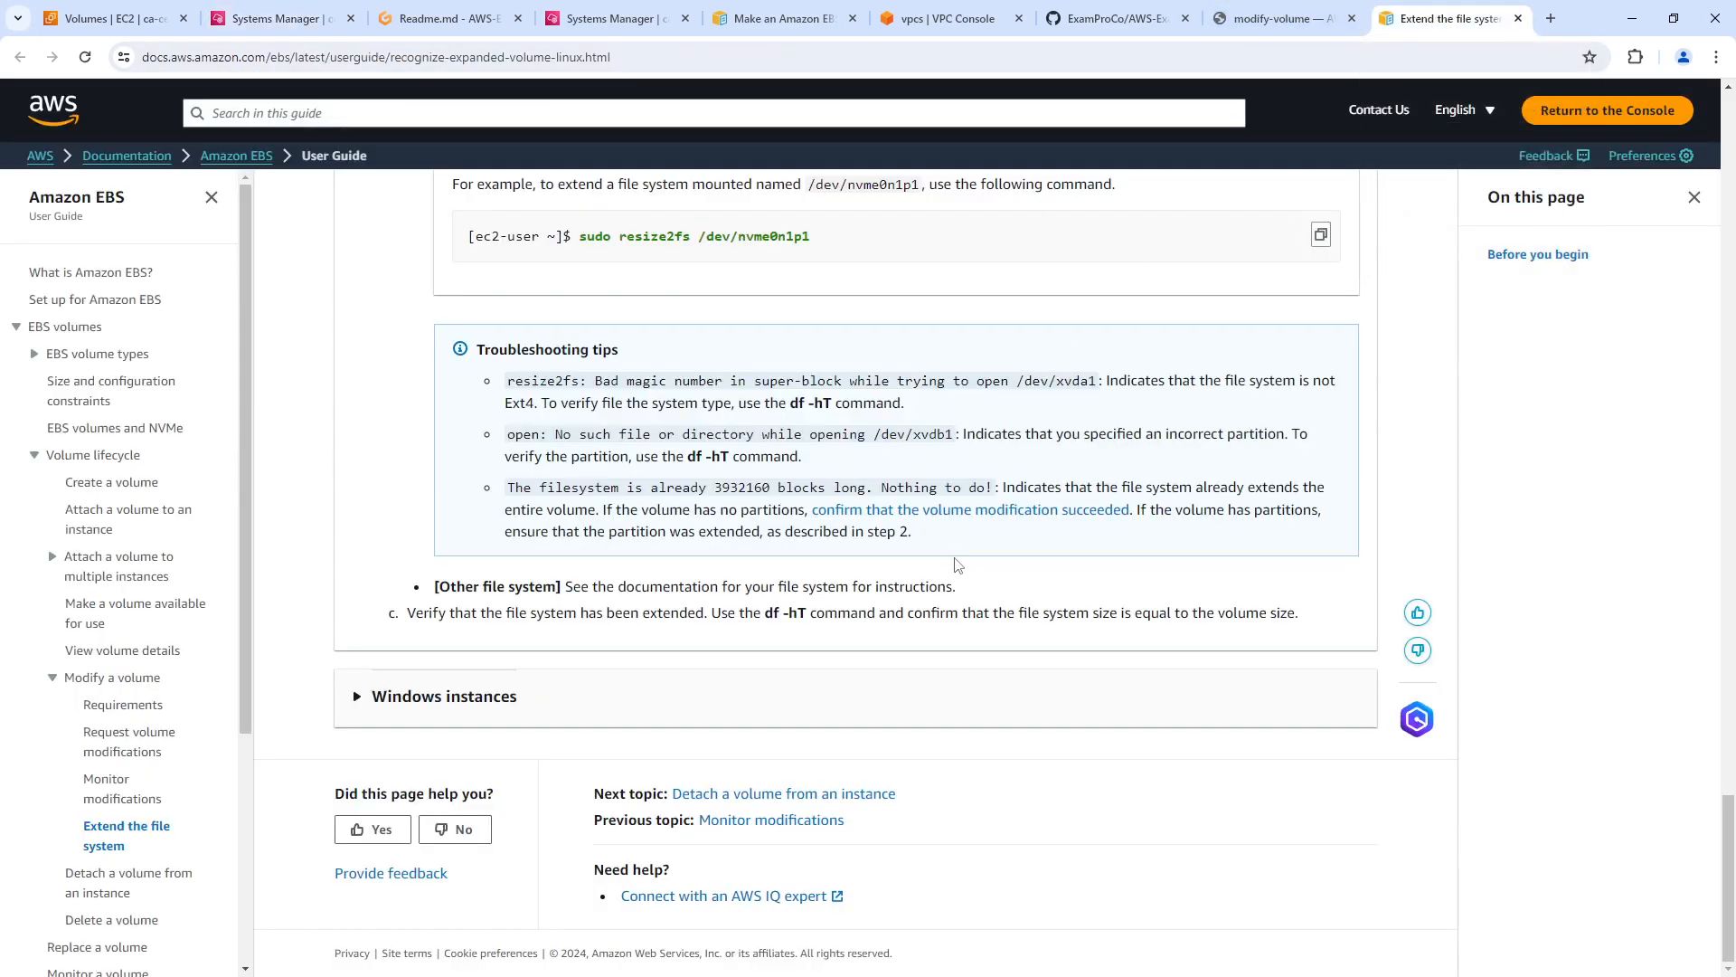
pyautogui.scroll(15, 1033, 469)
pyautogui.scroll(13, 1034, 470)
pyautogui.scroll(-8, 1001, 522)
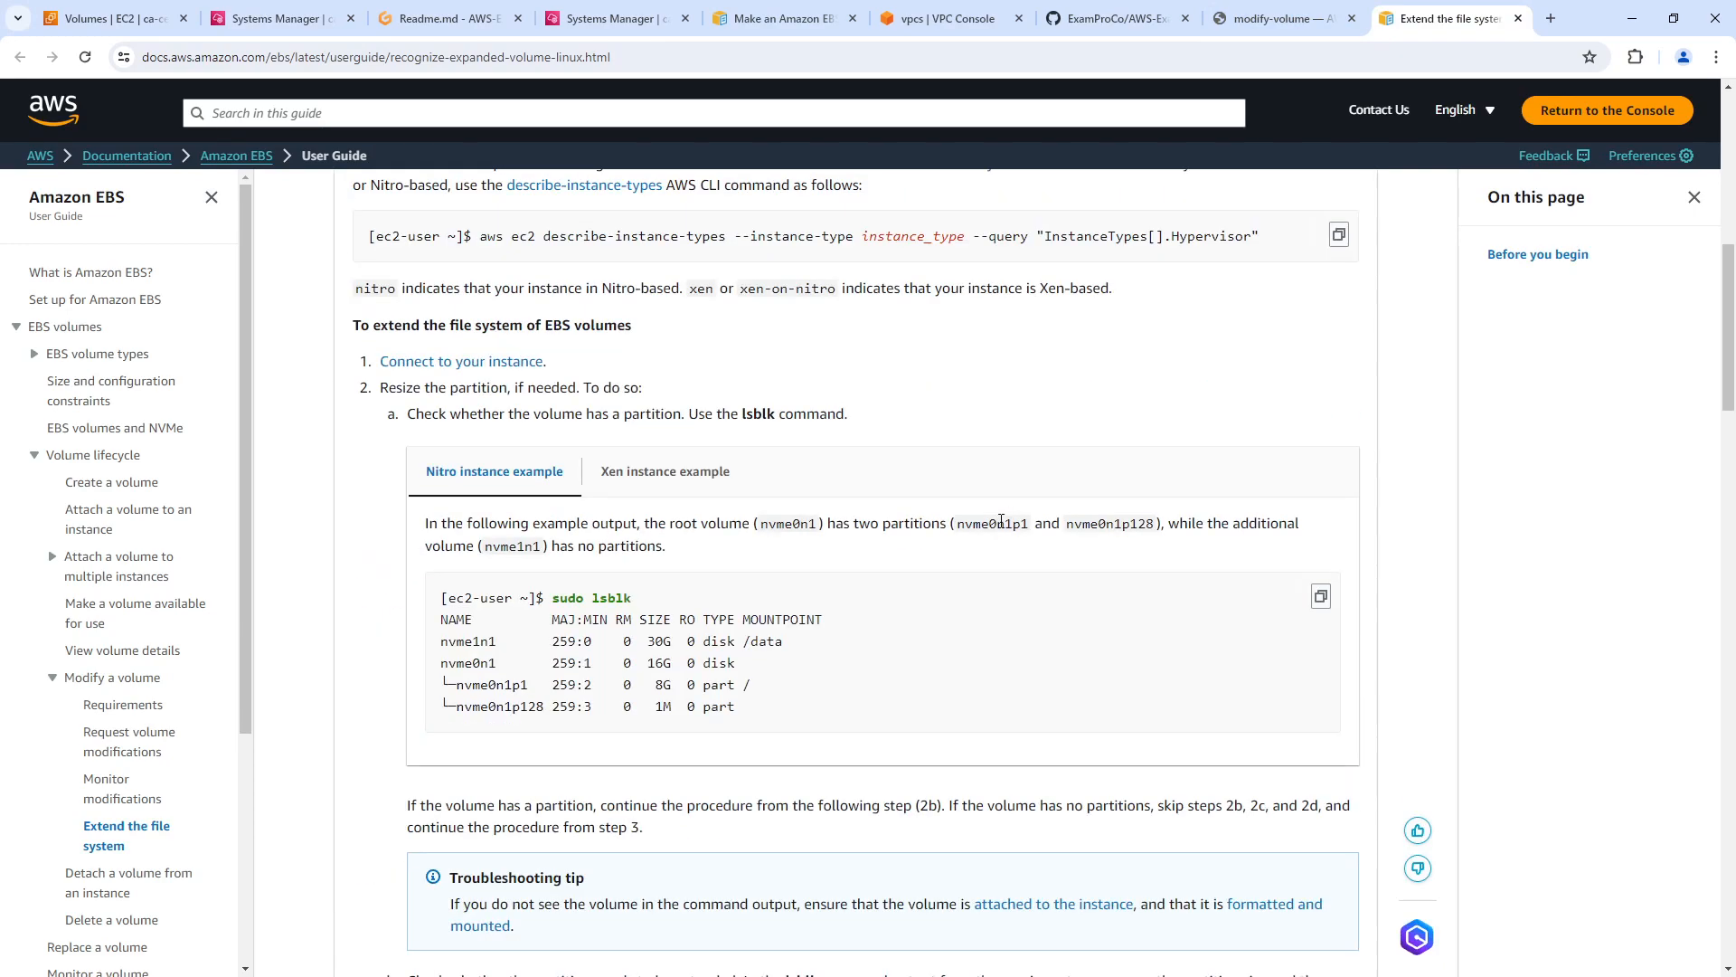
pyautogui.scroll(-8, 1002, 513)
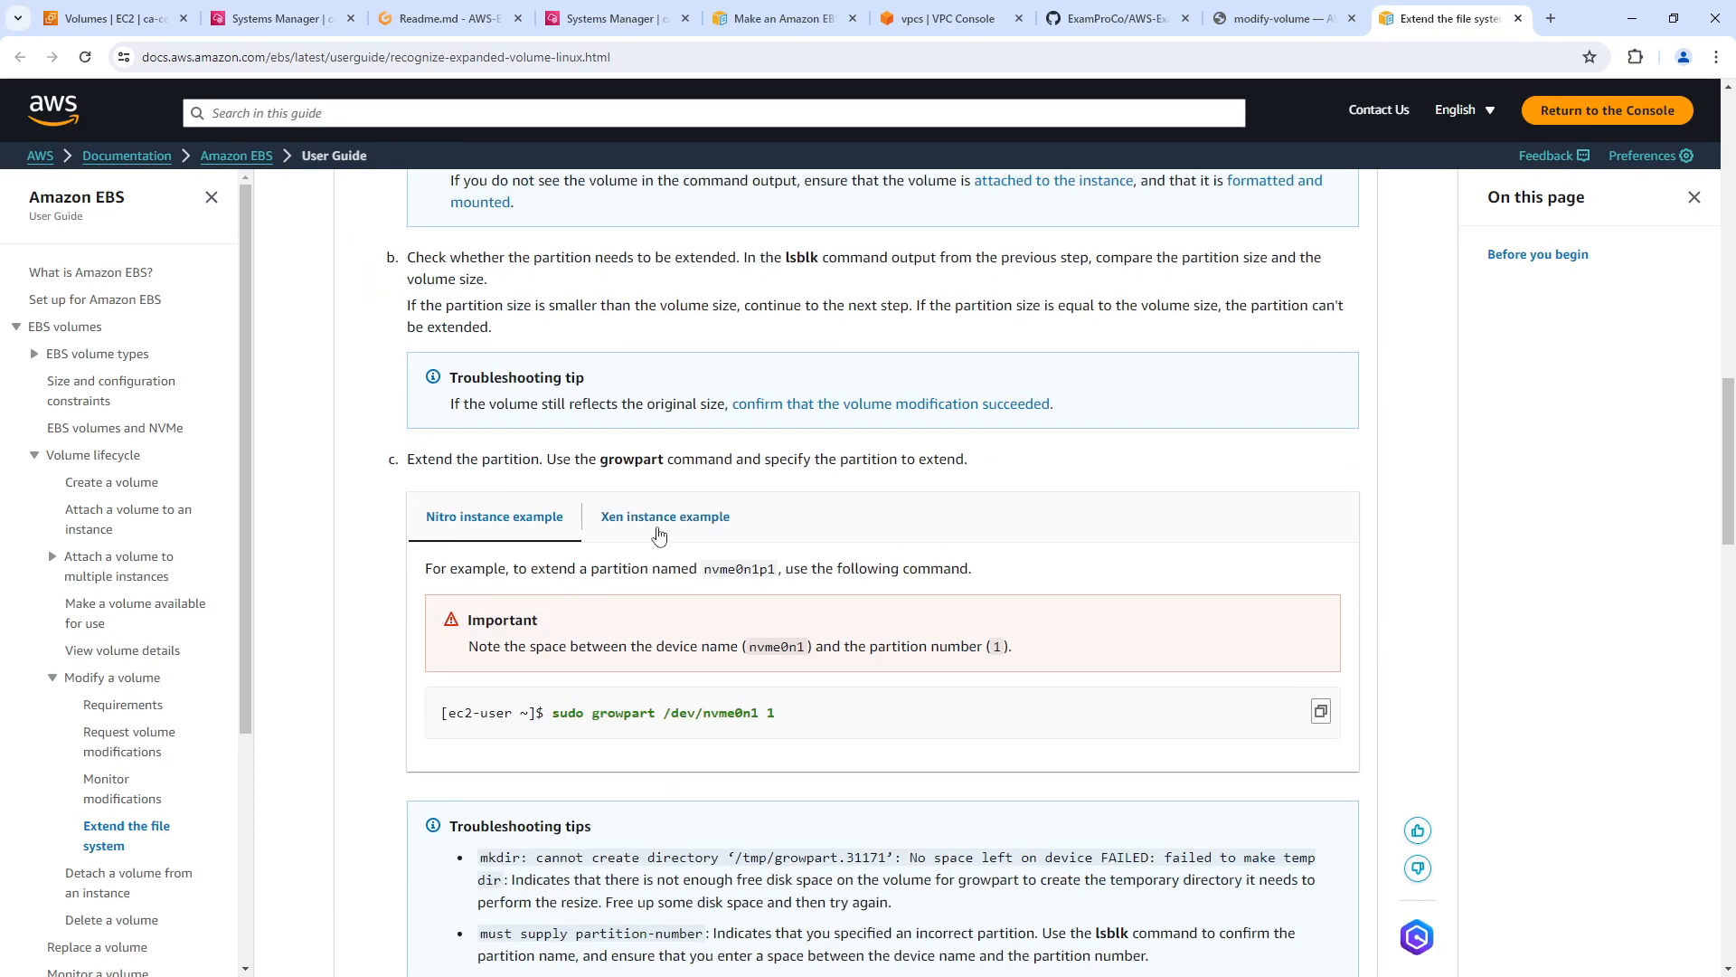
pyautogui.click(657, 529)
pyautogui.click(517, 527)
pyautogui.scroll(-7, 579, 592)
pyautogui.scroll(7, 581, 594)
pyautogui.click(690, 529)
pyautogui.click(516, 531)
pyautogui.scroll(-7, 936, 638)
pyautogui.scroll(-5, 873, 562)
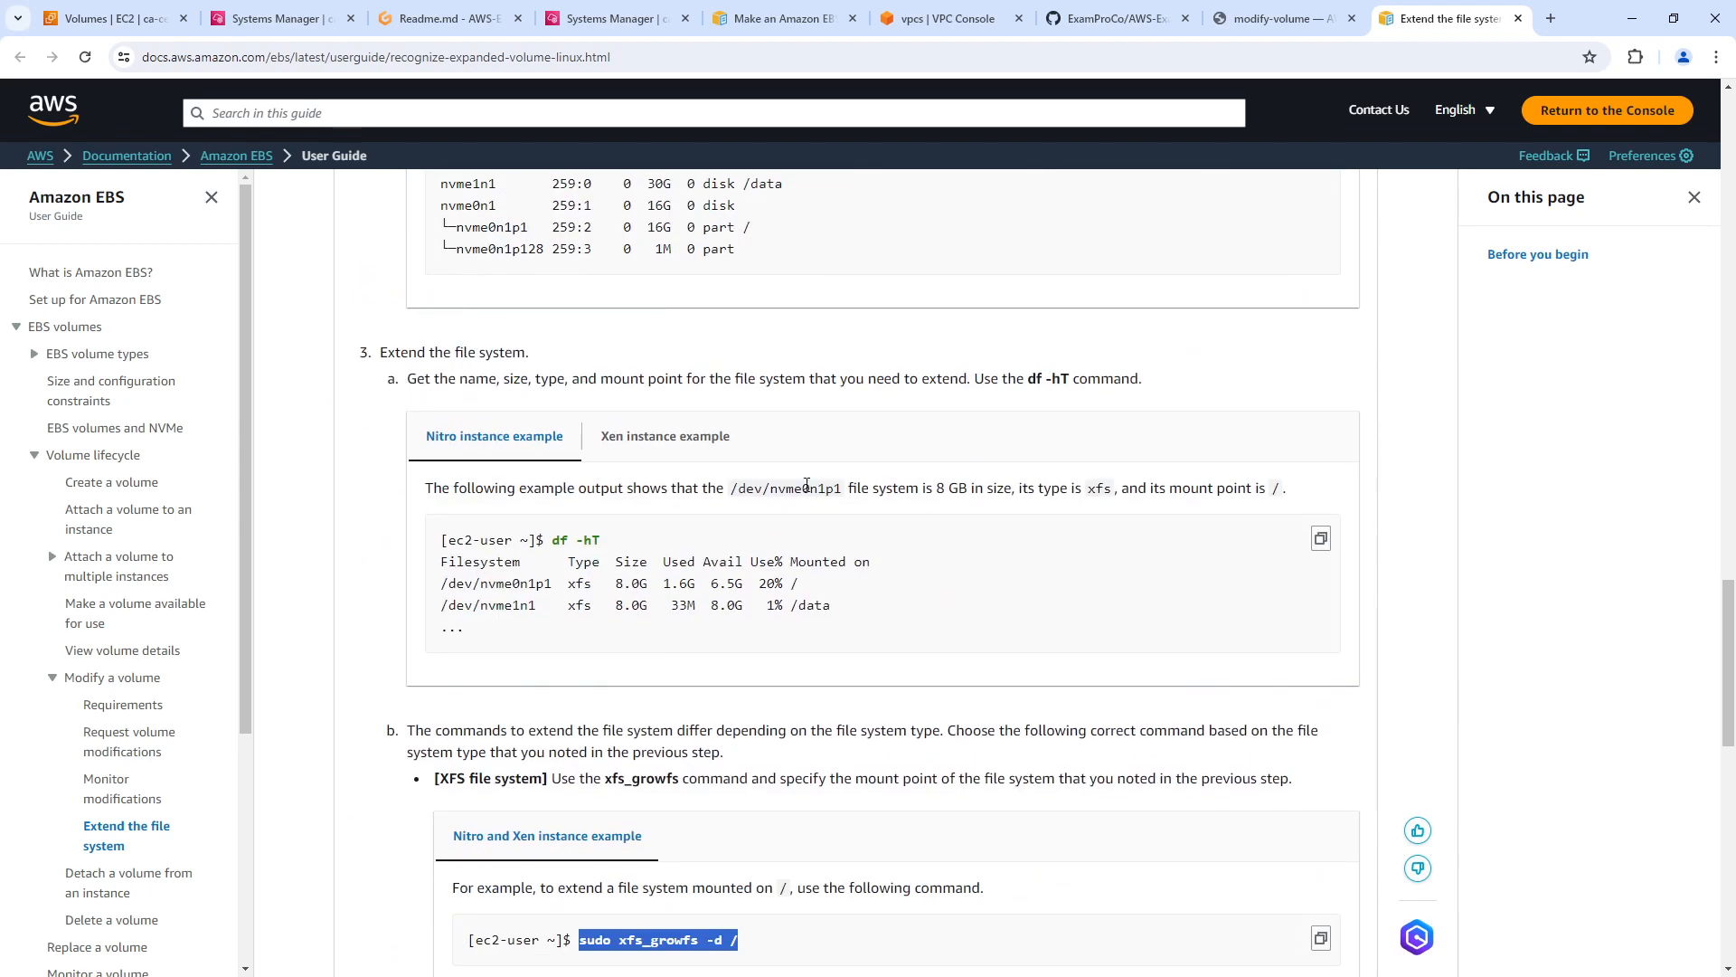
pyautogui.scroll(-4, 740, 507)
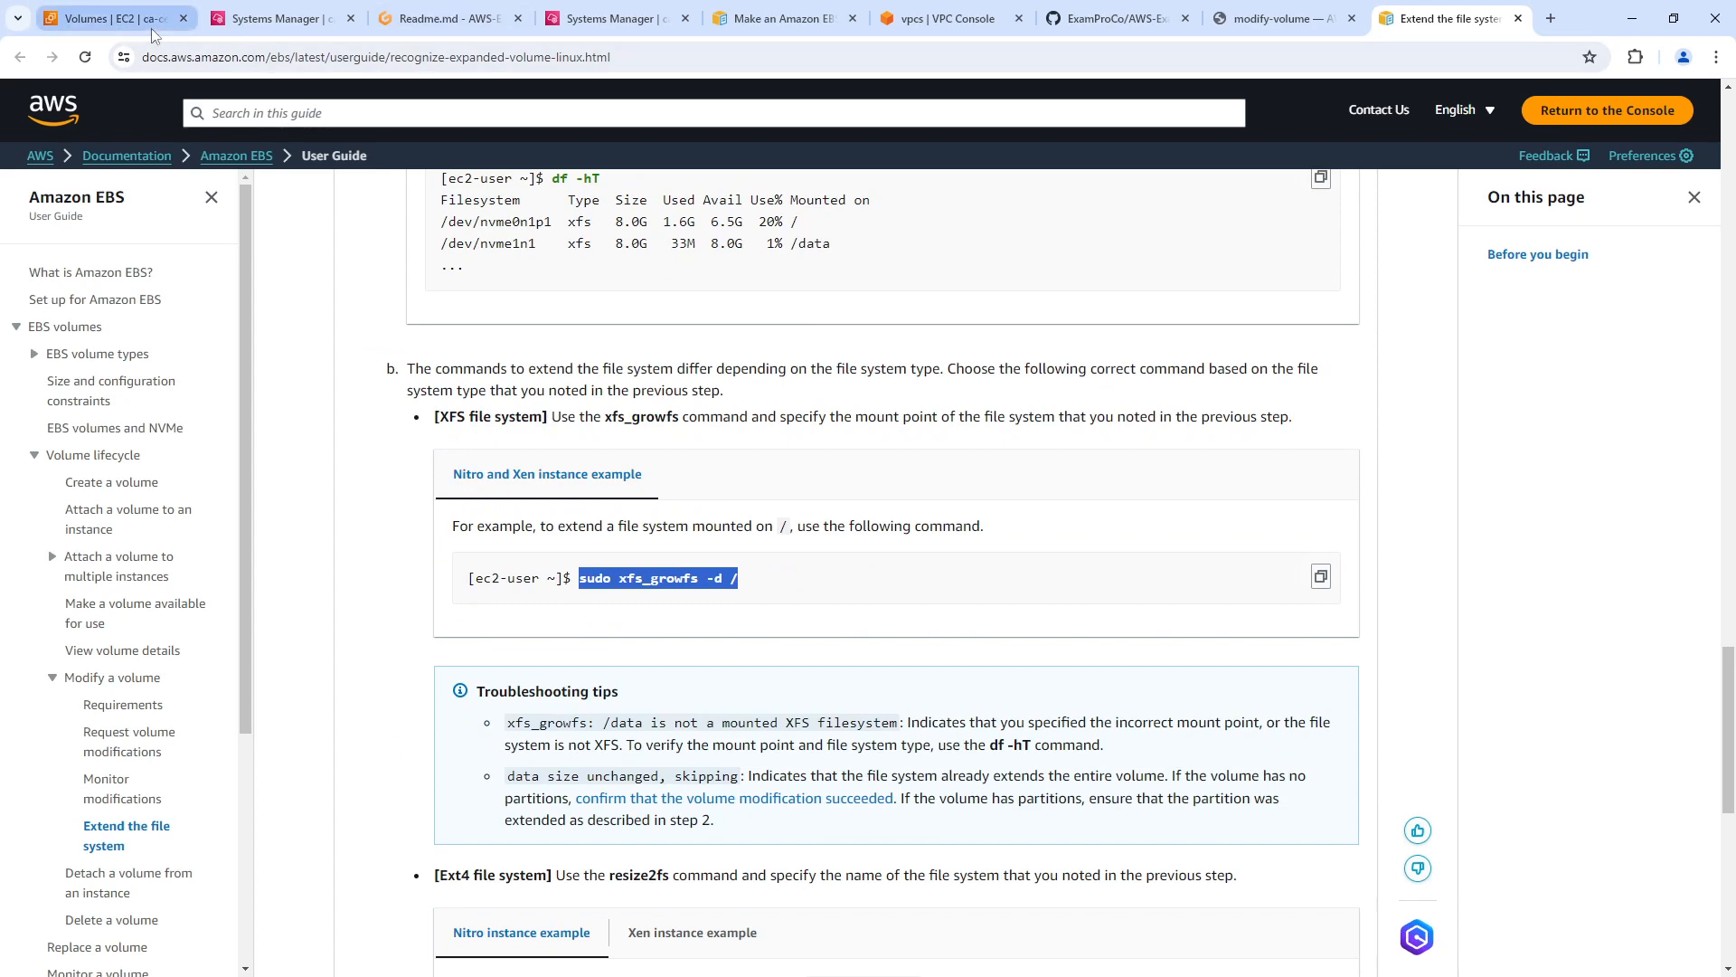
# - Review the Readme's growpart and xfs_growfs commands and check their device name against the instance's lsblk listing
pyautogui.click(452, 18)
pyautogui.click(633, 313)
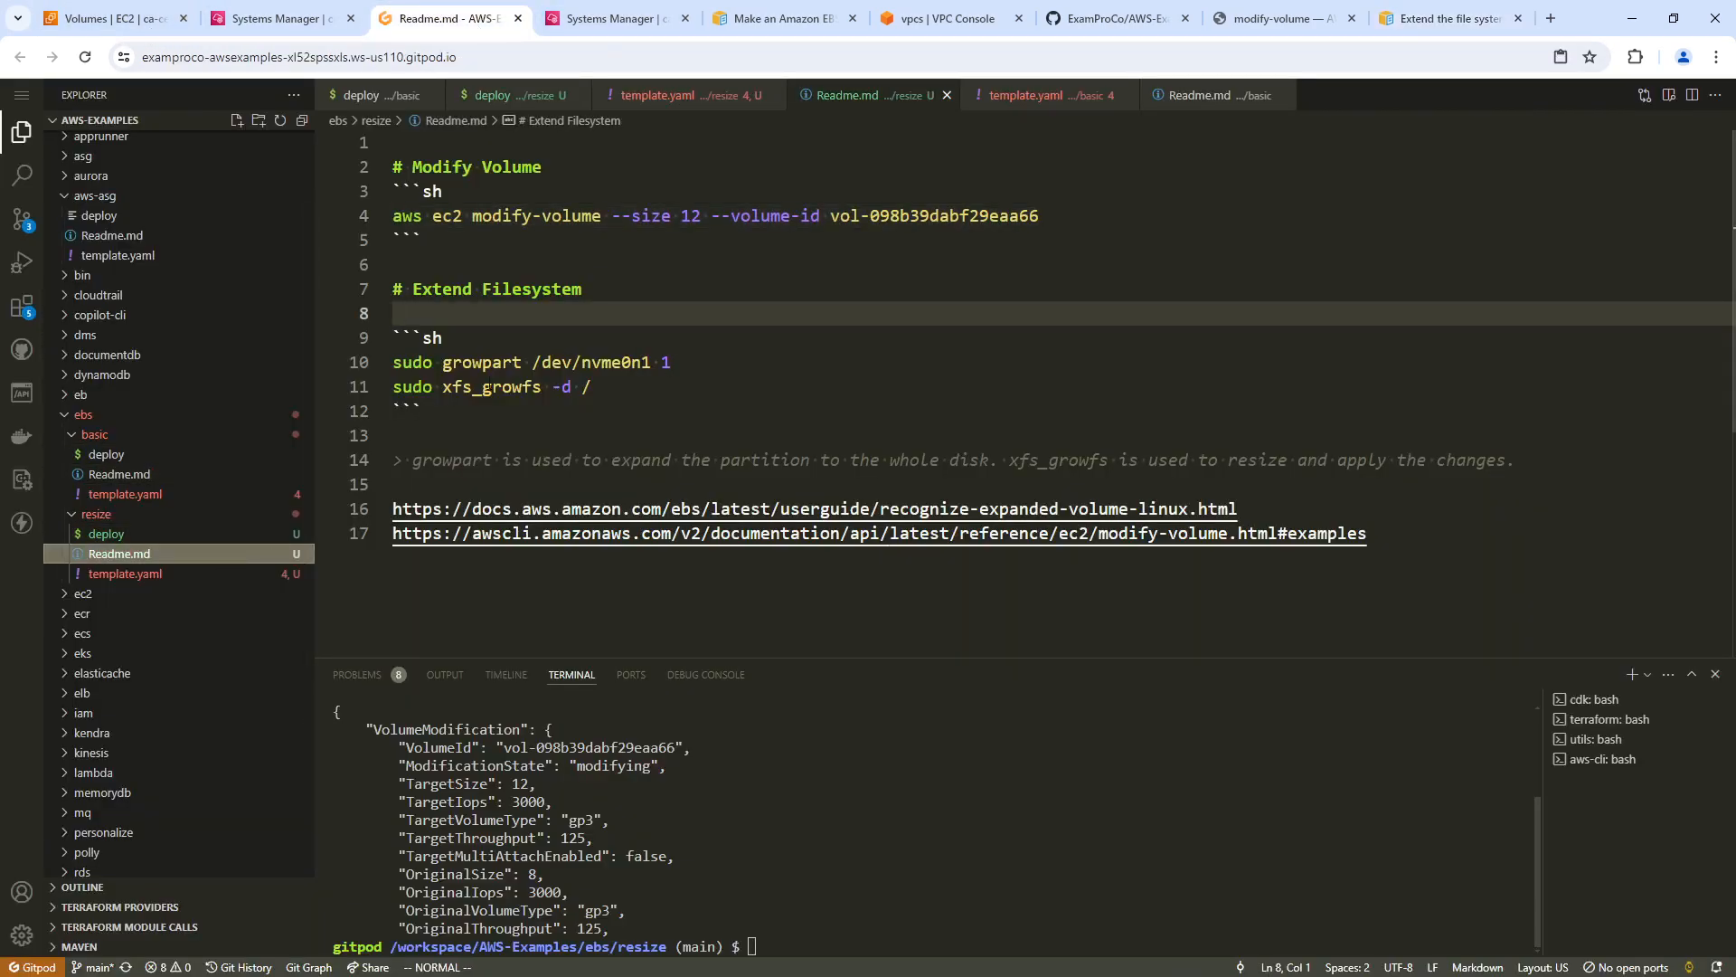
pyautogui.moveTo(425, 364); pyautogui.dragTo(702, 362)
pyautogui.moveTo(443, 387); pyautogui.dragTo(625, 398)
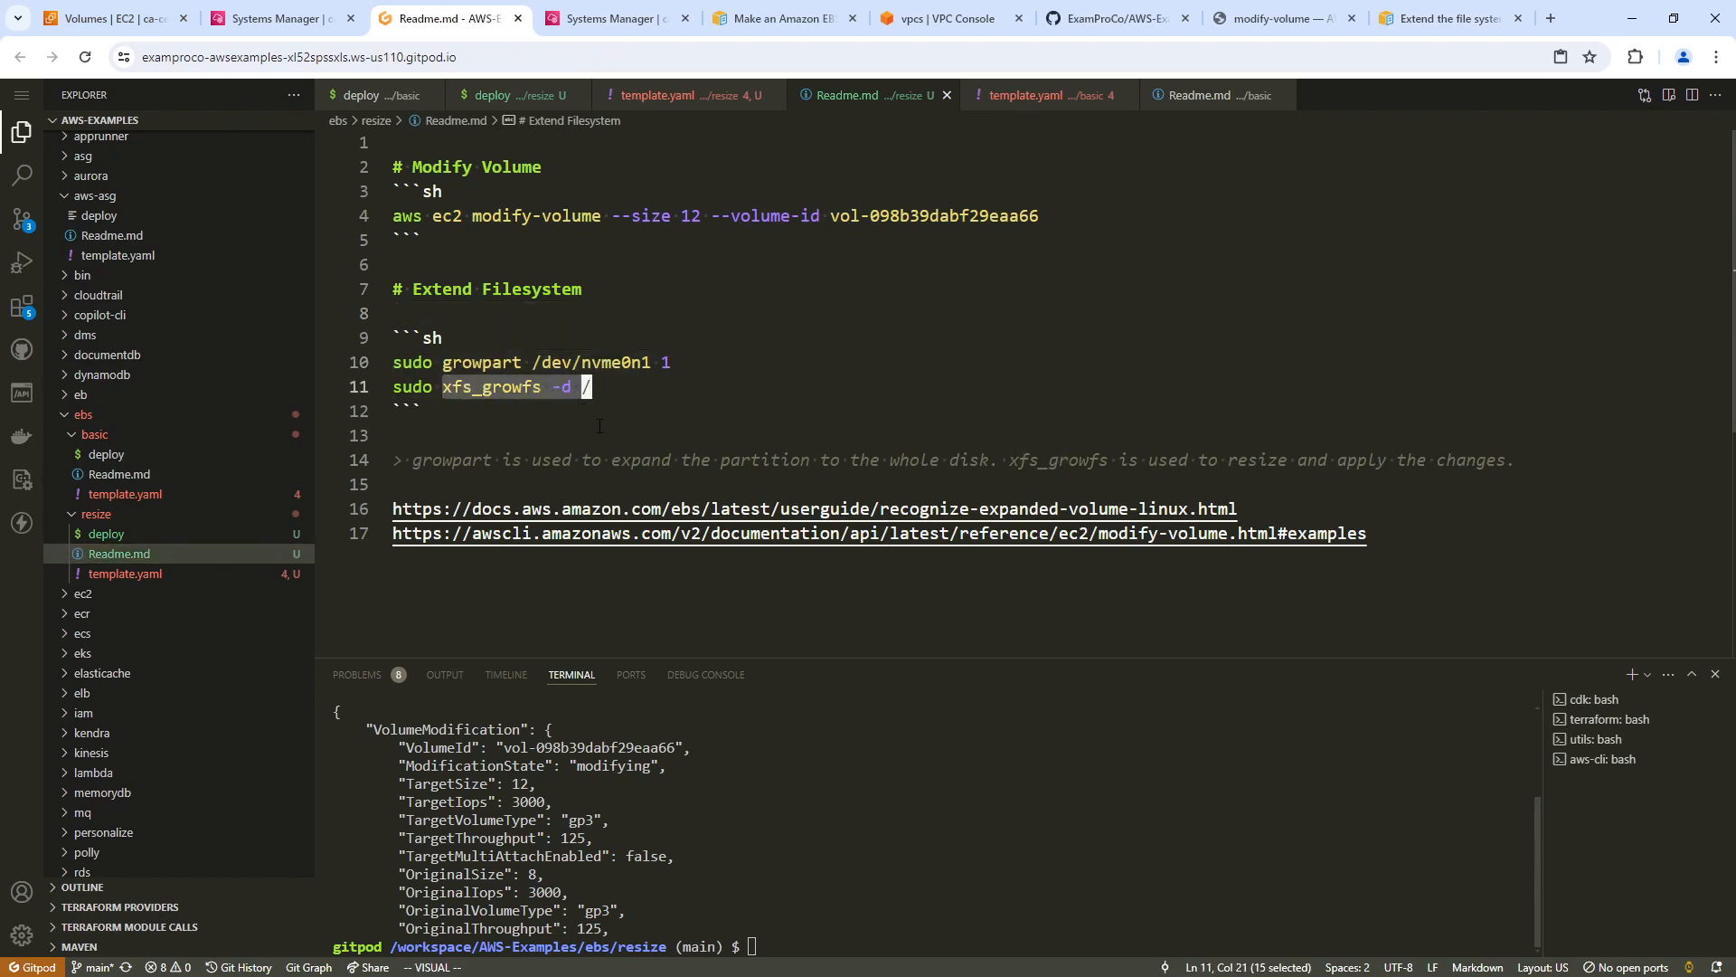
pyautogui.moveTo(674, 461); pyautogui.dragTo(1122, 455)
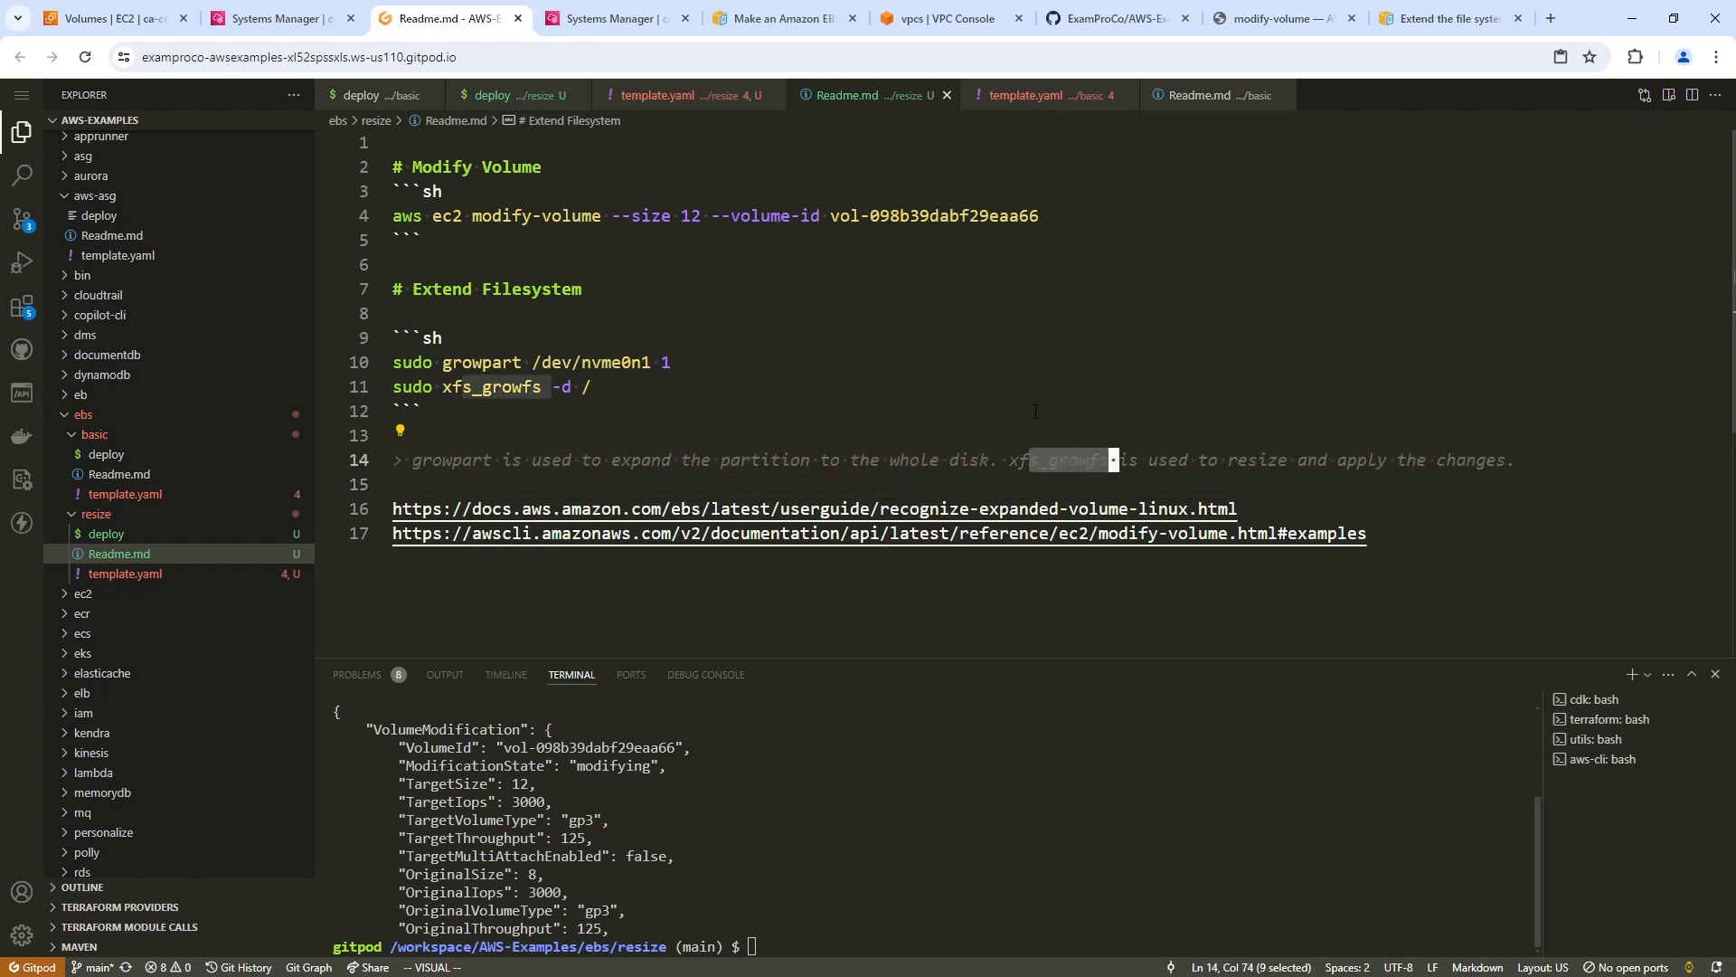
pyautogui.click(1095, 396)
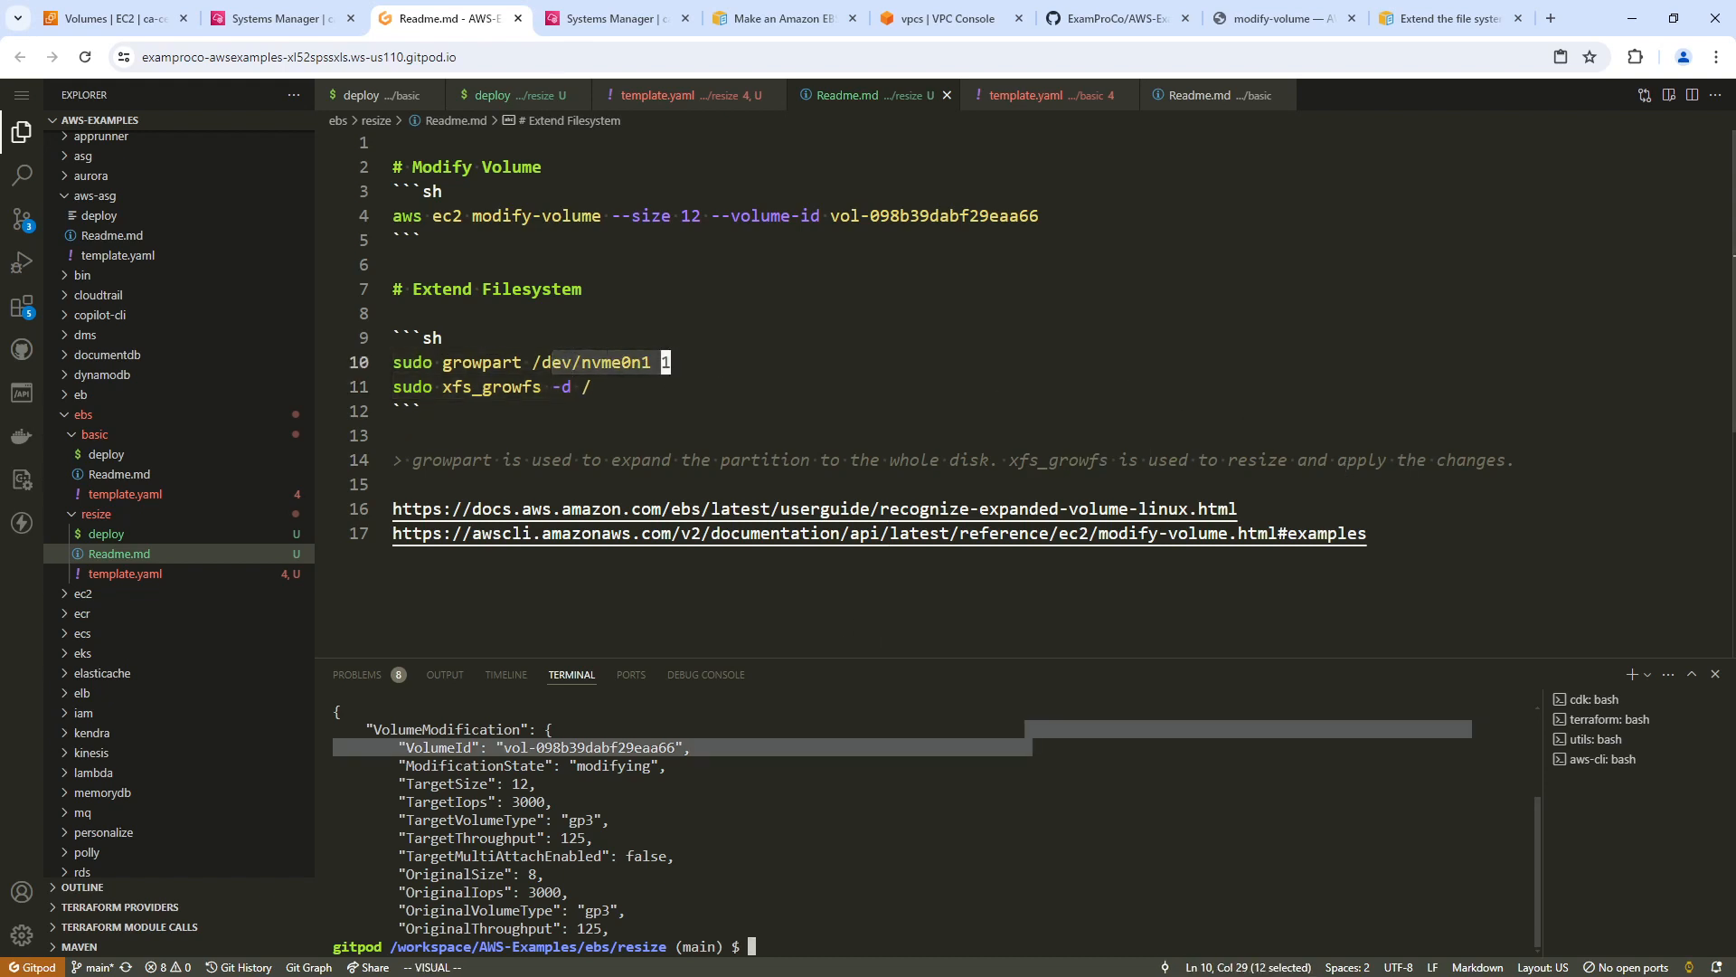
pyautogui.click(288, 19)
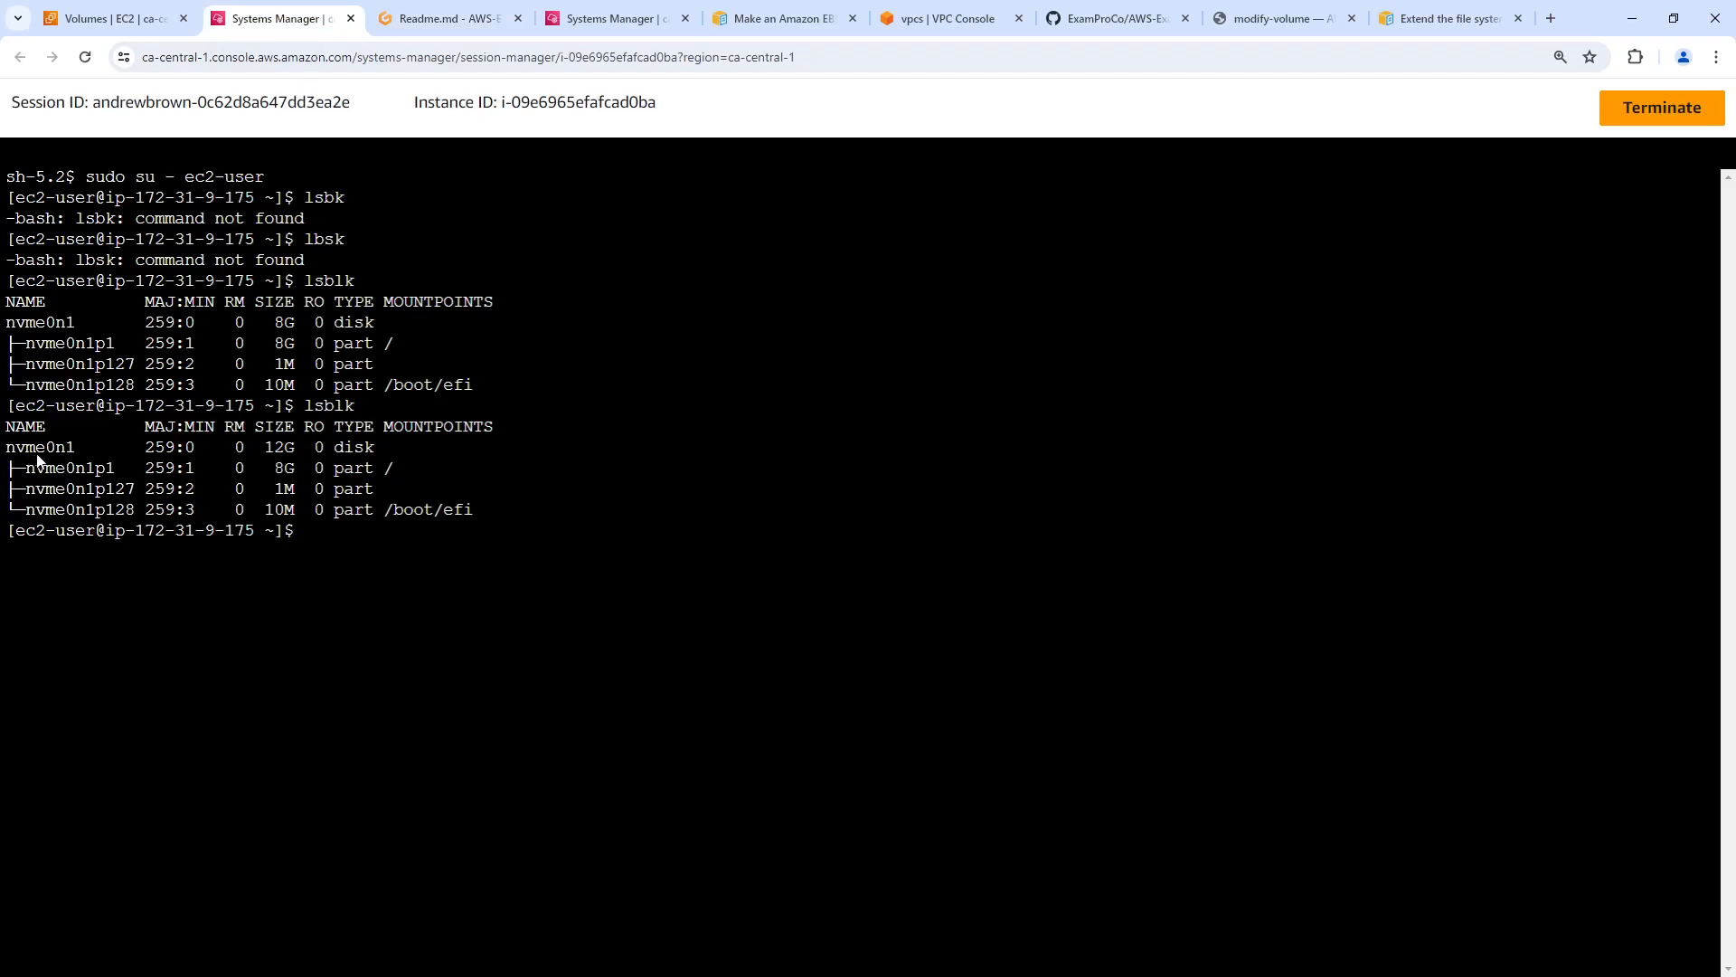
# - Copy sudo growpart /dev/nvme0n1 1 from the Readme and run it in the instance's shell
pyautogui.click(422, 23)
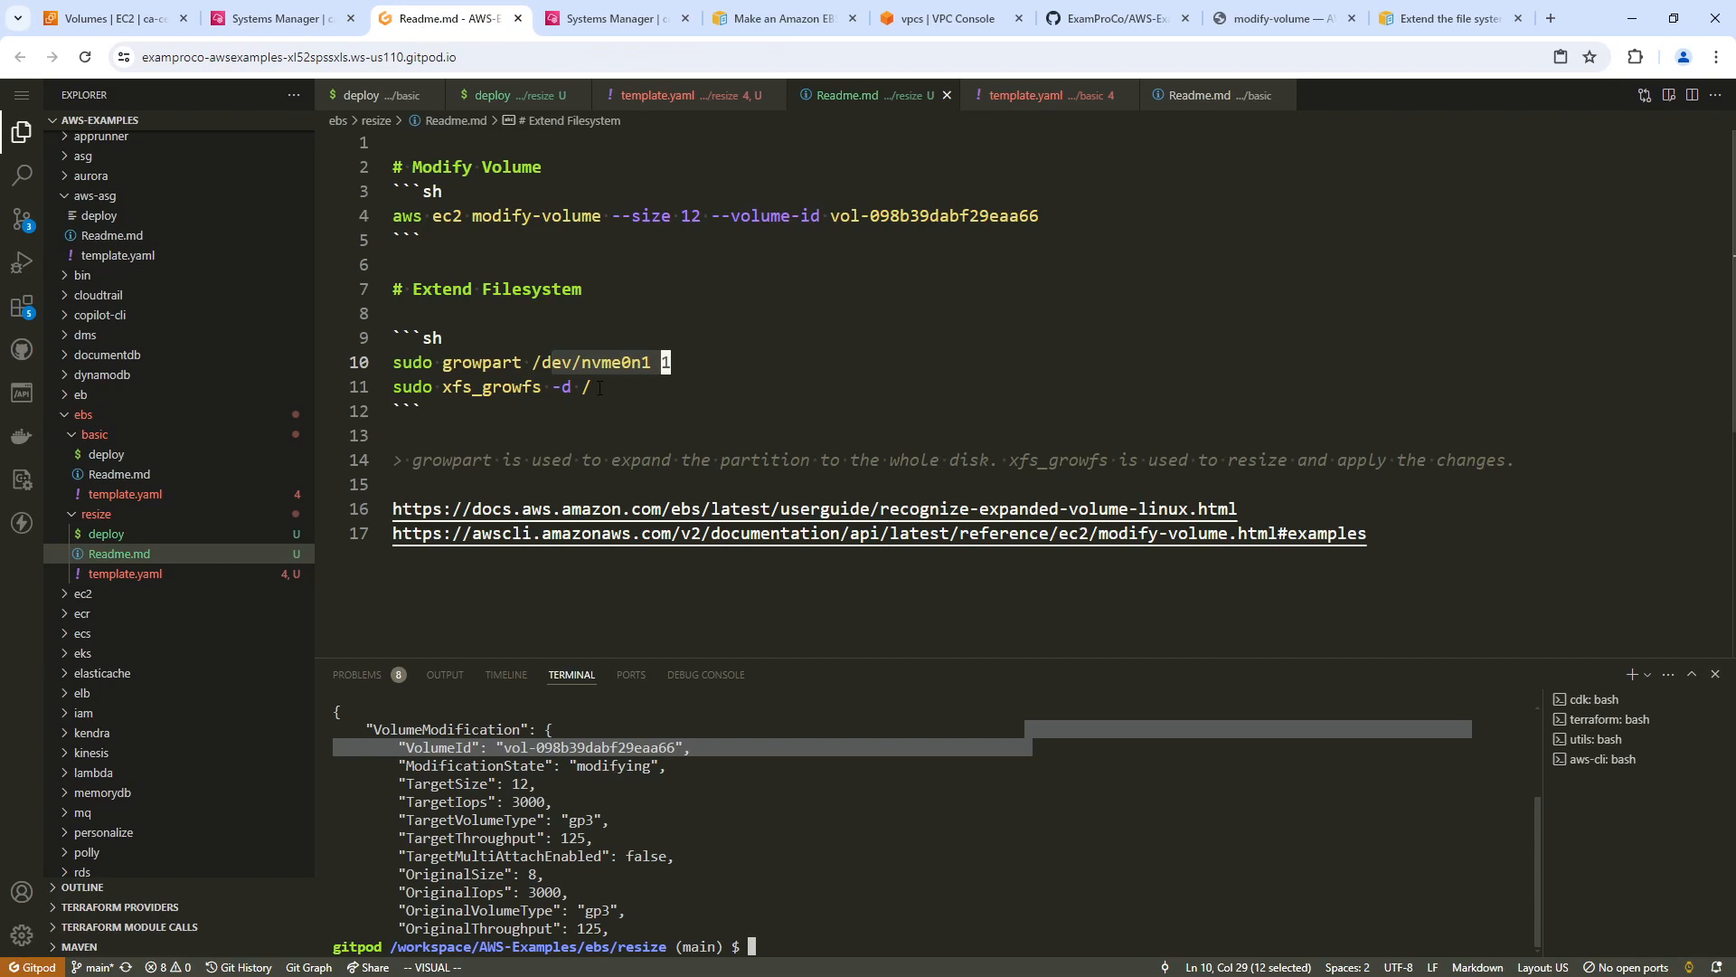
pyautogui.press('0')
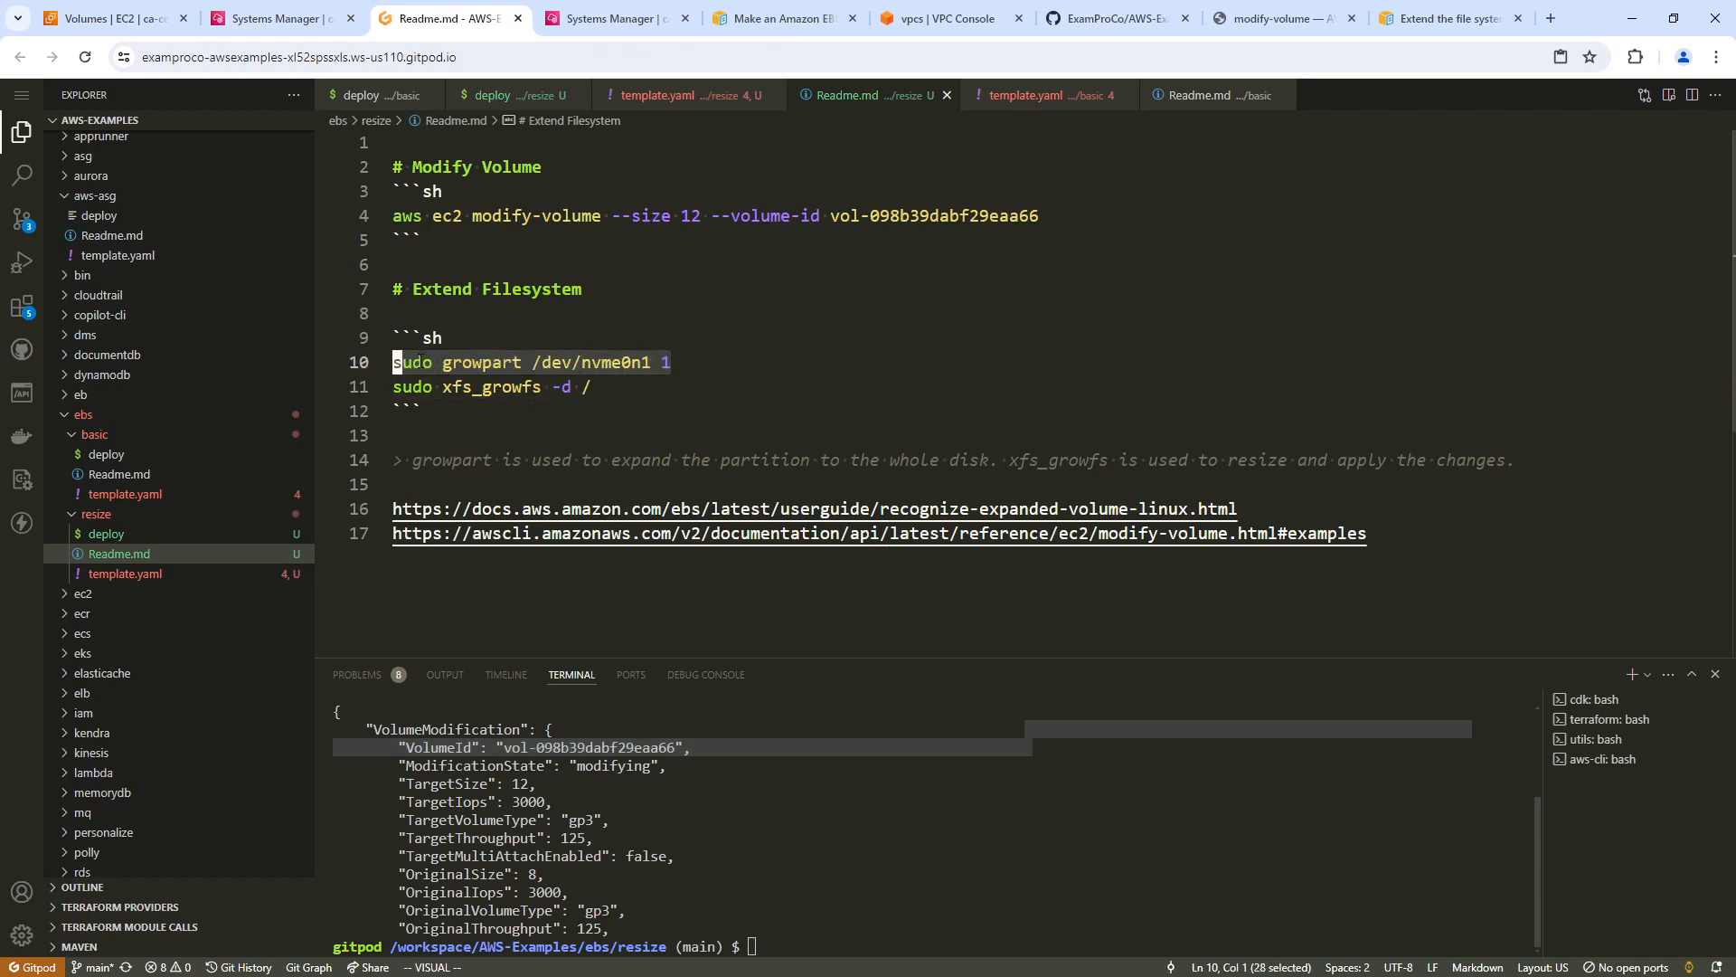
pyautogui.rightClick(416, 363)
pyautogui.click(459, 653)
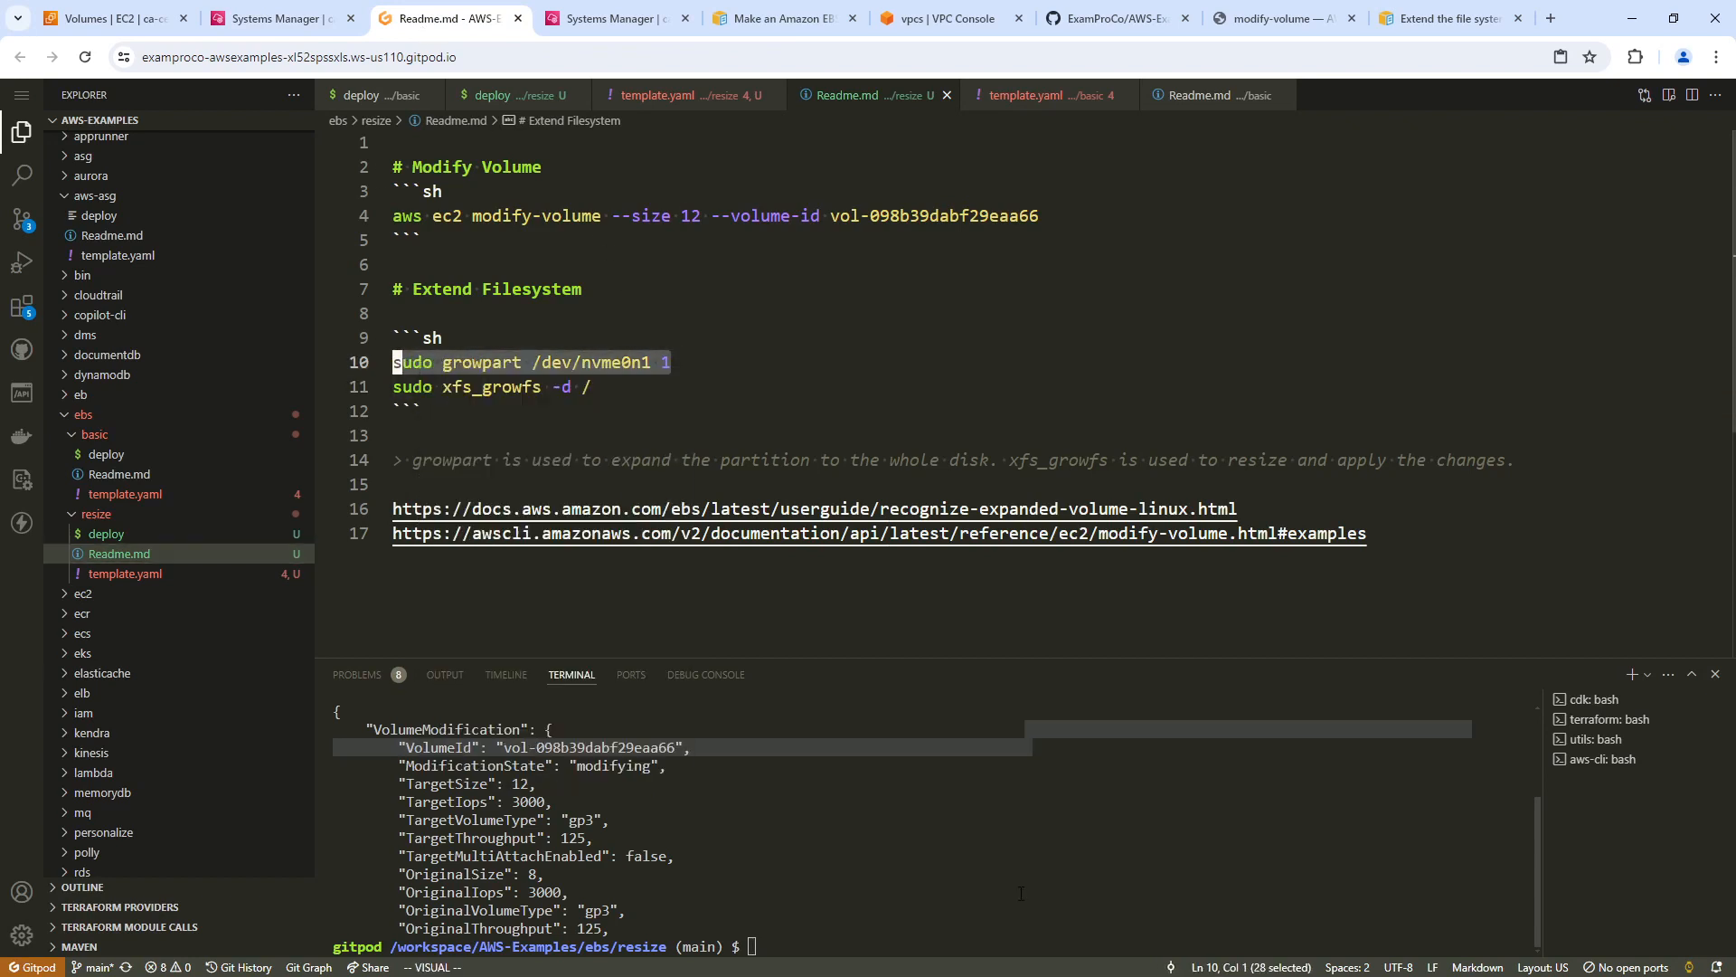
pyautogui.click(326, 27)
pyautogui.rightClick(670, 487)
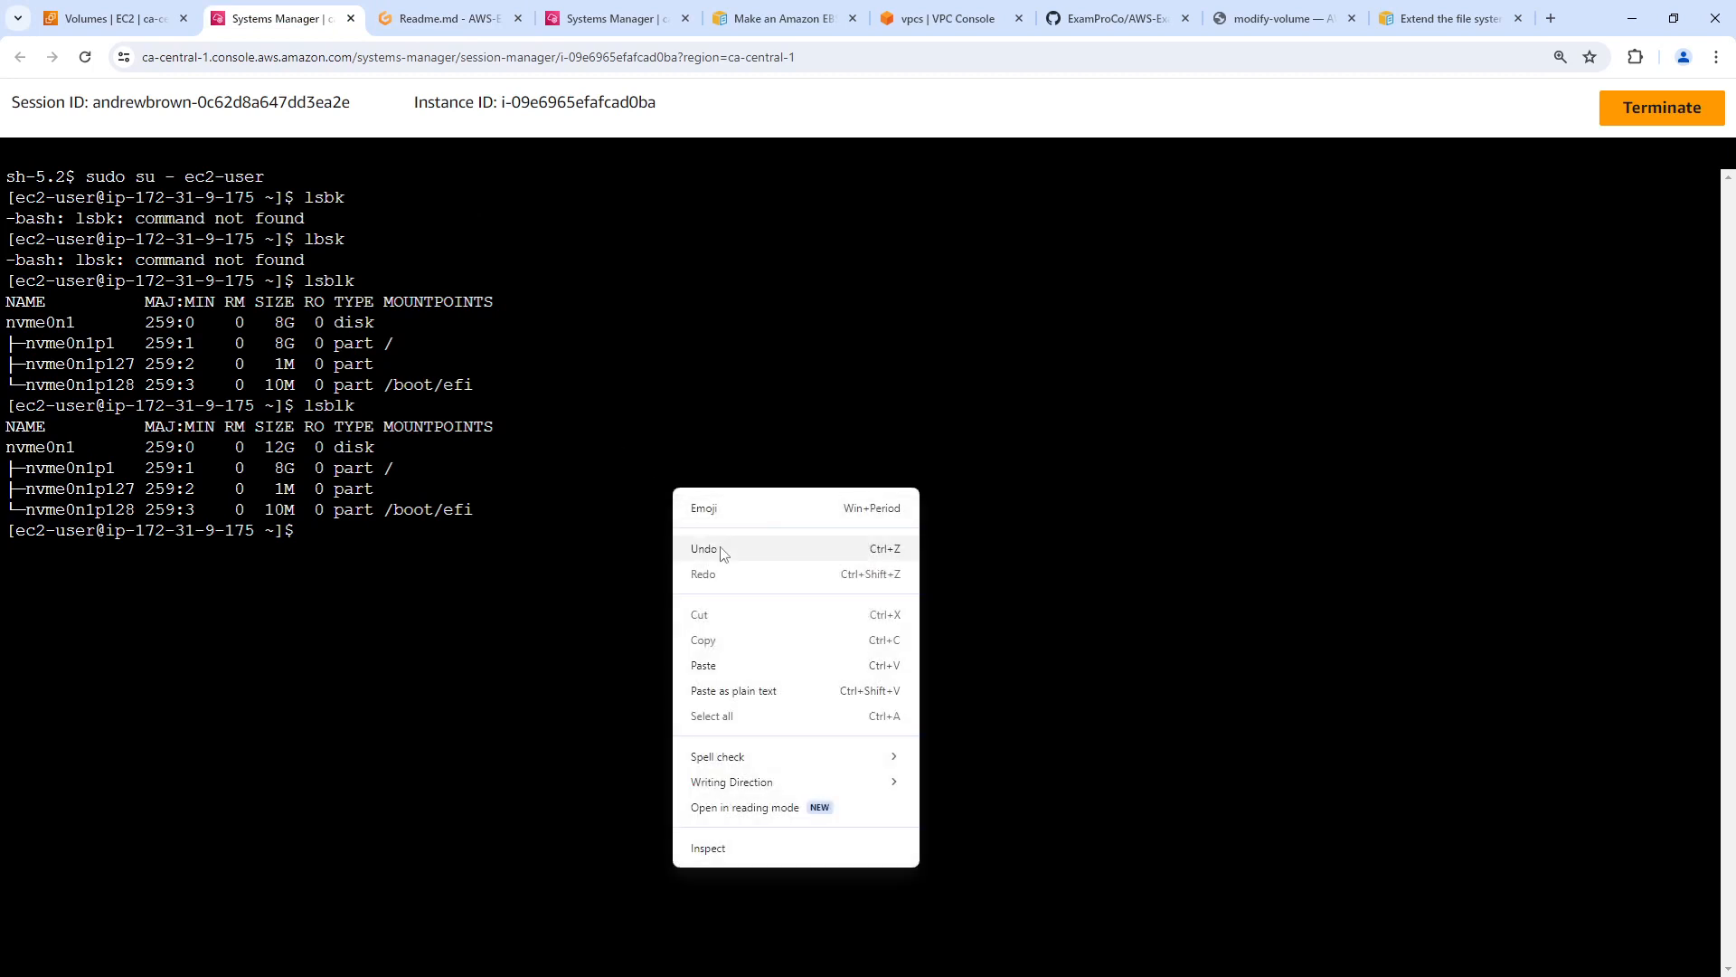
pyautogui.click(723, 667)
pyautogui.press('Return')
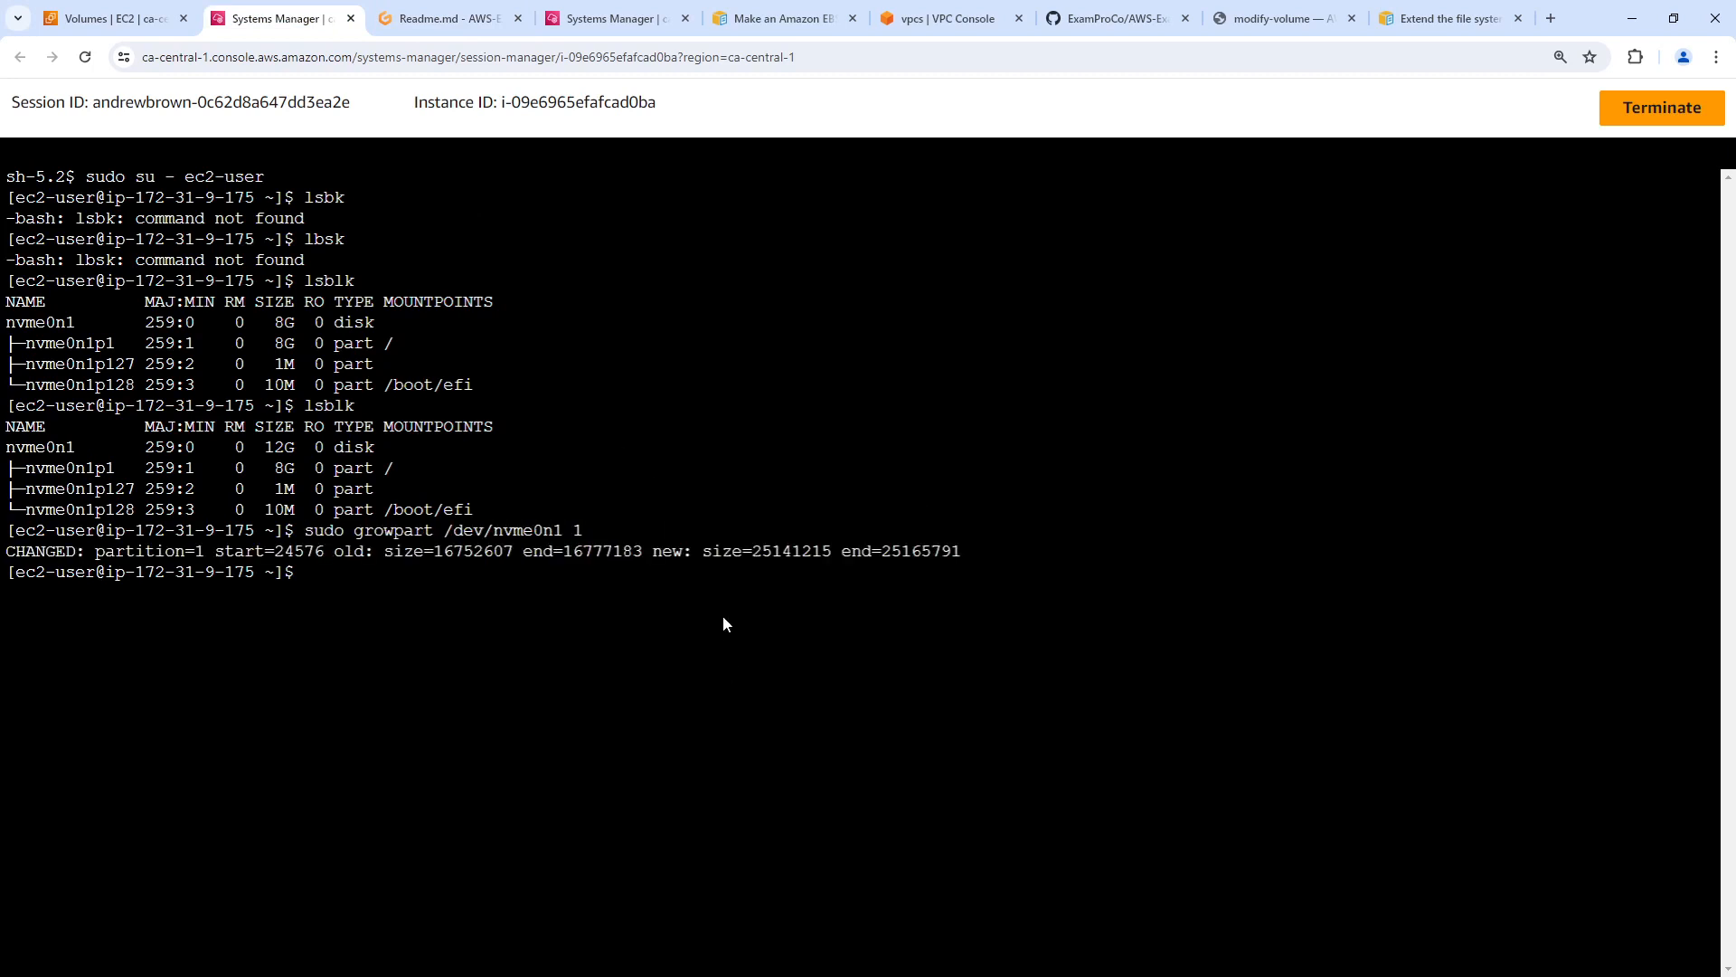
# - Rerun lsblk to check the size of the extended root partition nvme0n1p1
pyautogui.press('Up')
pyautogui.press('Up')
pyautogui.press('Return')
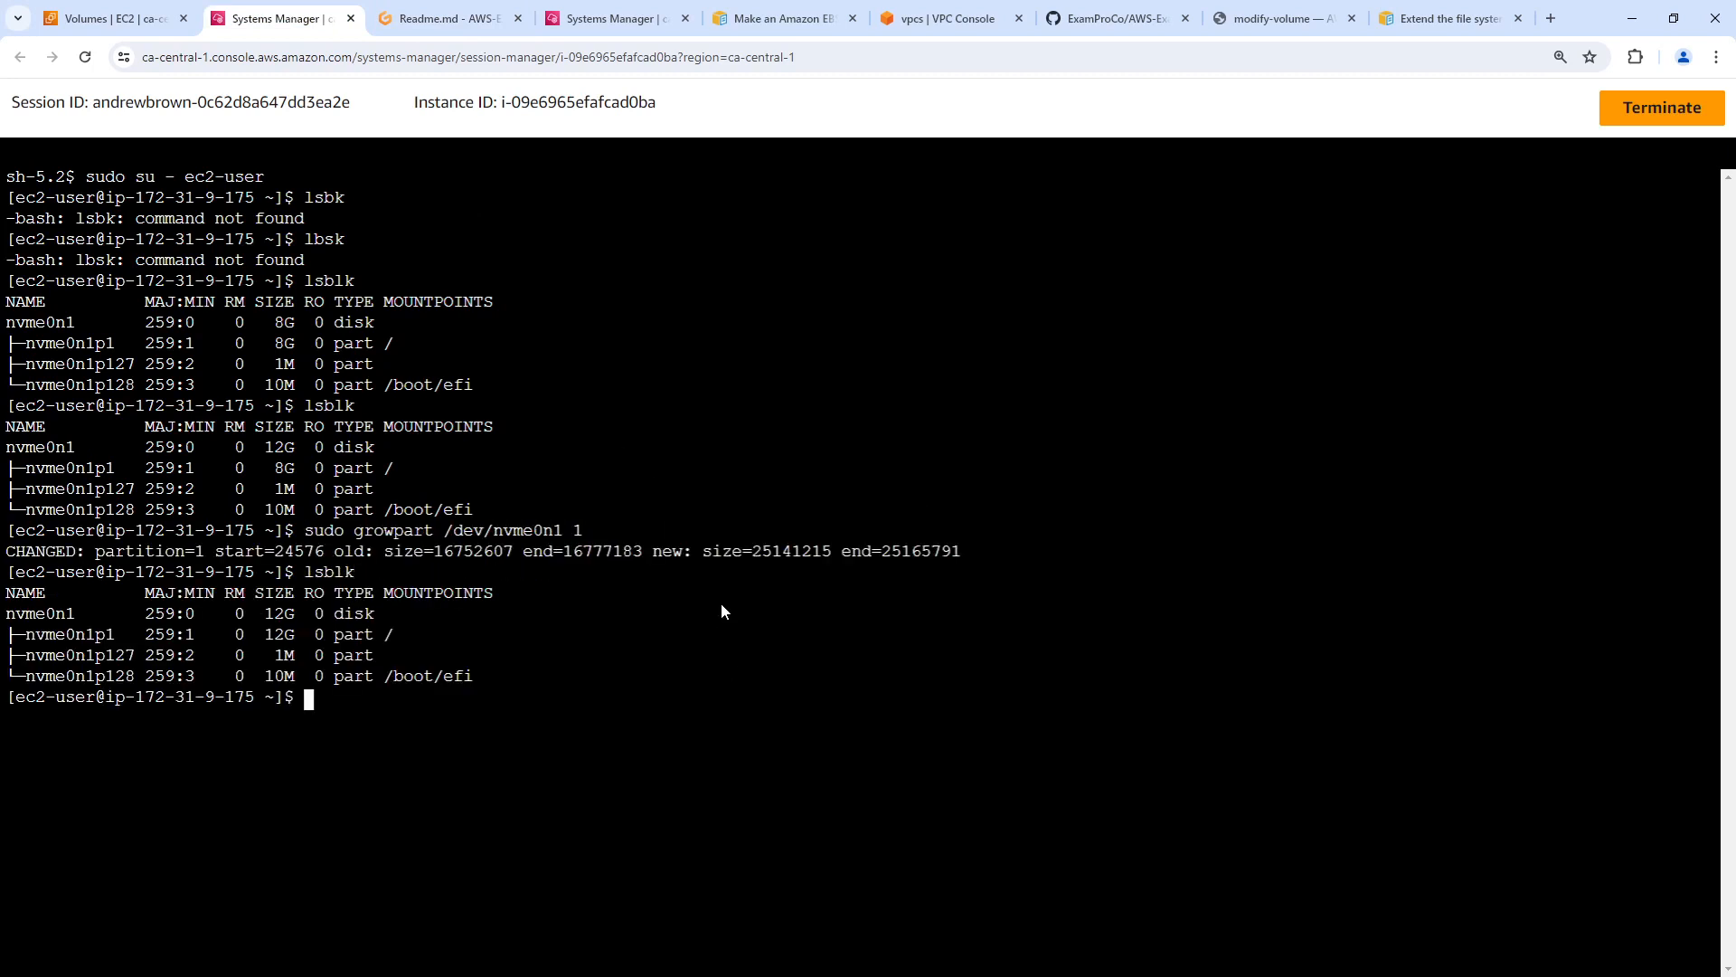
pyautogui.moveTo(262, 634); pyautogui.dragTo(398, 636)
# - Copy sudo xfs_growfs -d / from the Readme and run it in the instance's shell
pyautogui.click(443, 18)
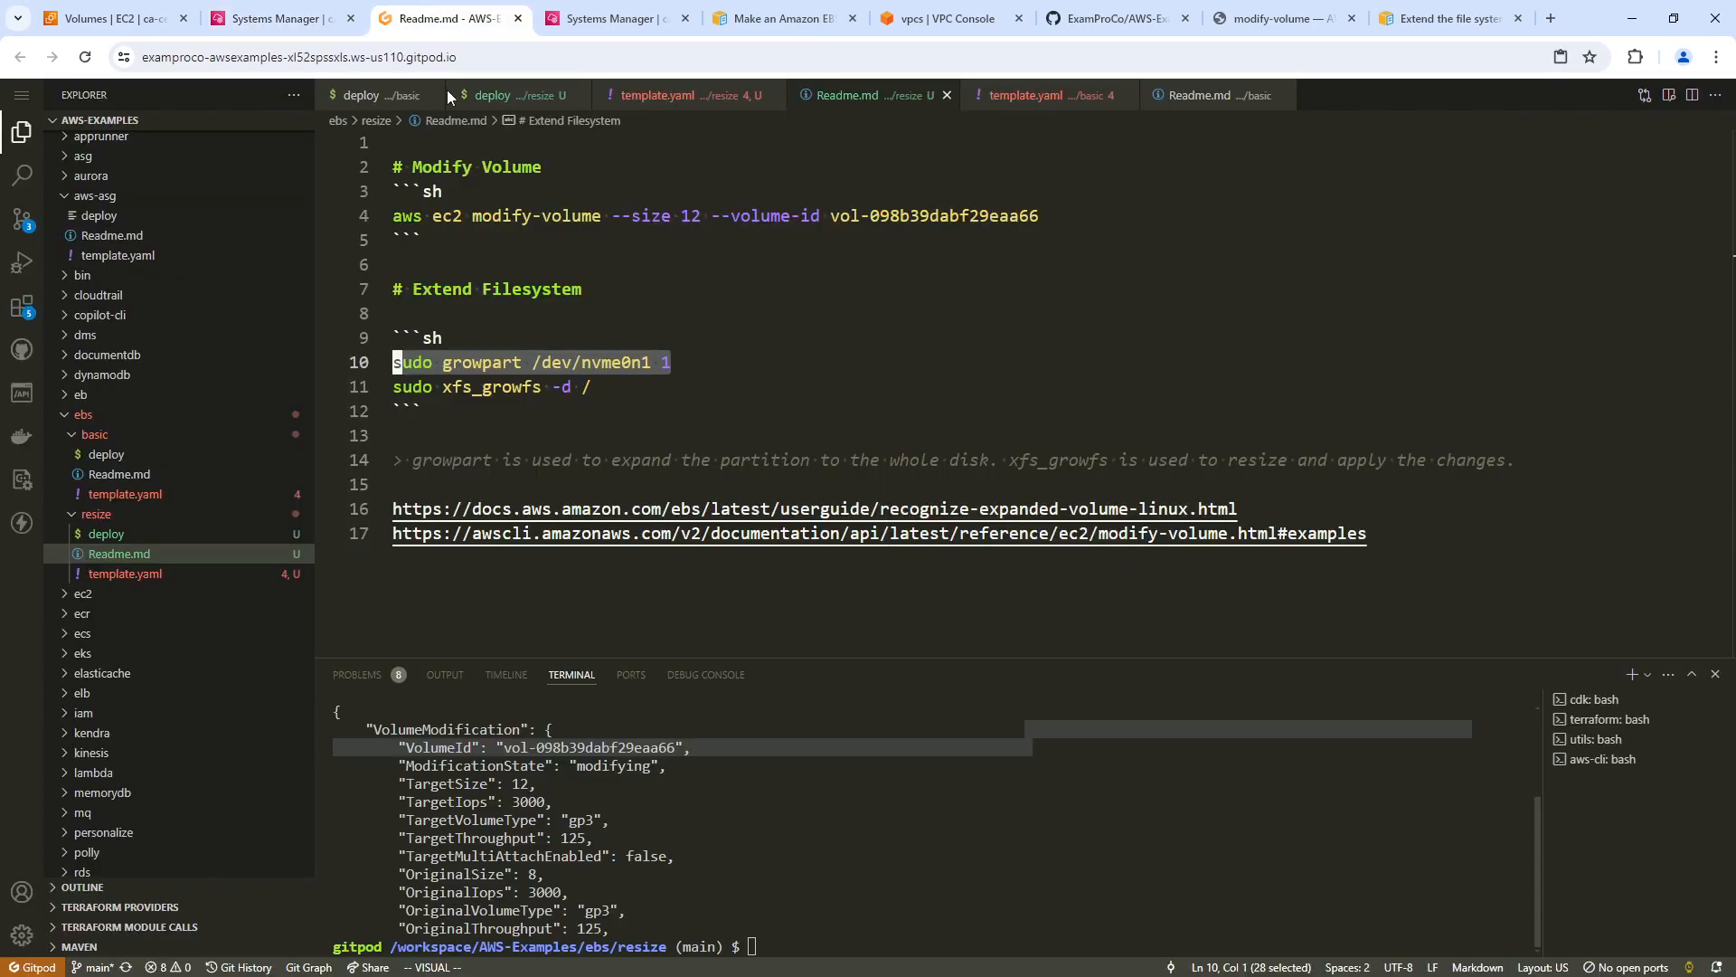
pyautogui.moveTo(589, 386); pyautogui.dragTo(395, 383)
pyautogui.rightClick(416, 389)
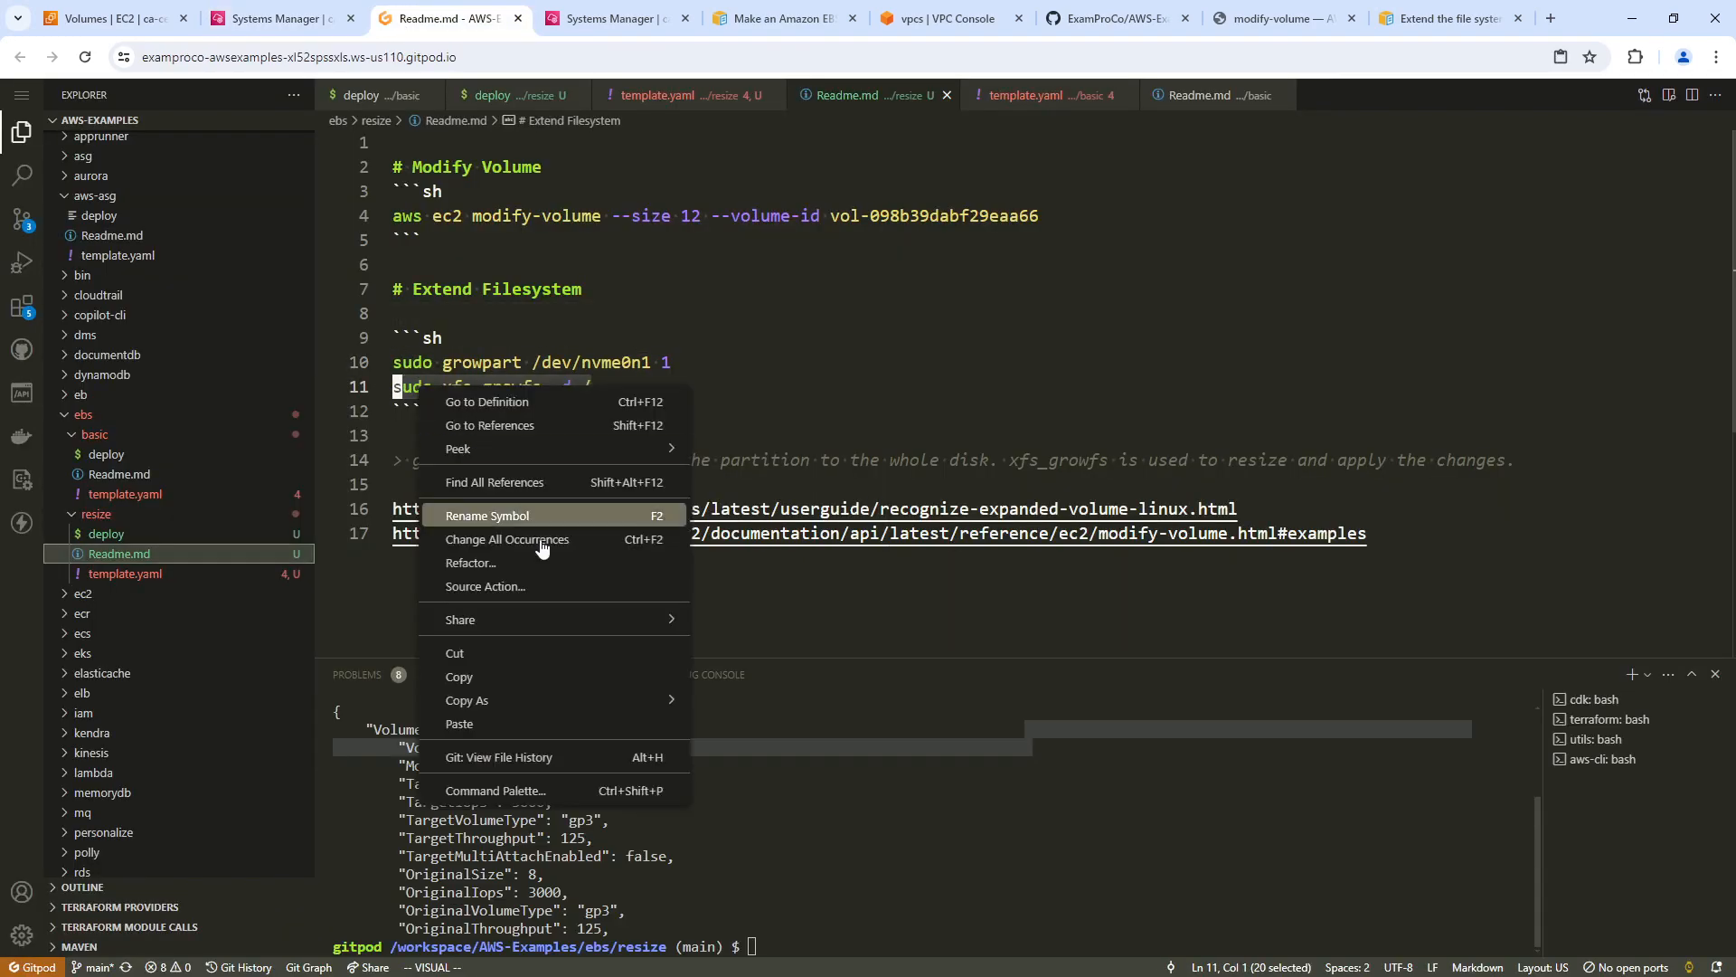
pyautogui.click(513, 678)
pyautogui.click(276, 18)
pyautogui.rightClick(788, 715)
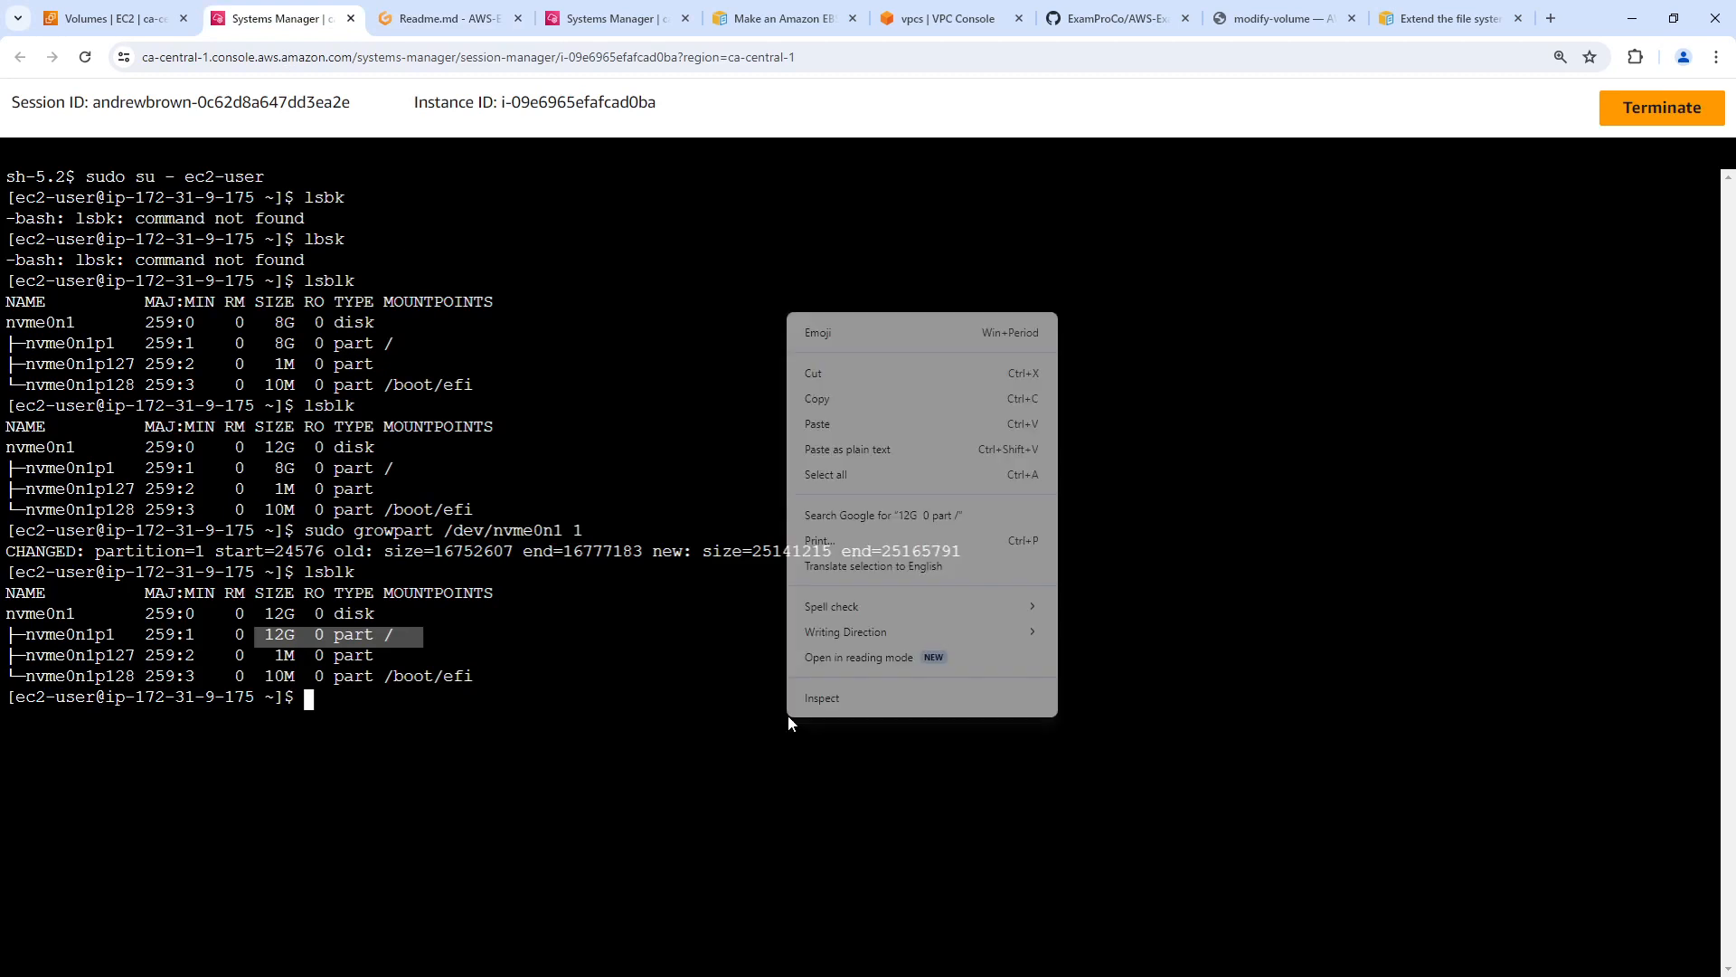
pyautogui.click(854, 423)
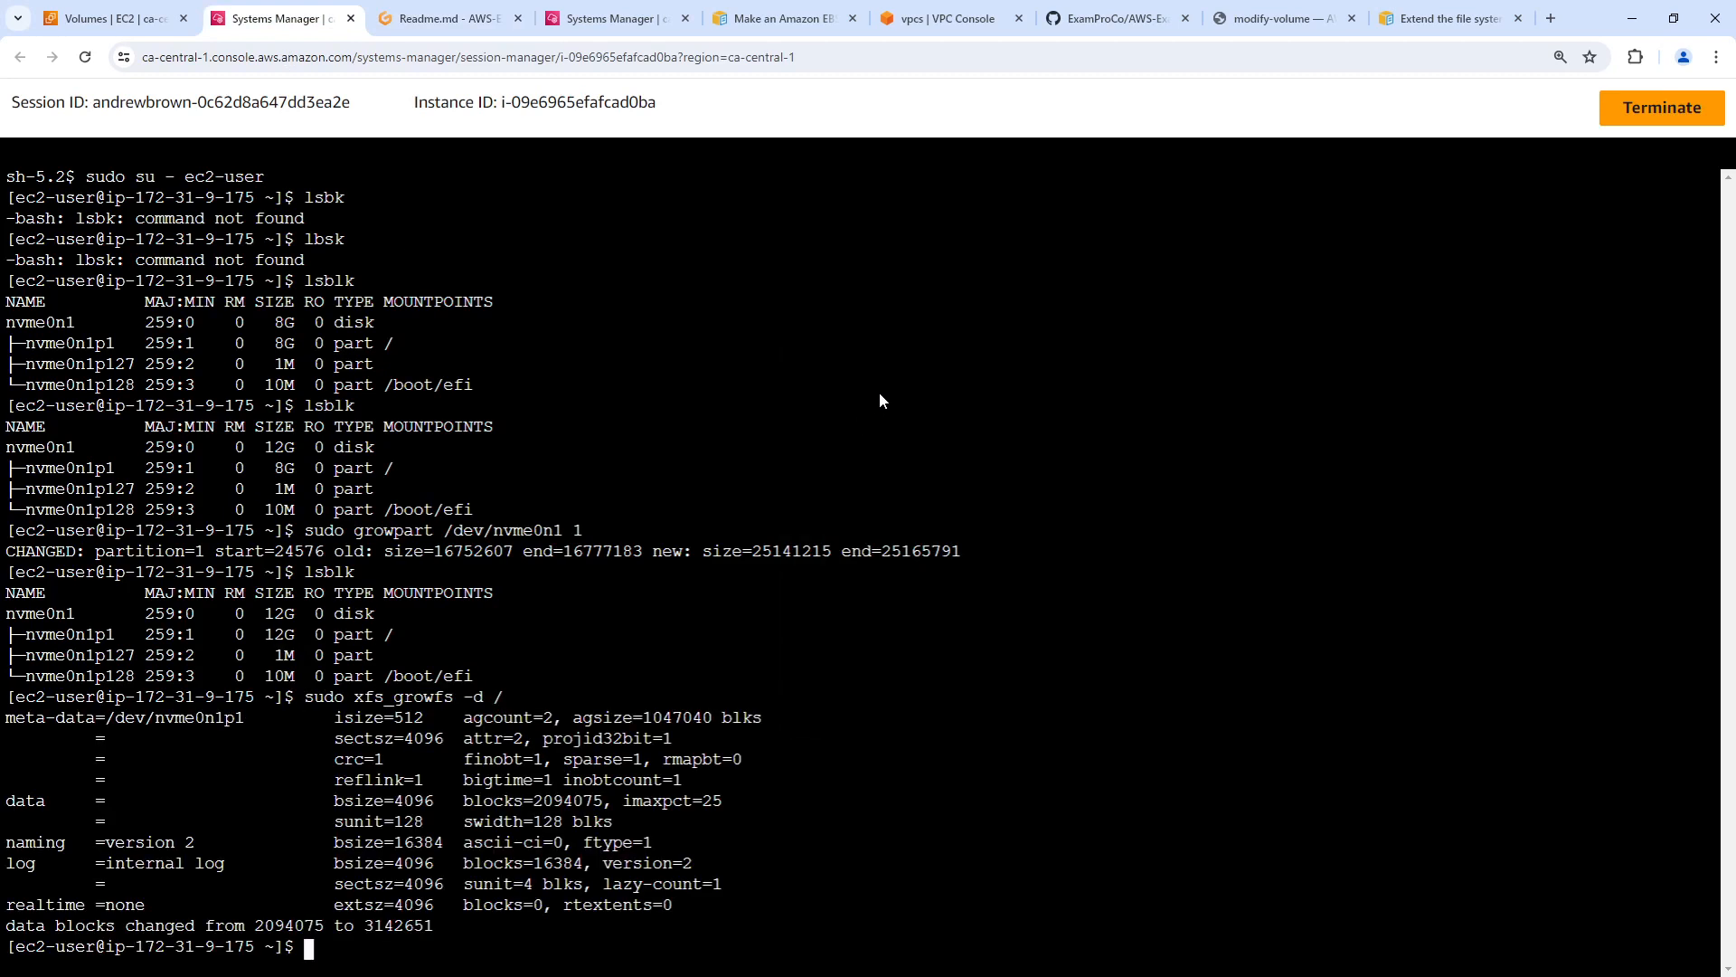
# - Run ls and lsblk in the instance's shell to check the block devices after growing the filesystem
pyautogui.write('ls')
pyautogui.press('Return')
pyautogui.press('Up')
pyautogui.press('Up')
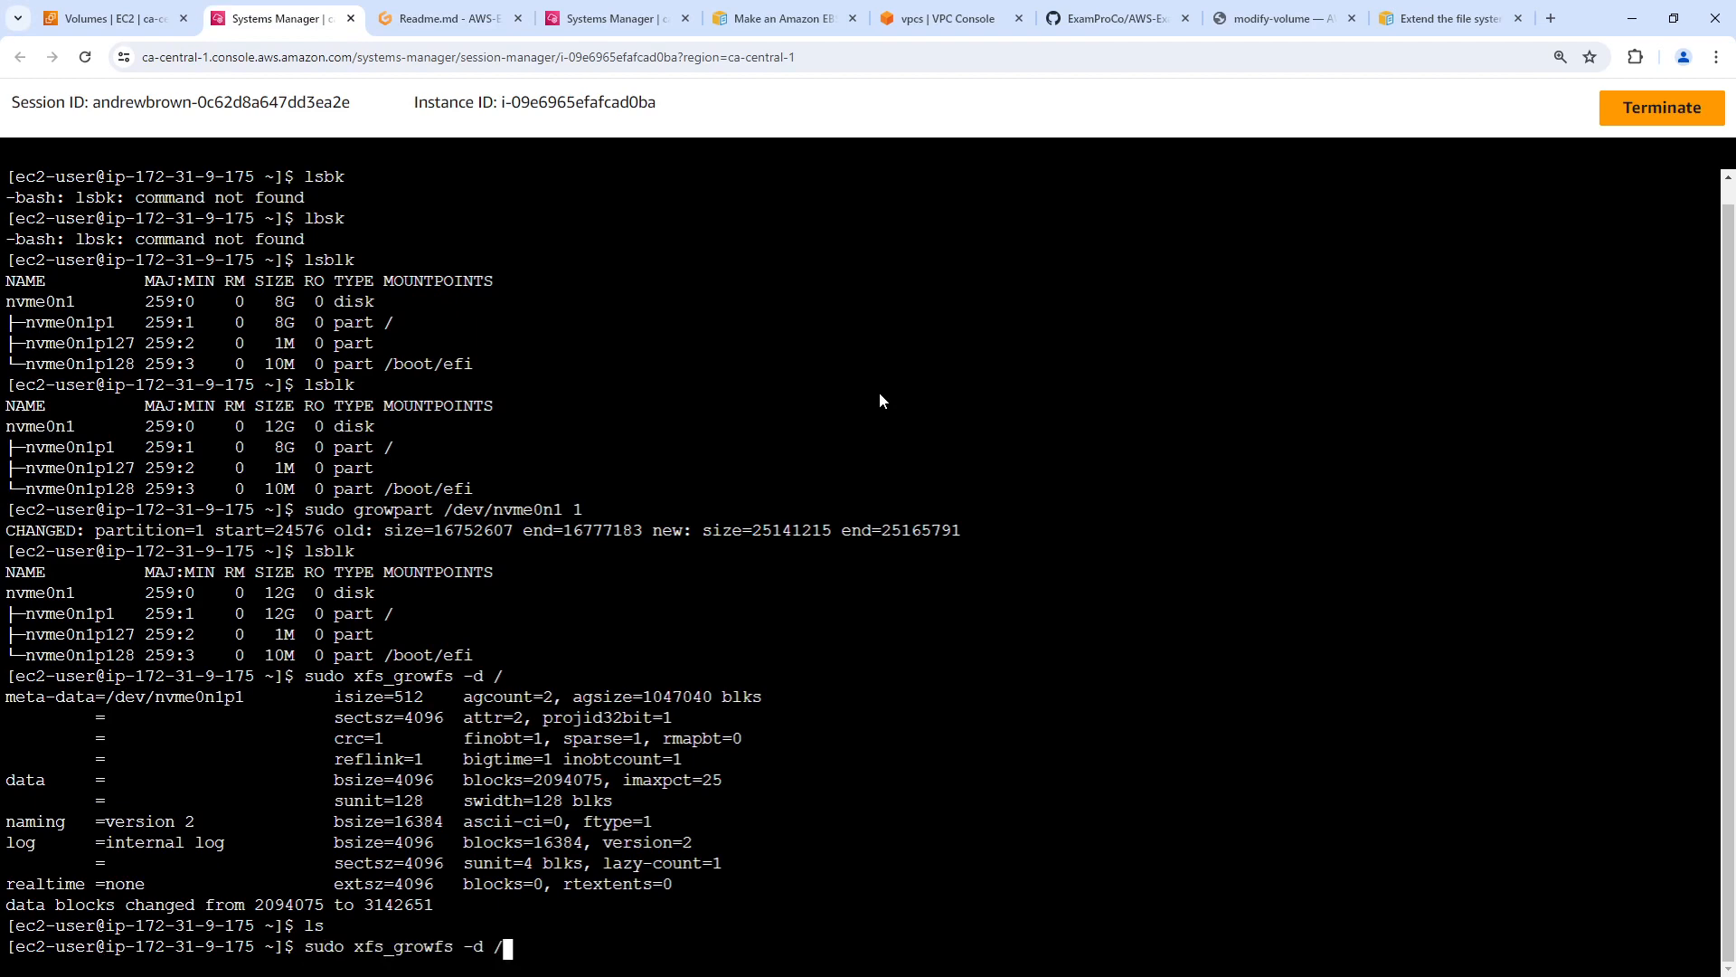
pyautogui.press('Up')
pyautogui.press('Return')
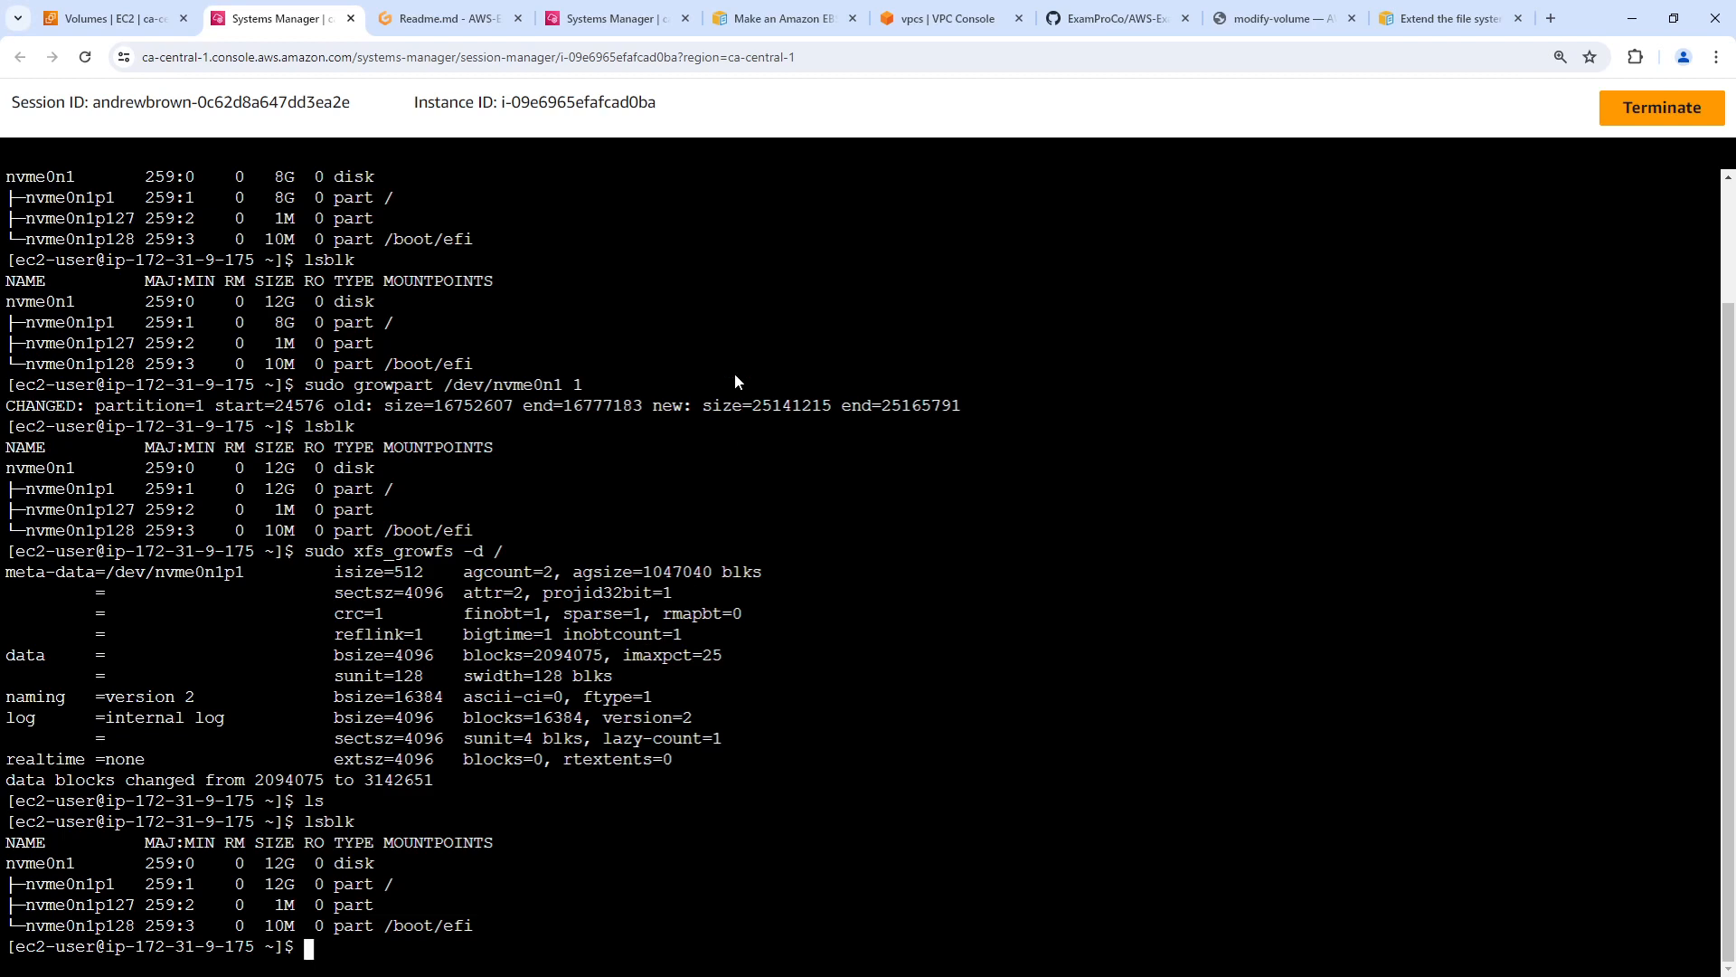
# - Find CloudFormation in the AWS console by searching for cfn and delete the aws-ebs-resize stack
pyautogui.click(107, 18)
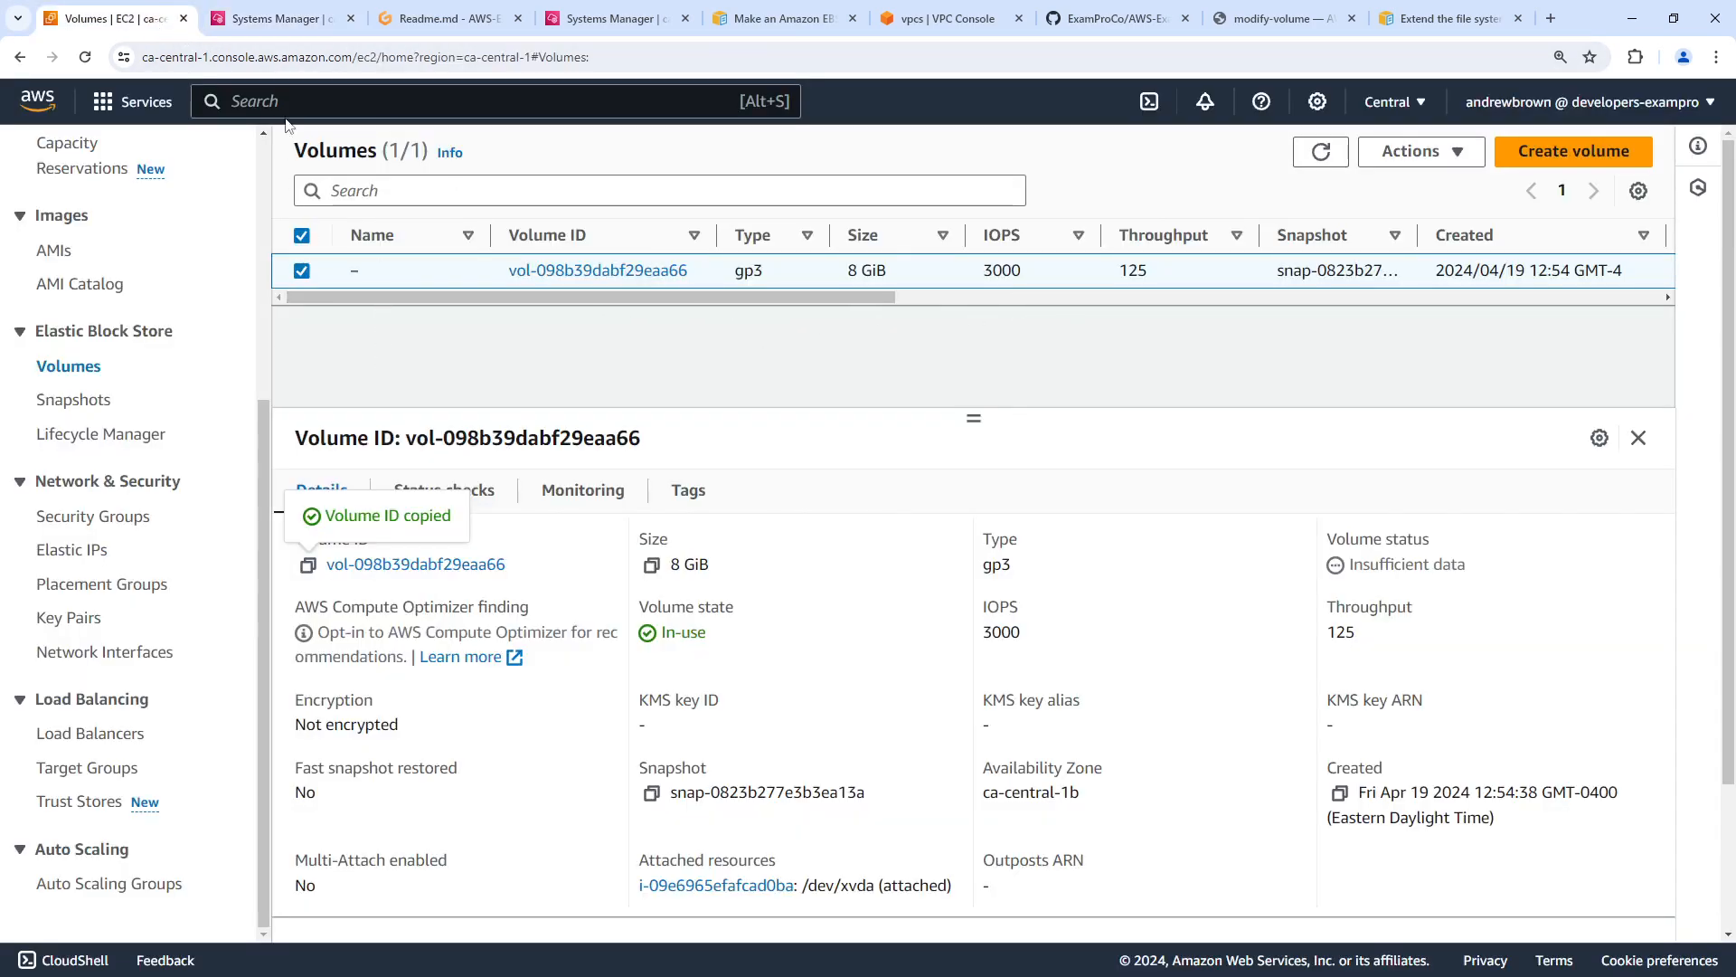
pyautogui.click(496, 88)
pyautogui.write('cfn')
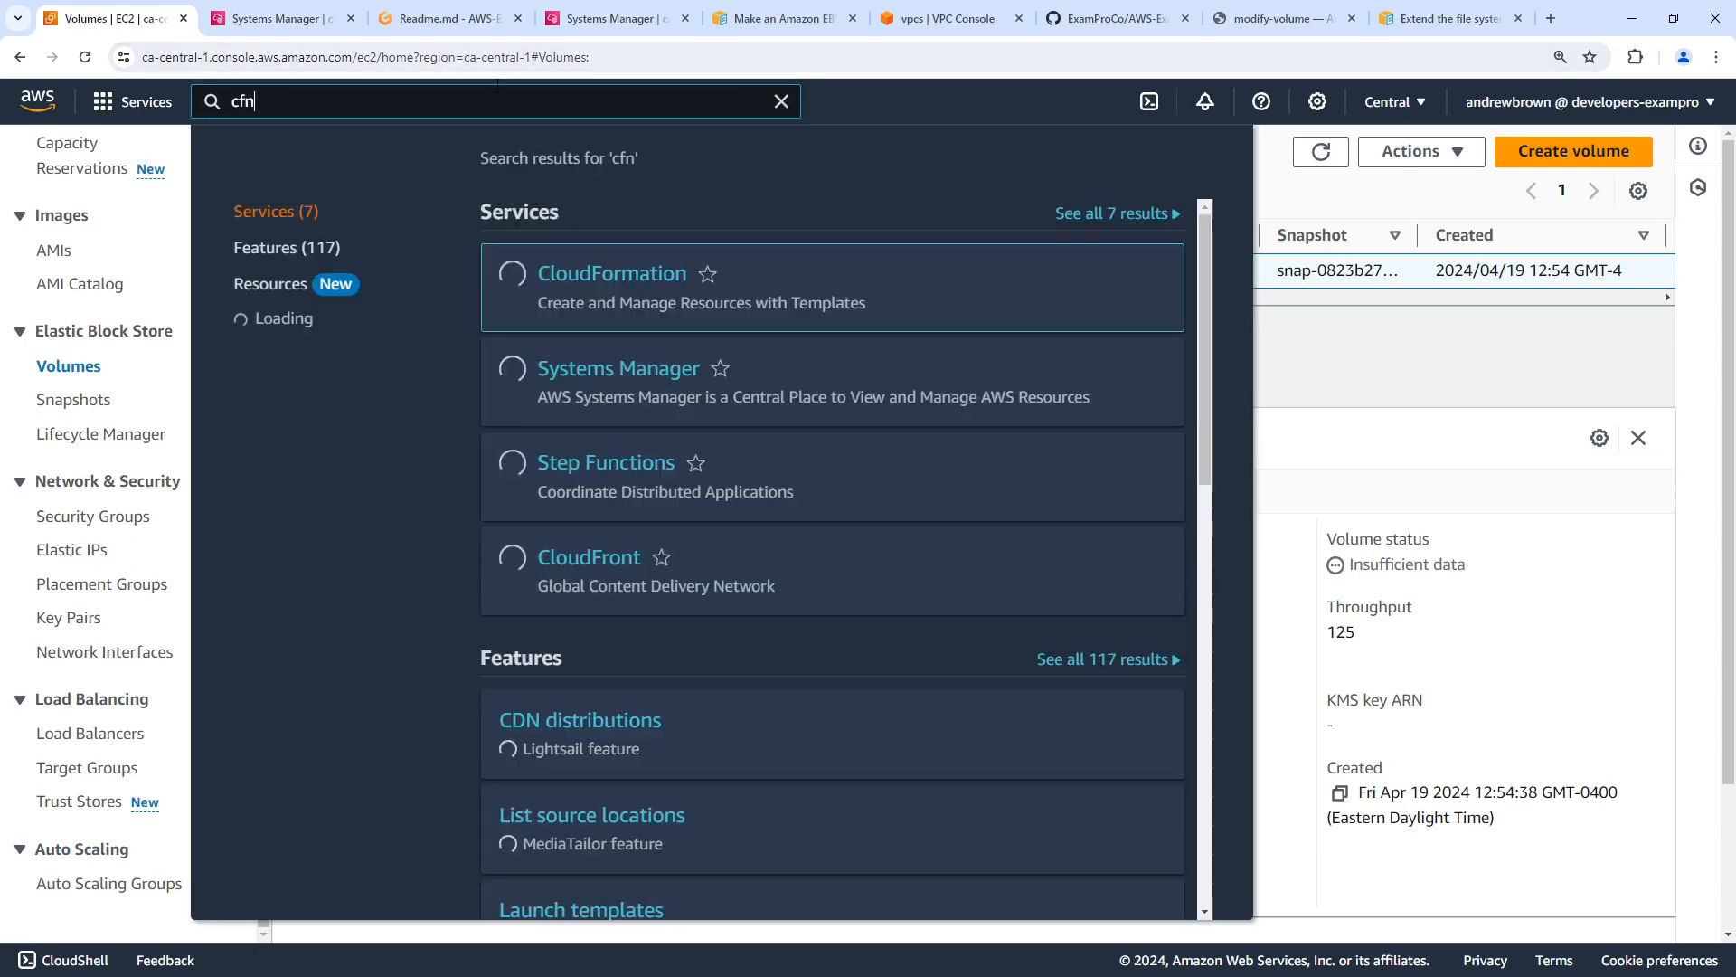
pyautogui.click(639, 276)
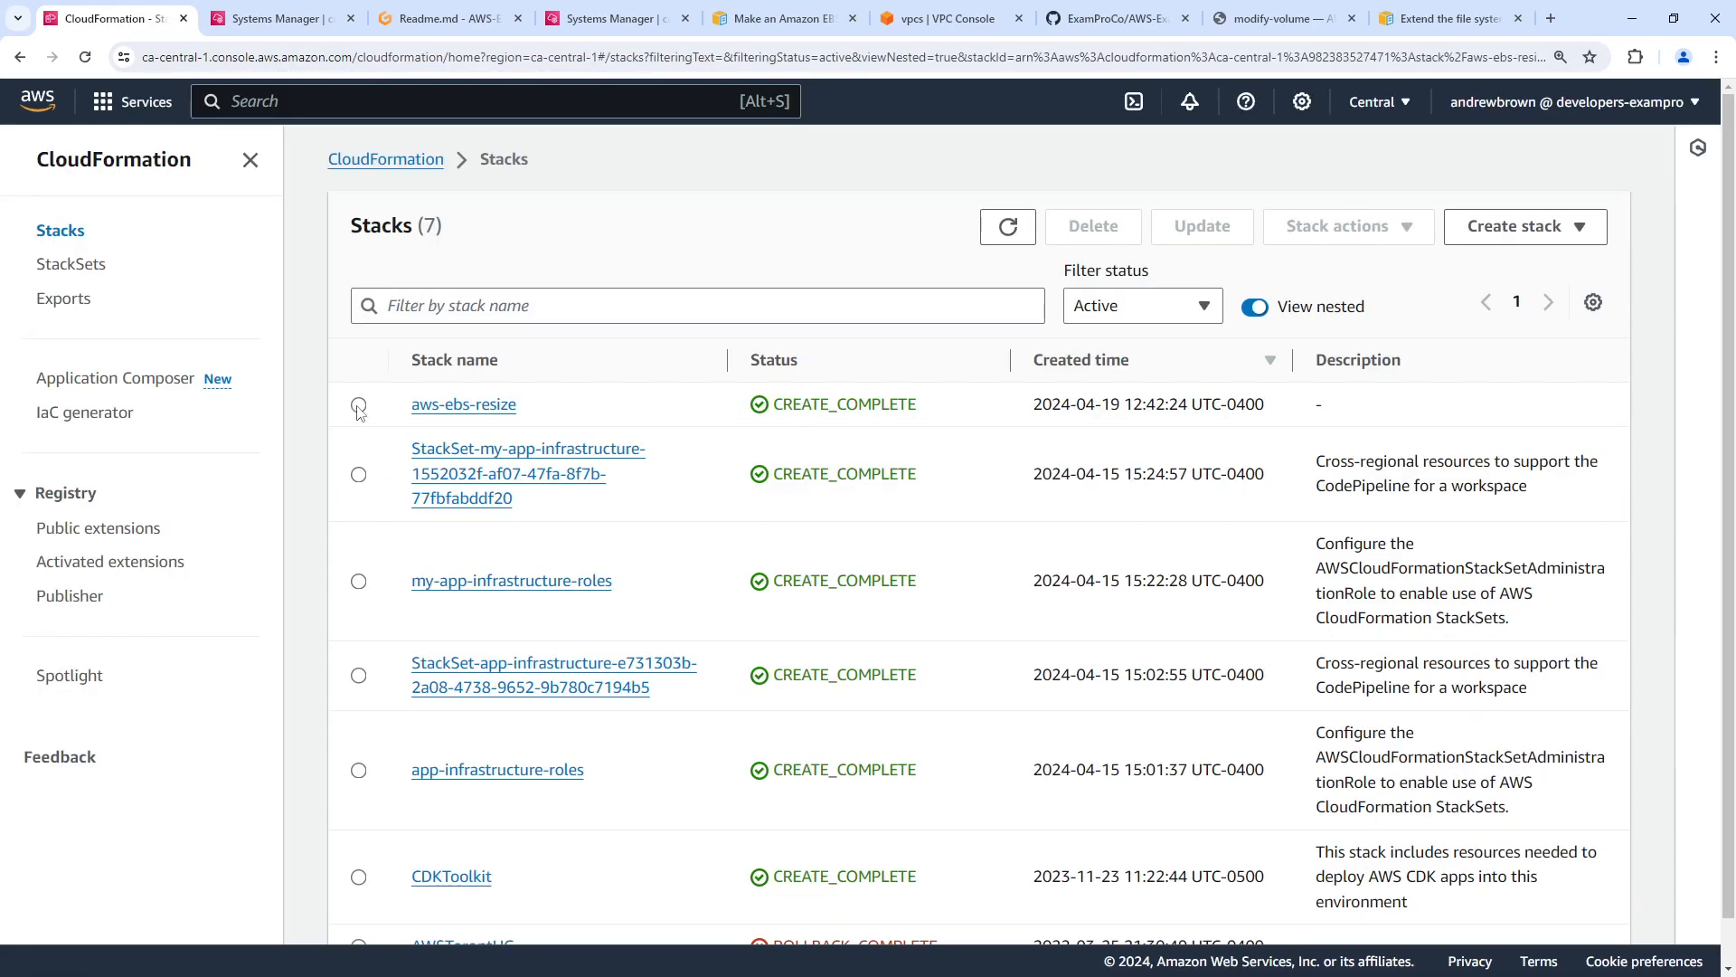
pyautogui.click(358, 404)
pyautogui.click(1092, 225)
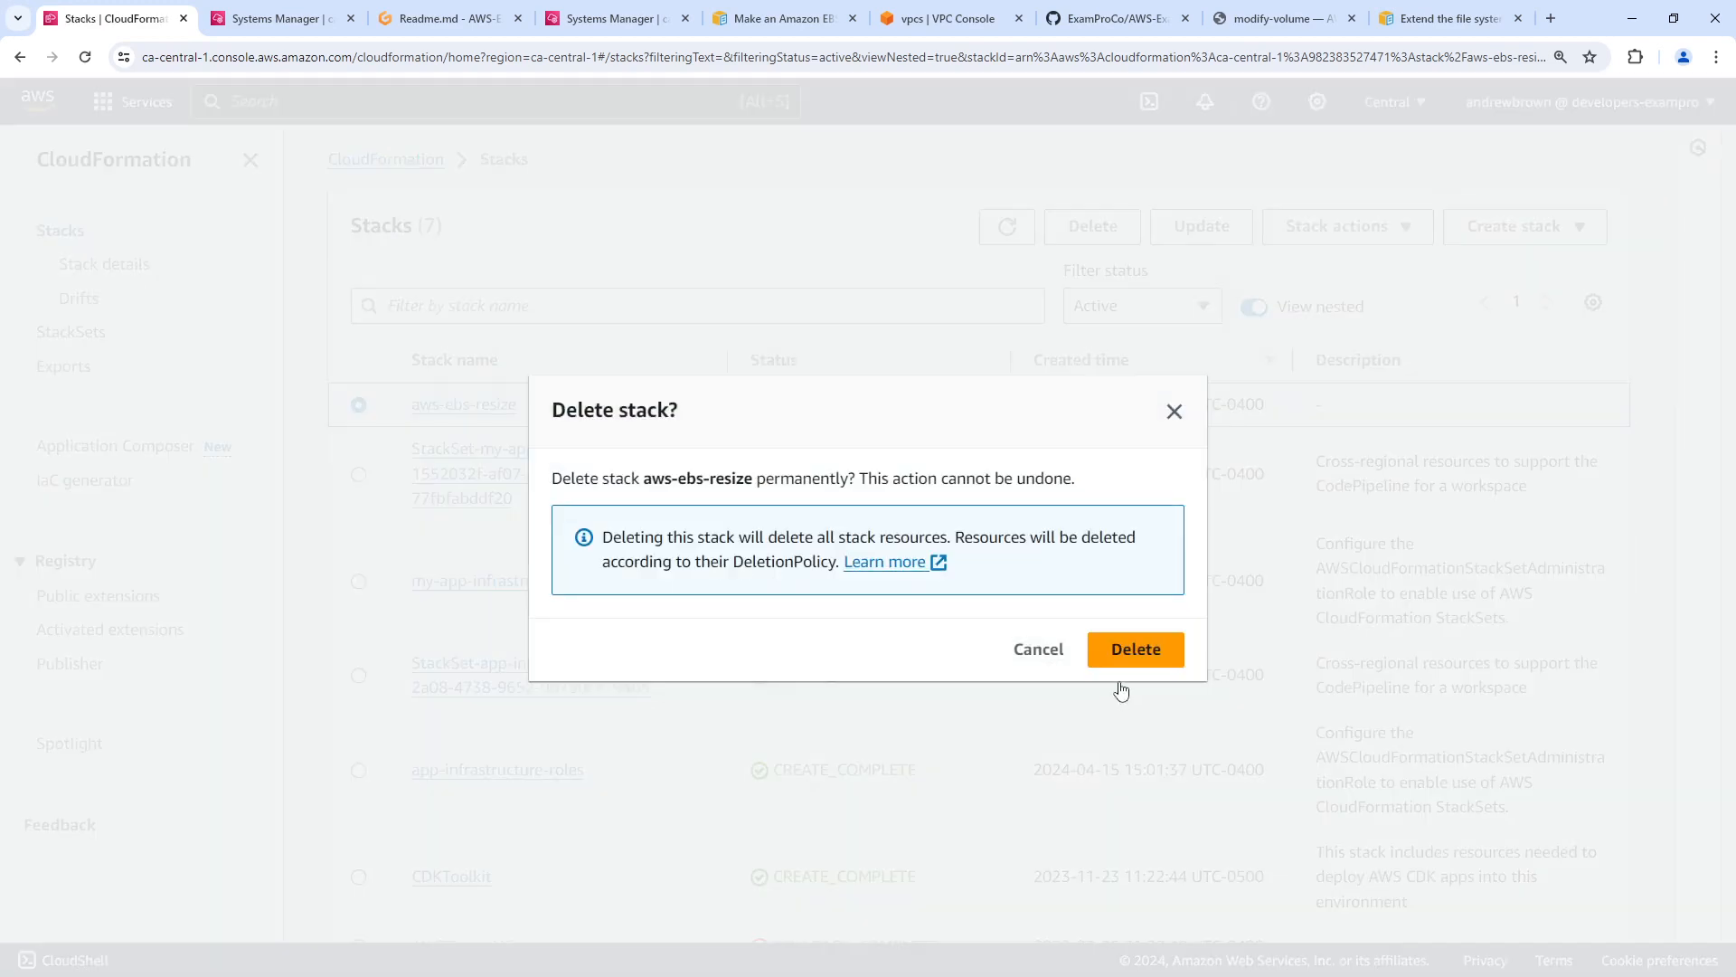
pyautogui.click(1121, 663)
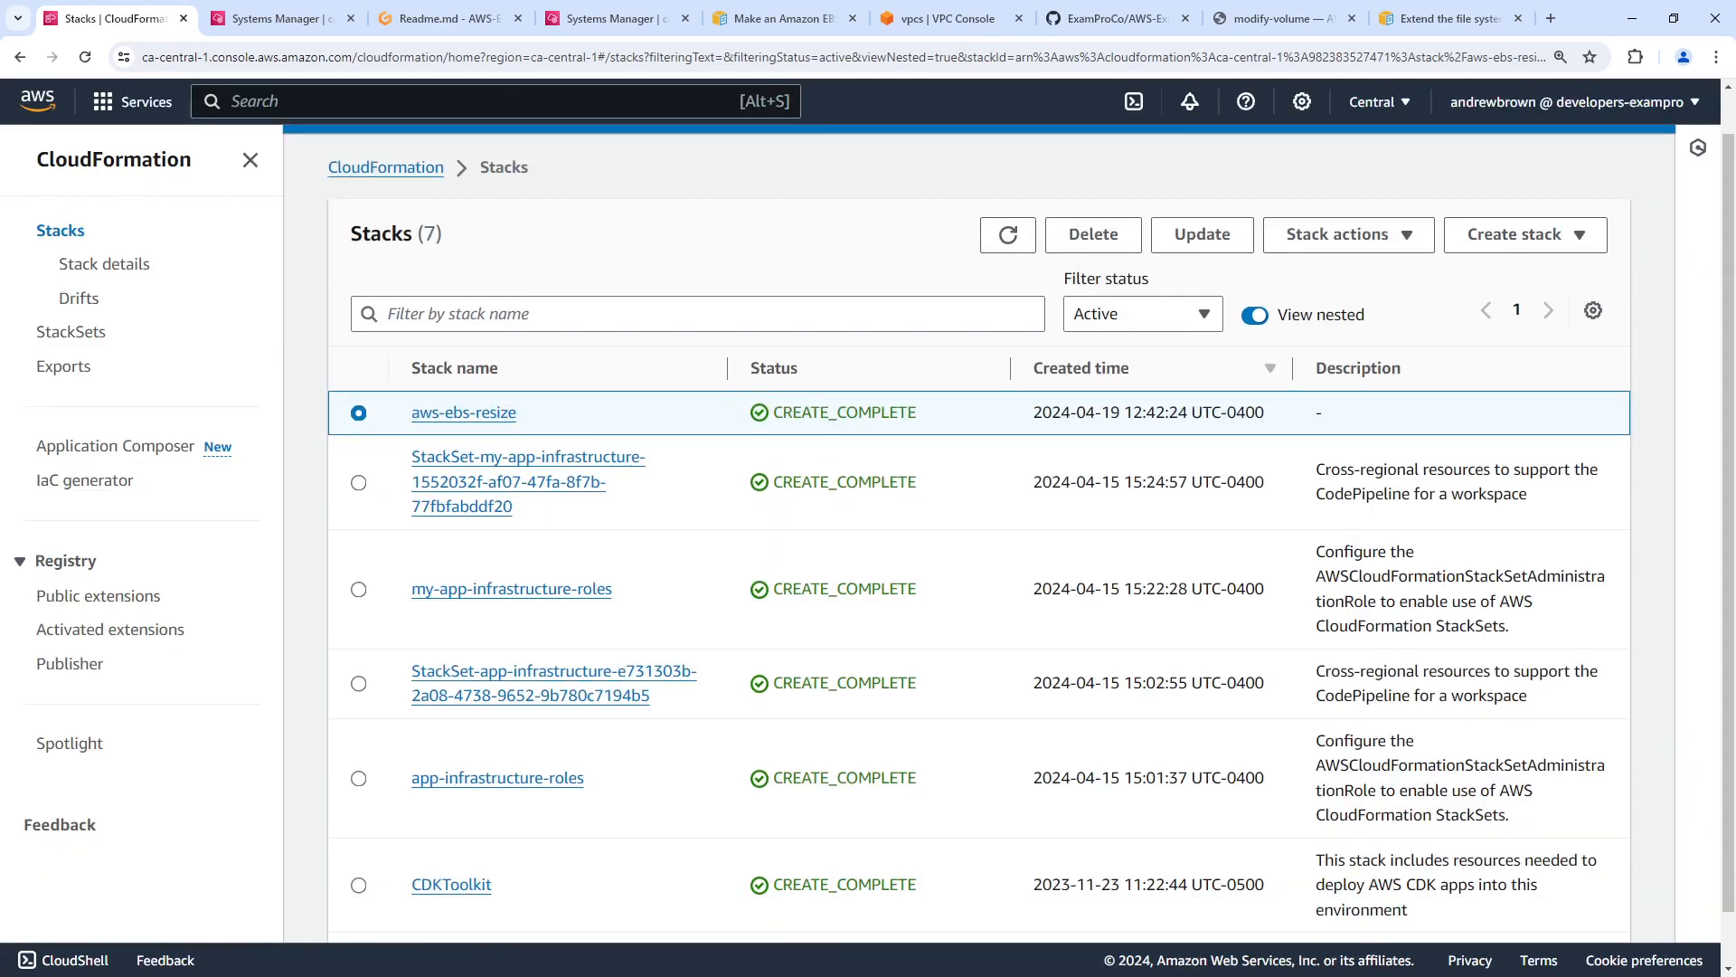